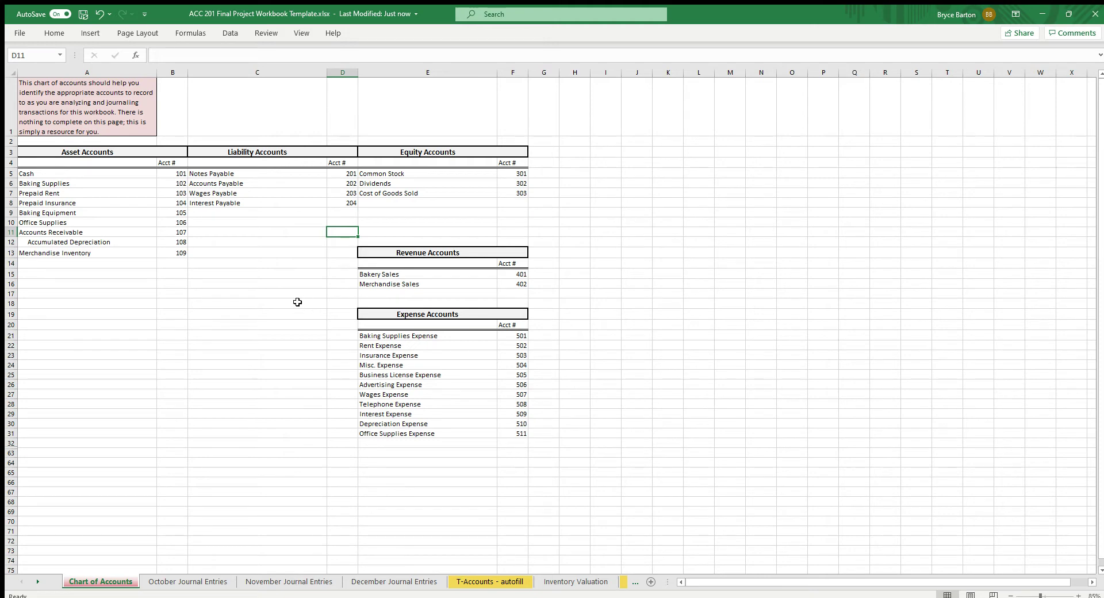
- Save the workbook and open the October Journal Entries sheet
{"action": "key", "text": "ctrl+s"}
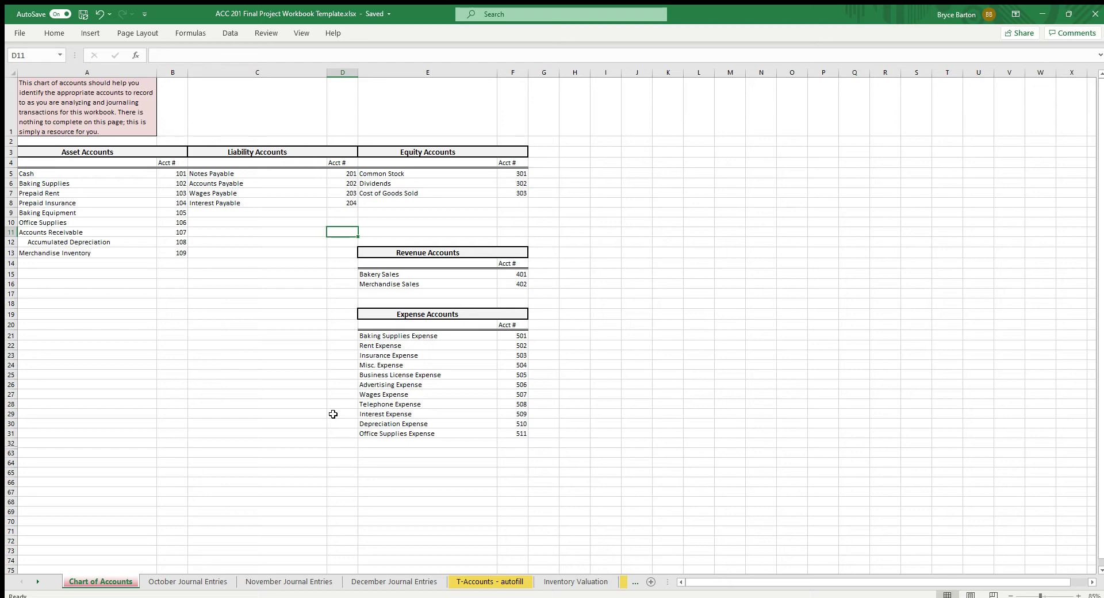
{"action": "left_click", "coordinate": [385, 405]}
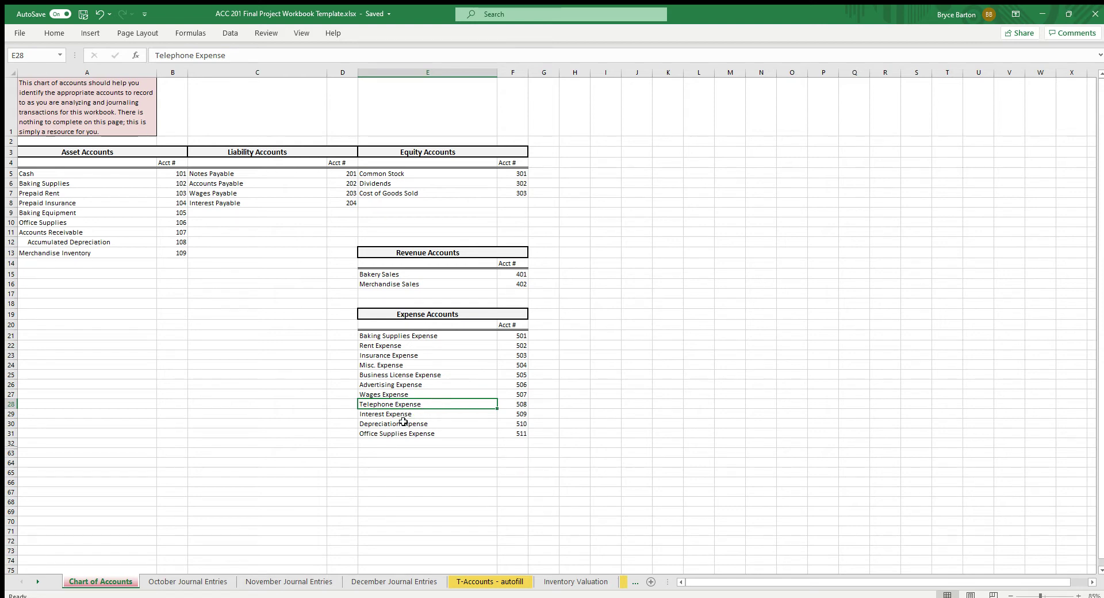
{"action": "left_click", "coordinate": [189, 582]}
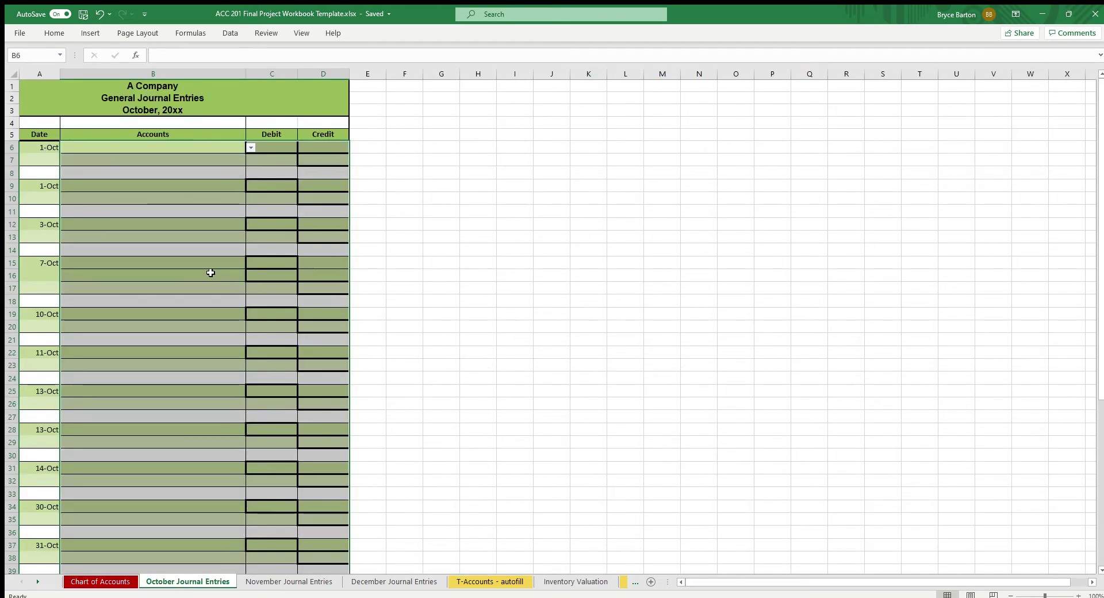
{"action": "left_click", "coordinate": [162, 206]}
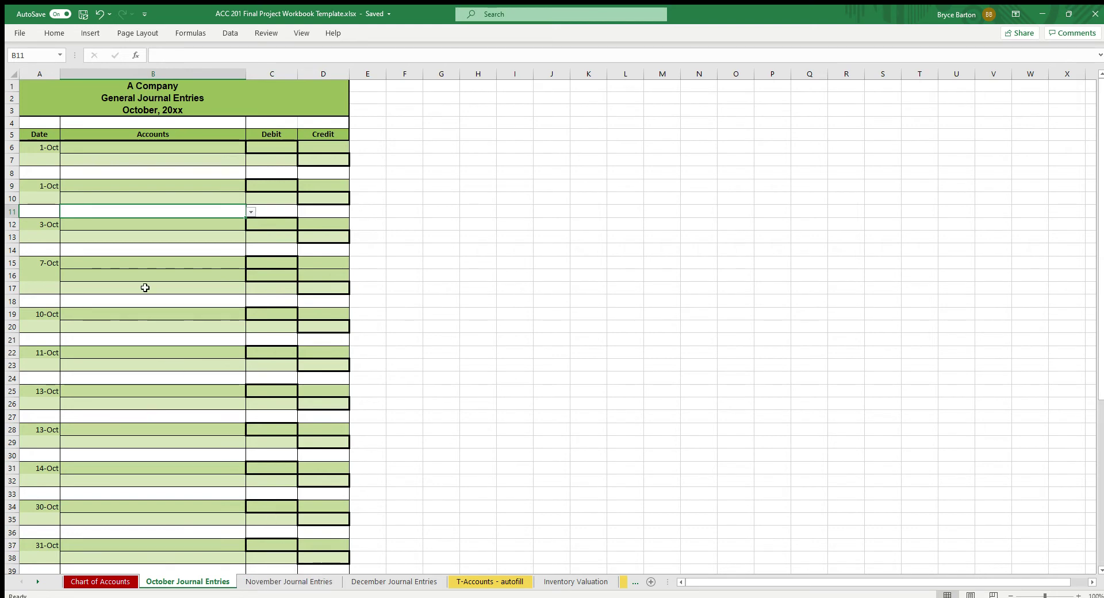
- Enter Cash as the debit account of the first 1-Oct entry with a debit of 25,000
{"action": "left_click", "coordinate": [108, 146]}
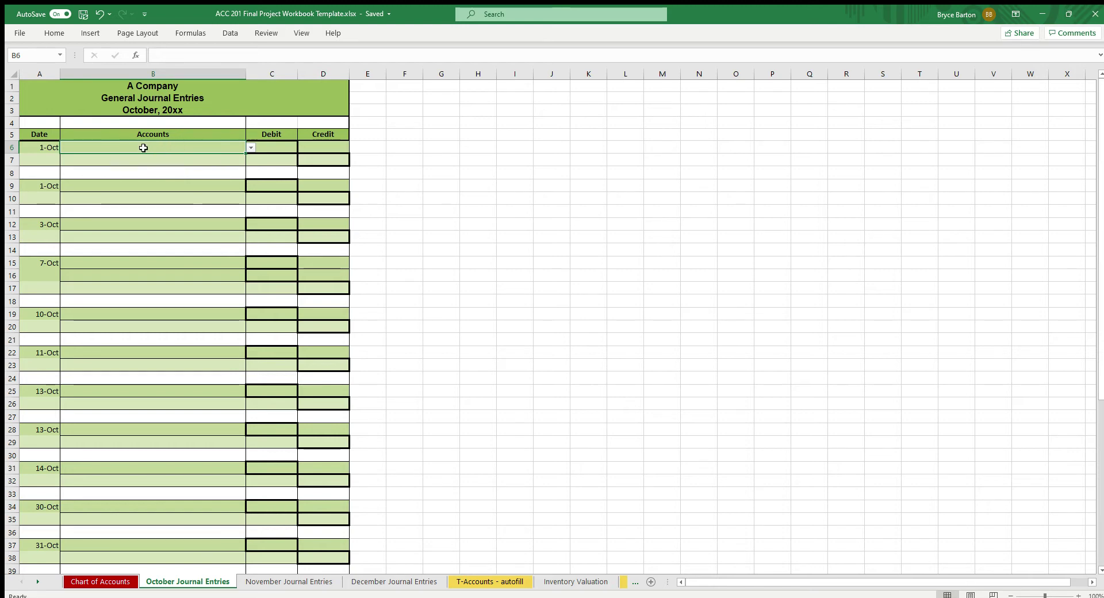
{"action": "type", "text": "cash"}
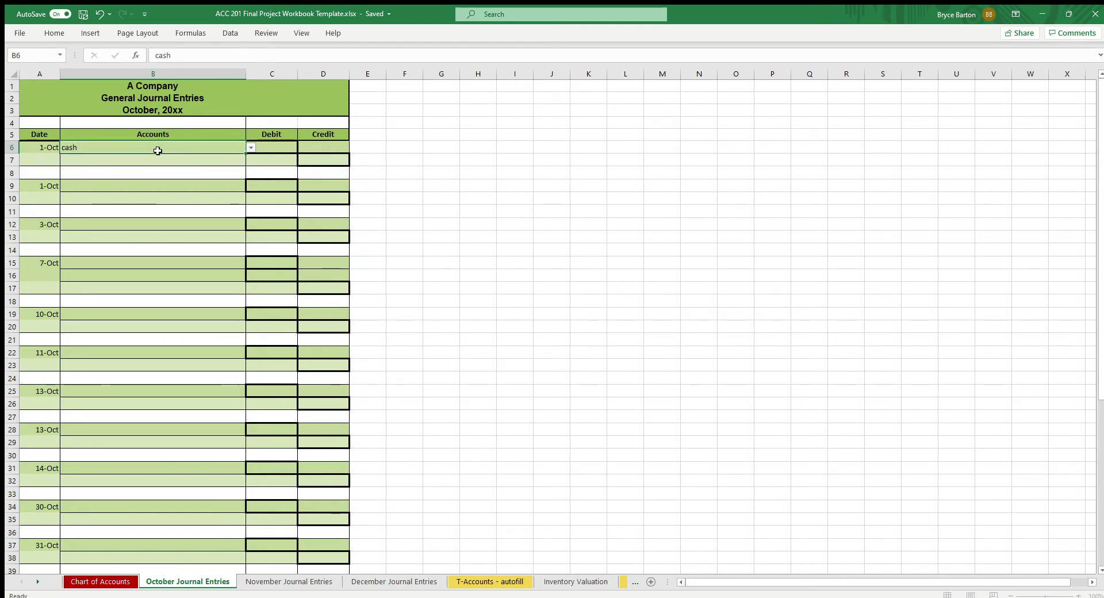
{"action": "key", "text": "Tab"}
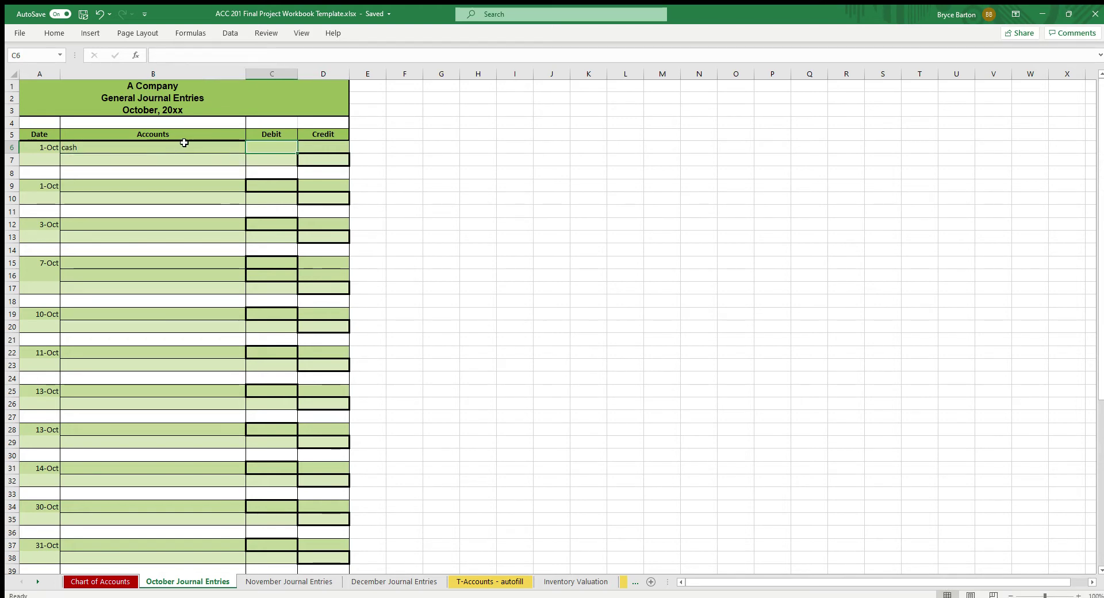
{"action": "left_click", "coordinate": [185, 144]}
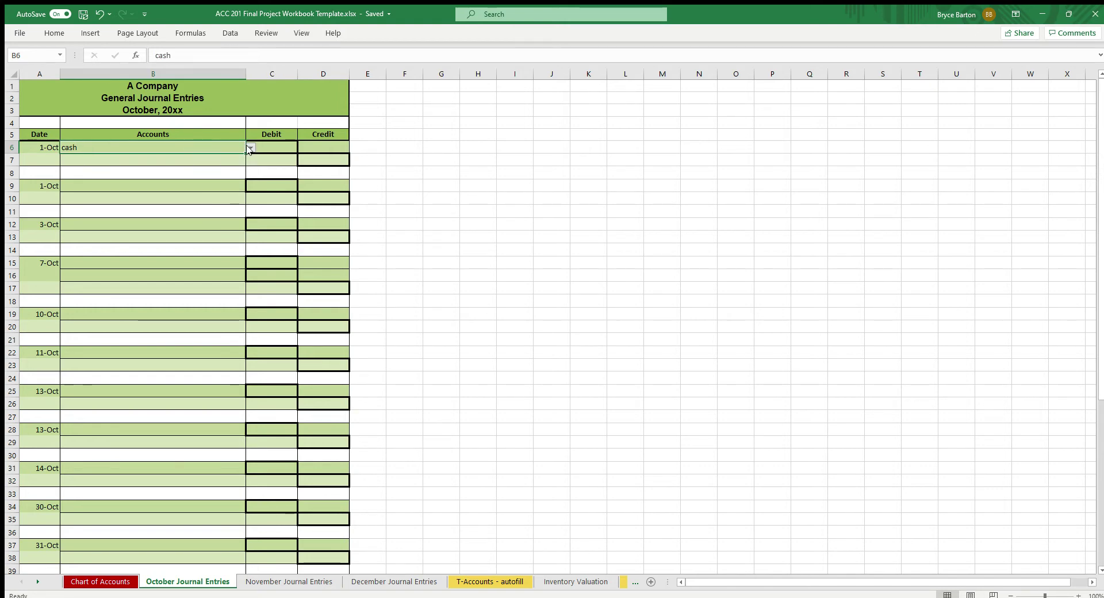
{"action": "type", "text": "Cash"}
{"action": "left_click", "coordinate": [268, 147]}
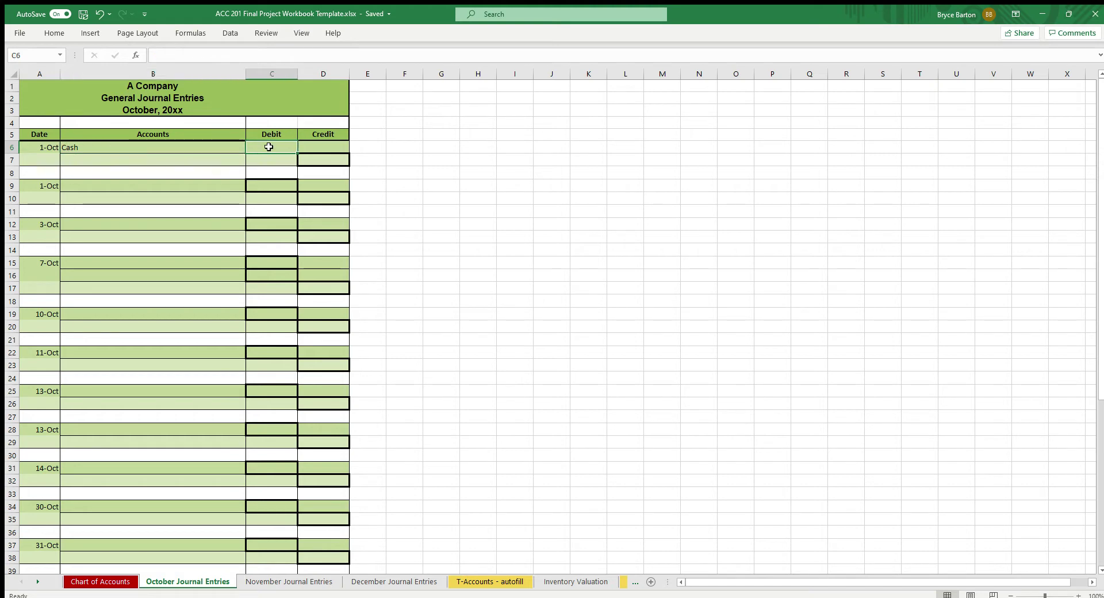
{"action": "type", "text": "25,0"}
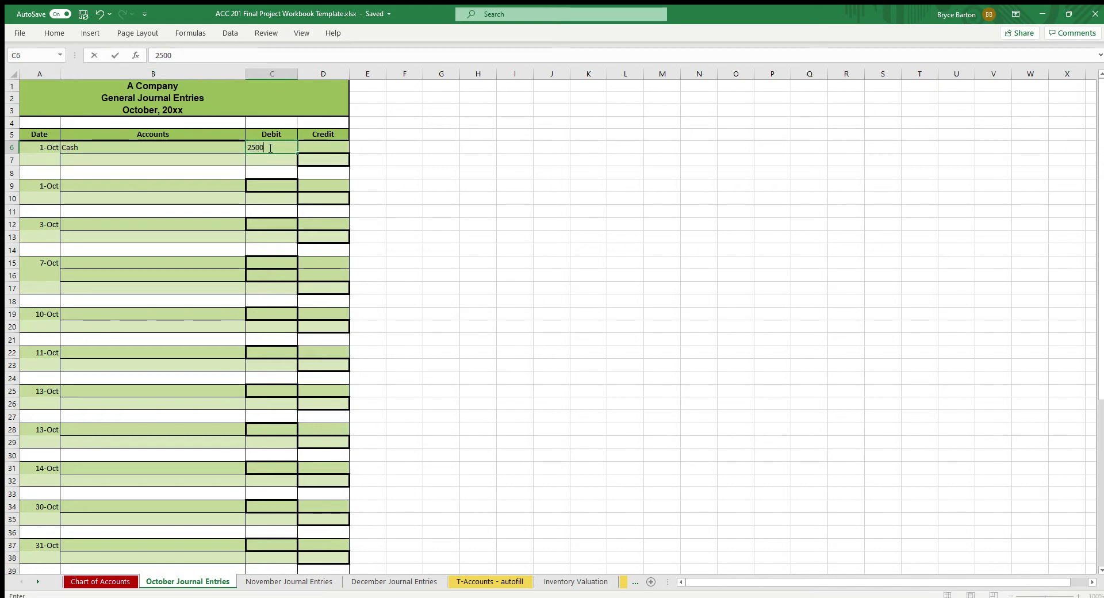
{"action": "type", "text": "00"}
{"action": "key", "text": "Return"}
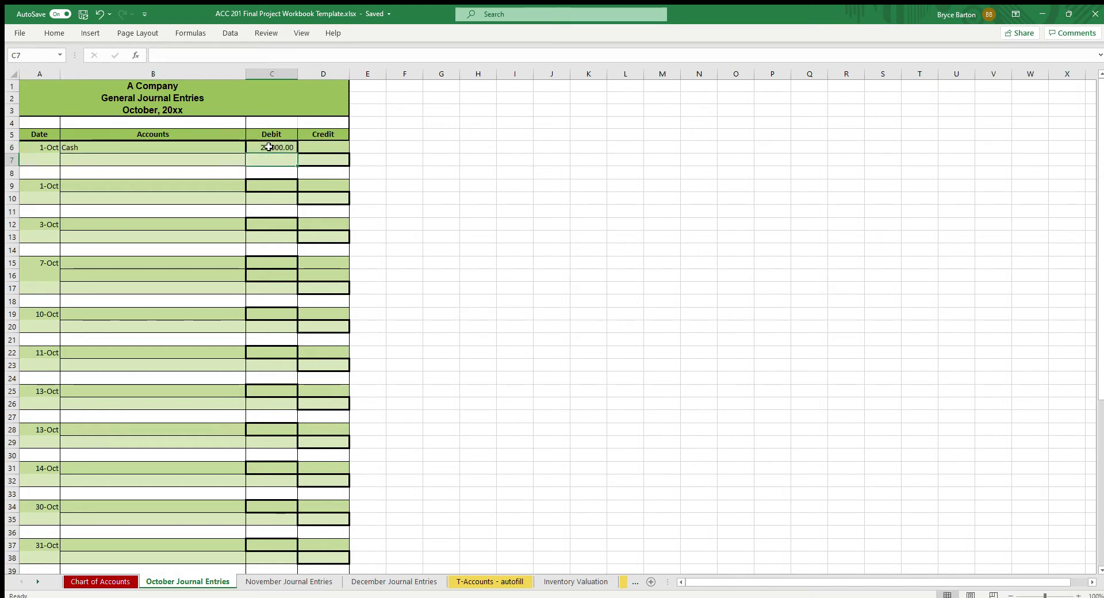
- Try to enter an indented Common Stock as the credit account of the first 1-Oct entry
{"action": "left_click", "coordinate": [208, 160]}
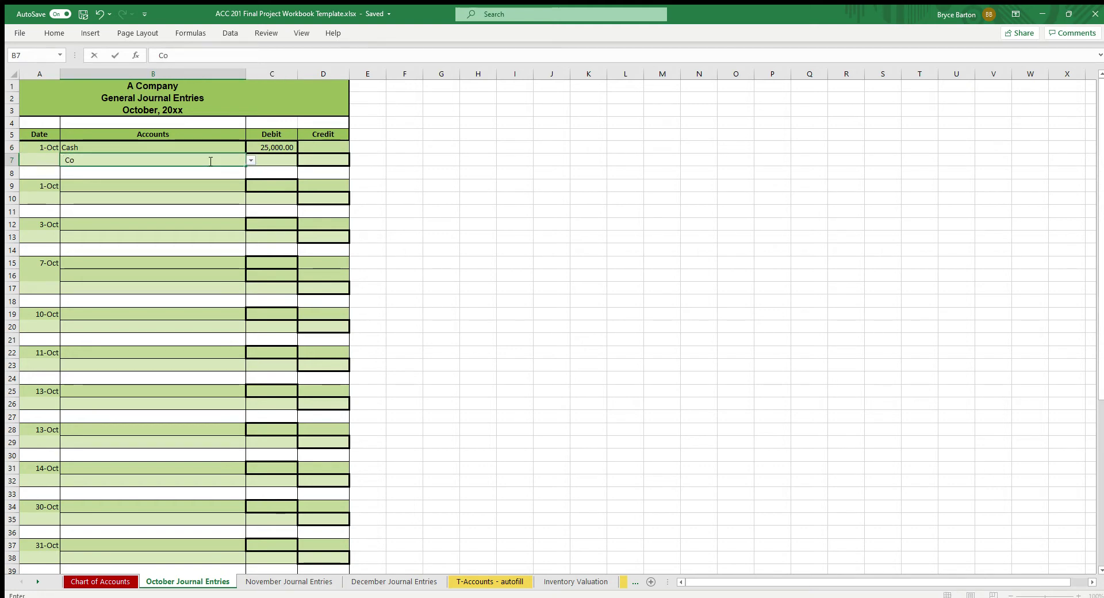
{"action": "type", "text": "Common Stock"}
{"action": "key", "text": "Return"}
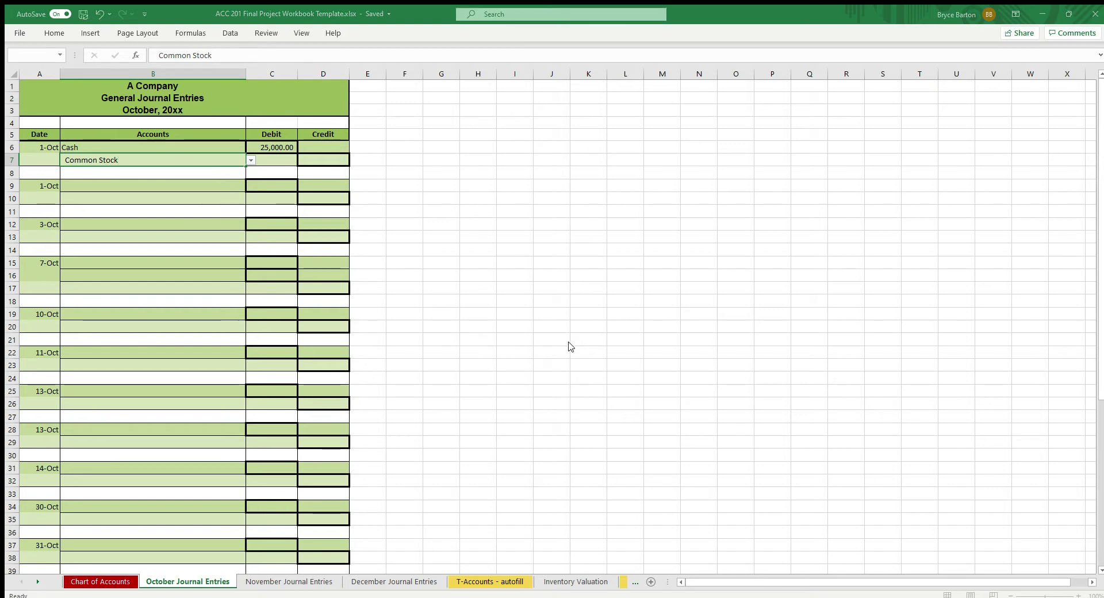
{"action": "left_click", "coordinate": [516, 344]}
{"action": "left_click", "coordinate": [149, 160]}
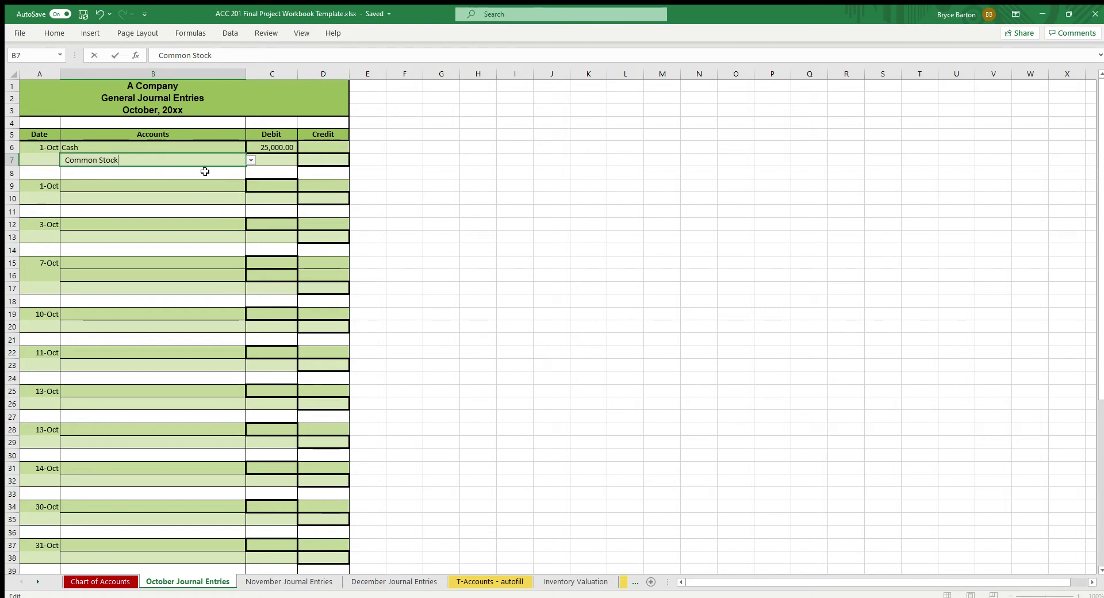
{"action": "key", "text": "Return"}
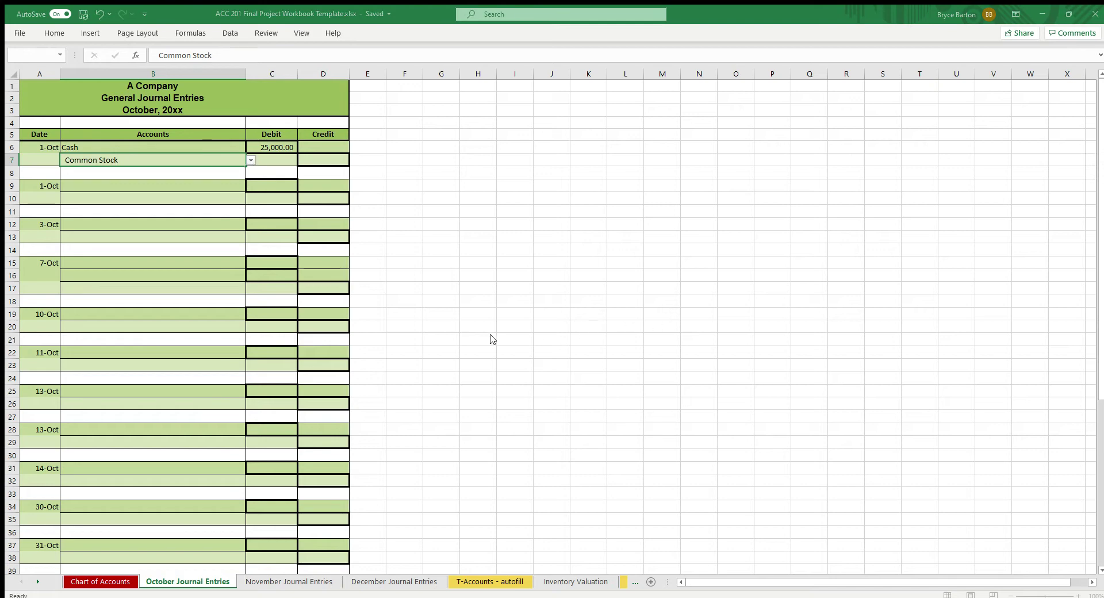
{"action": "double_click", "coordinate": [123, 162]}
{"action": "left_click_drag", "start_coordinate": [123, 162], "coordinate": [54, 162]}
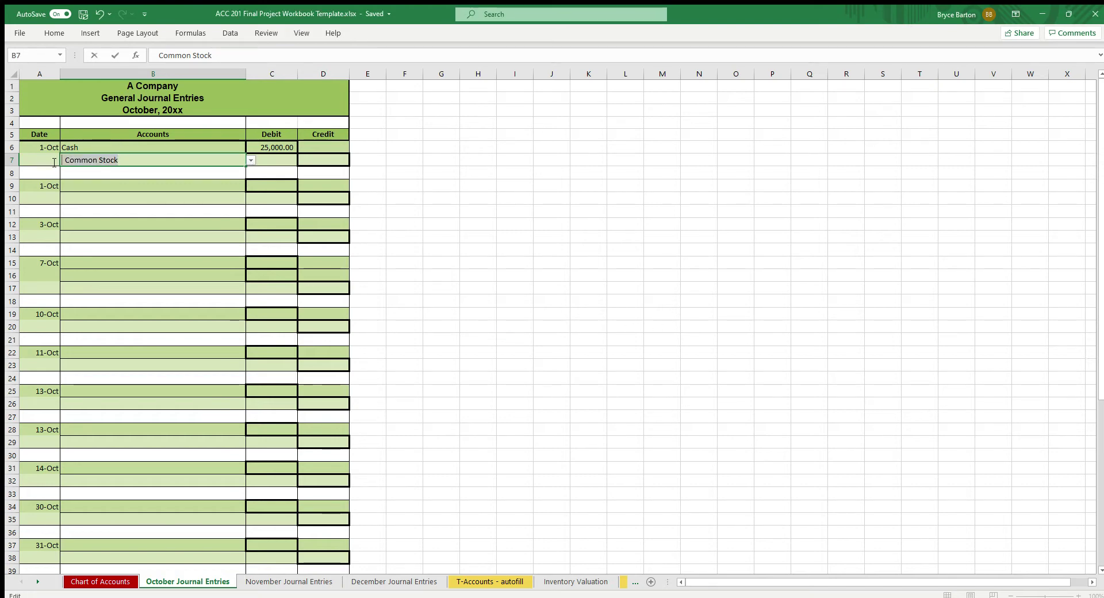
{"action": "left_click", "coordinate": [252, 159]}
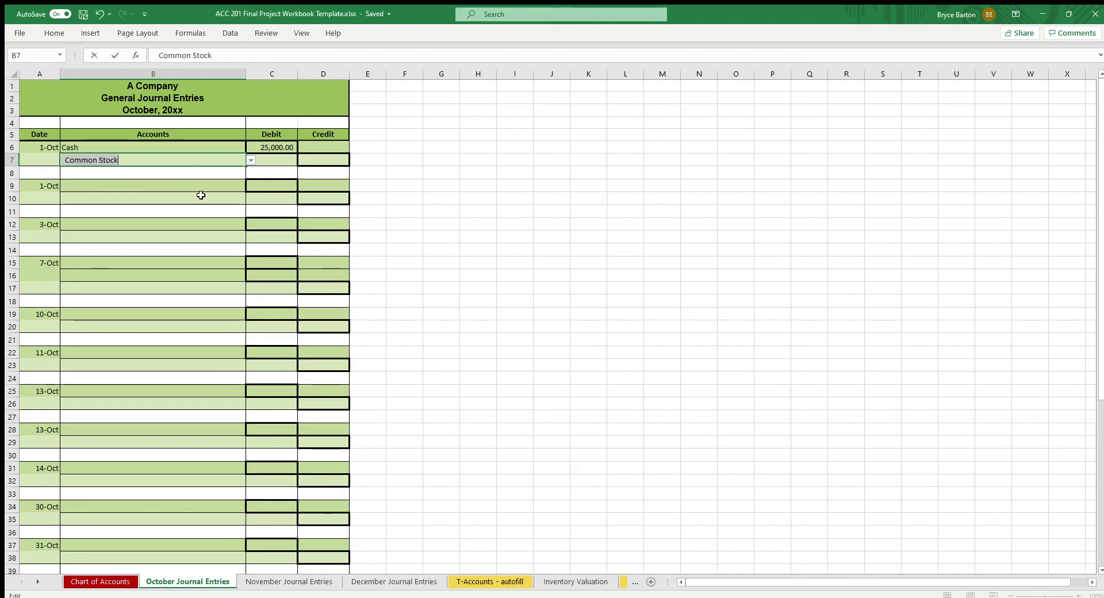
{"action": "left_click_drag", "start_coordinate": [130, 164], "coordinate": [52, 168]}
{"action": "key", "text": "BackSpace"}
{"action": "key", "text": "Escape"}
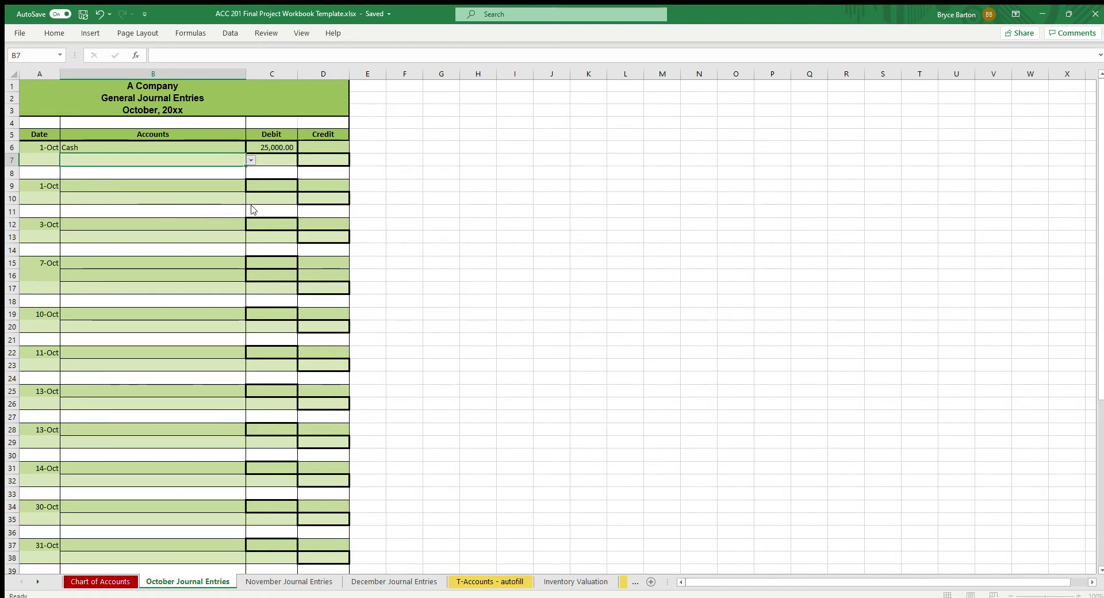
- Enter Common Stock without indentation below Cash in the first 1-Oct entry and credit it 25,000
{"action": "key", "text": "ctrl+z"}
{"action": "left_click", "coordinate": [319, 165]}
{"action": "type", "text": "25000"}
{"action": "key", "text": "Return"}
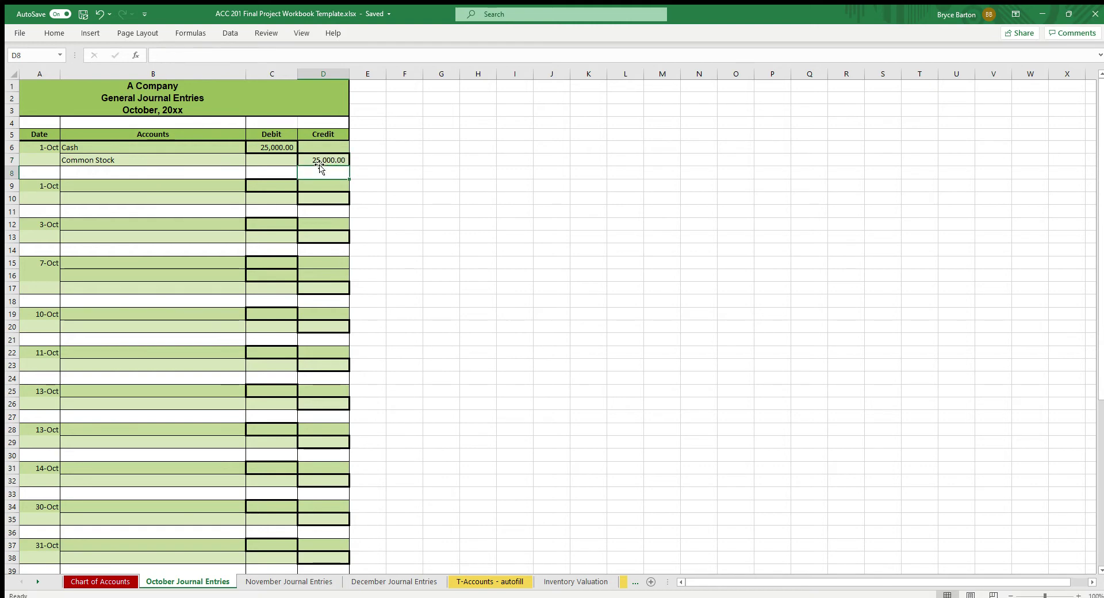
- Enter Baking Supplies as the debit account of the second 1-Oct entry with a debit of 8,500
{"action": "left_click", "coordinate": [213, 184]}
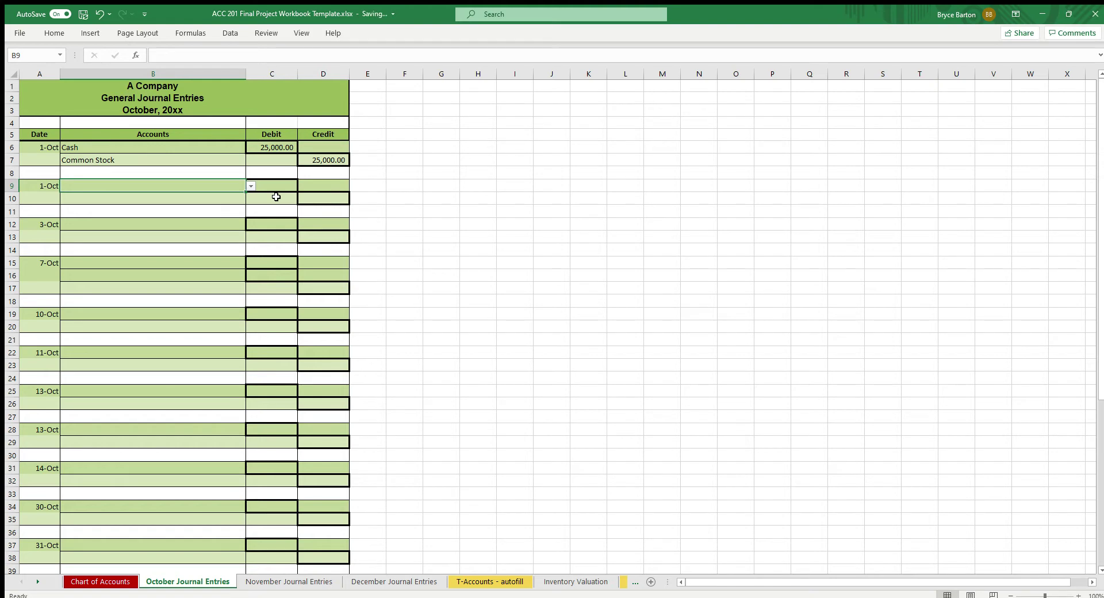
{"action": "type", "text": "B"}
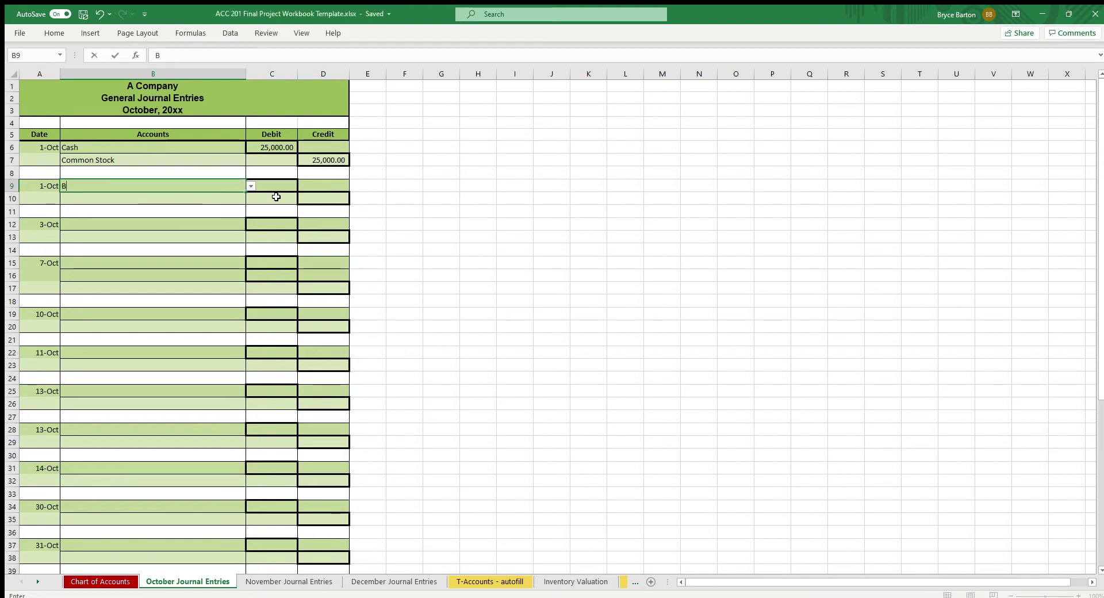
{"action": "type", "text": "aking S"}
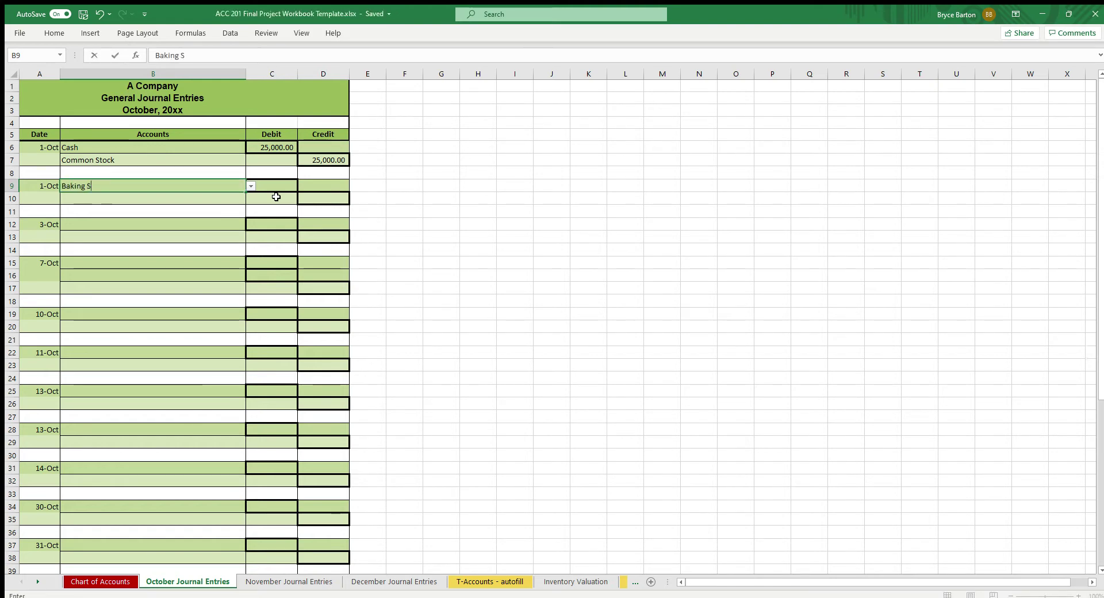
{"action": "type", "text": "upplies"}
{"action": "key", "text": "Tab"}
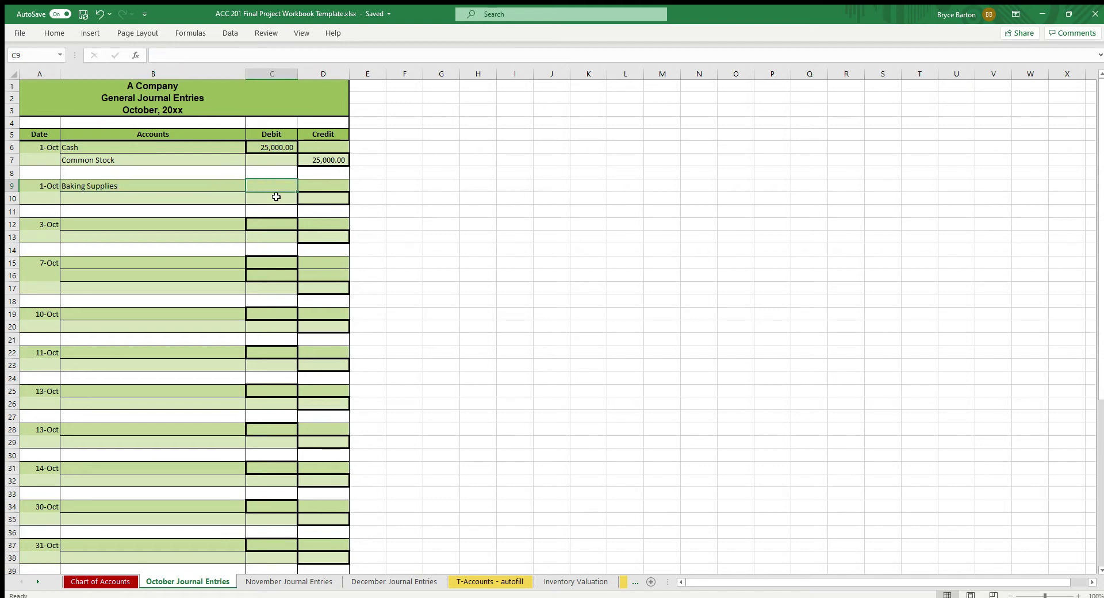
{"action": "type", "text": "8,50"}
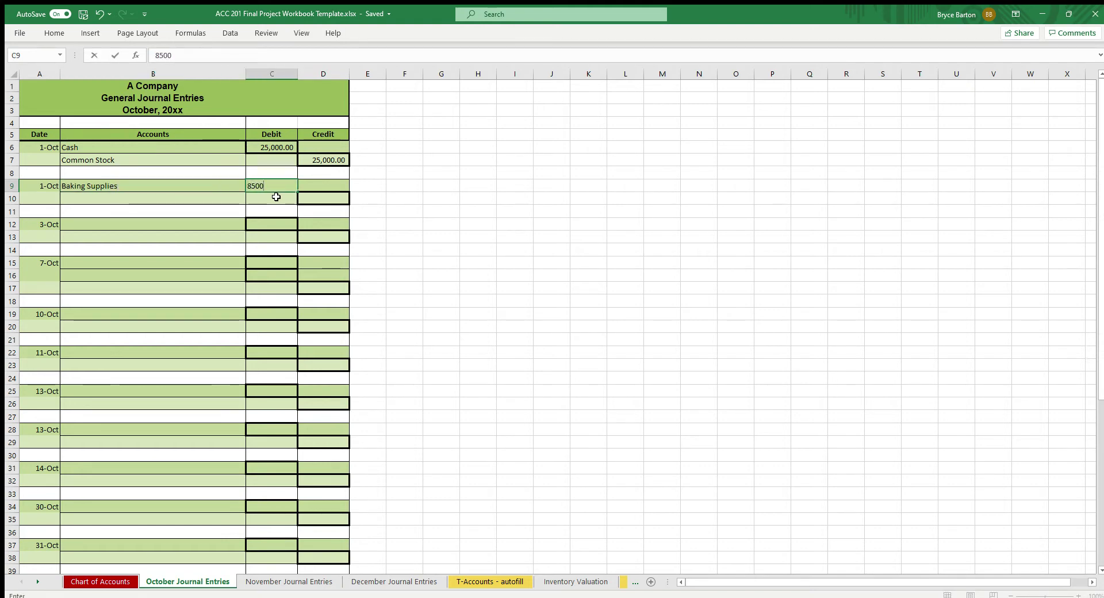
{"action": "type", "text": "0"}
{"action": "key", "text": "Return"}
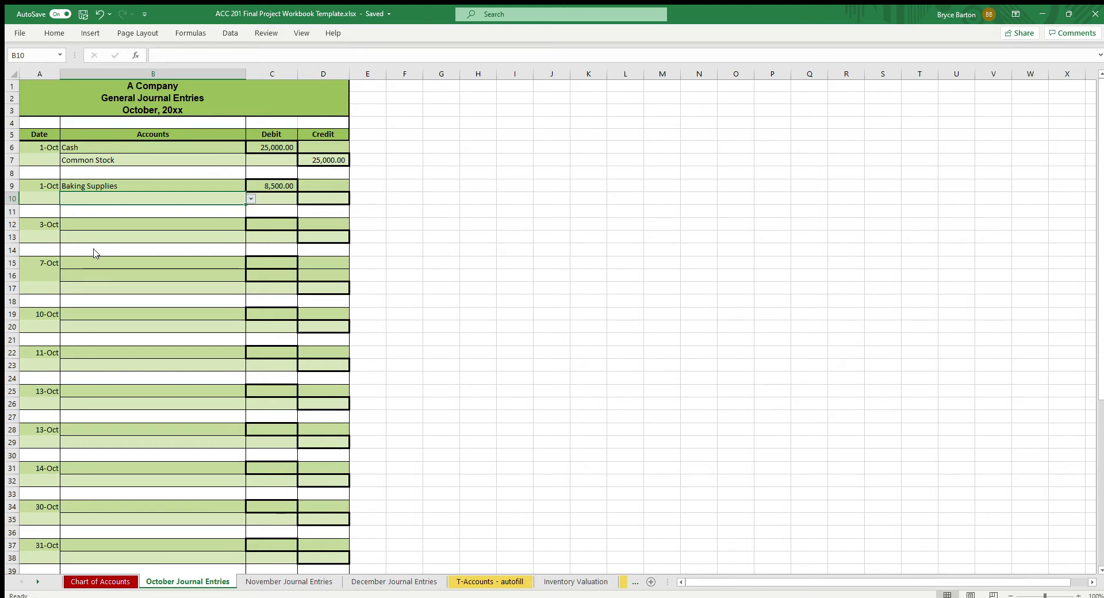
- Set Accounts Payable as the credit account of the second 1-Oct entry and credit it 8,500
{"action": "left_click", "coordinate": [89, 220]}
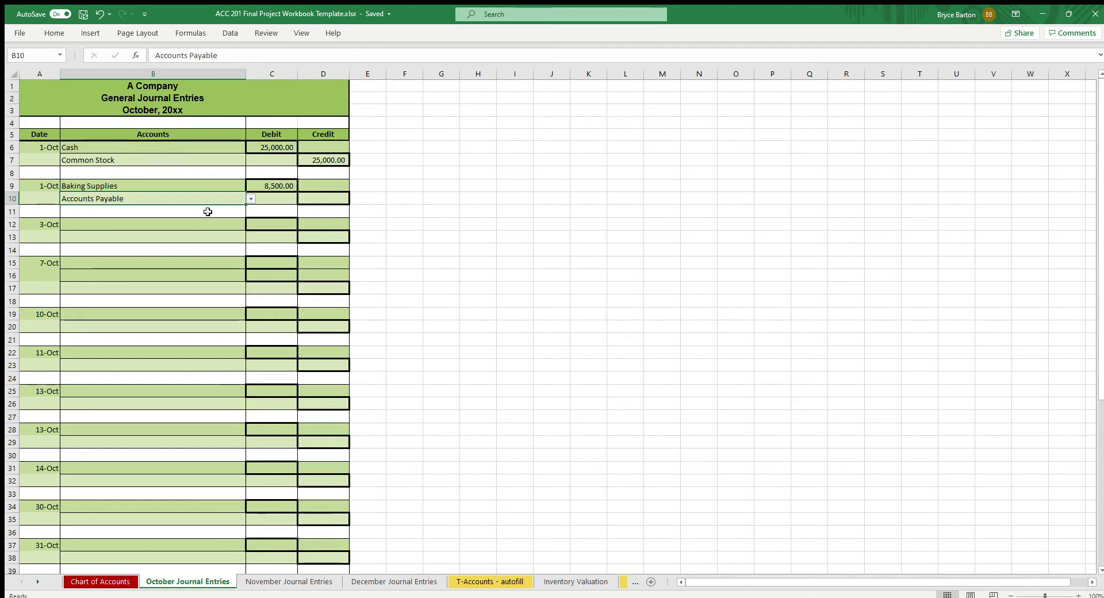
{"action": "left_click", "coordinate": [300, 201]}
{"action": "type", "text": "8500"}
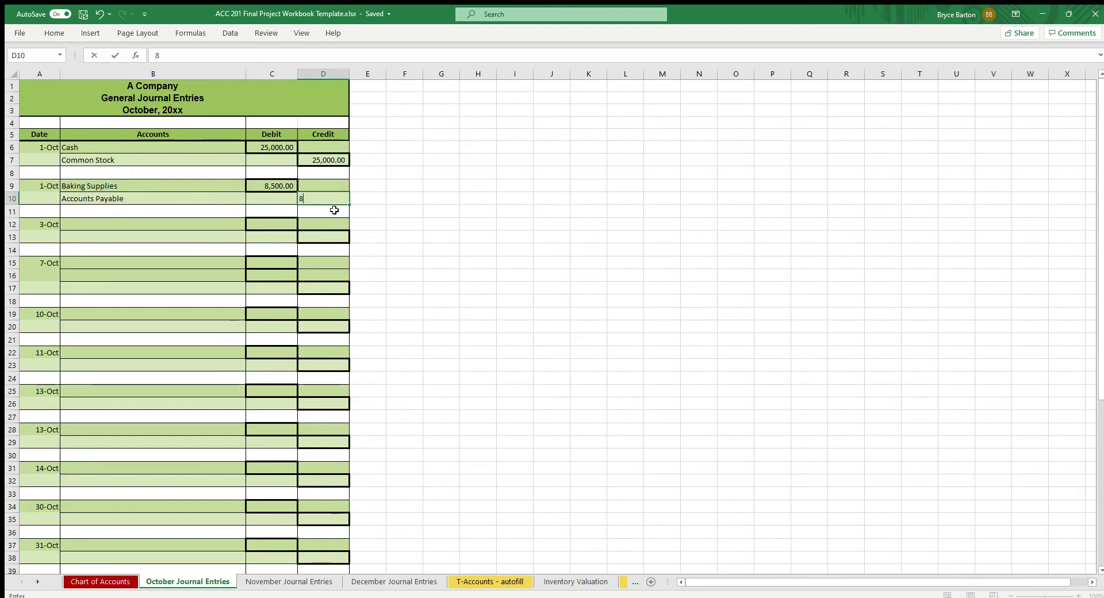
{"action": "key", "text": "Return"}
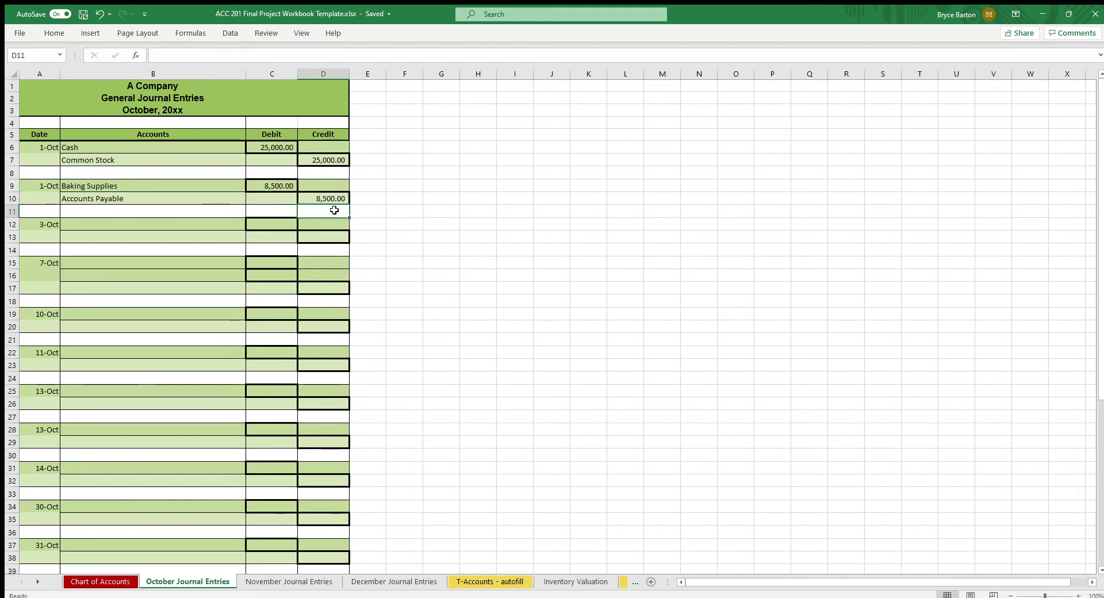
- Enter cash as the debit account of the 3-Oct entry with a debit of 10,000
{"action": "left_click", "coordinate": [154, 226]}
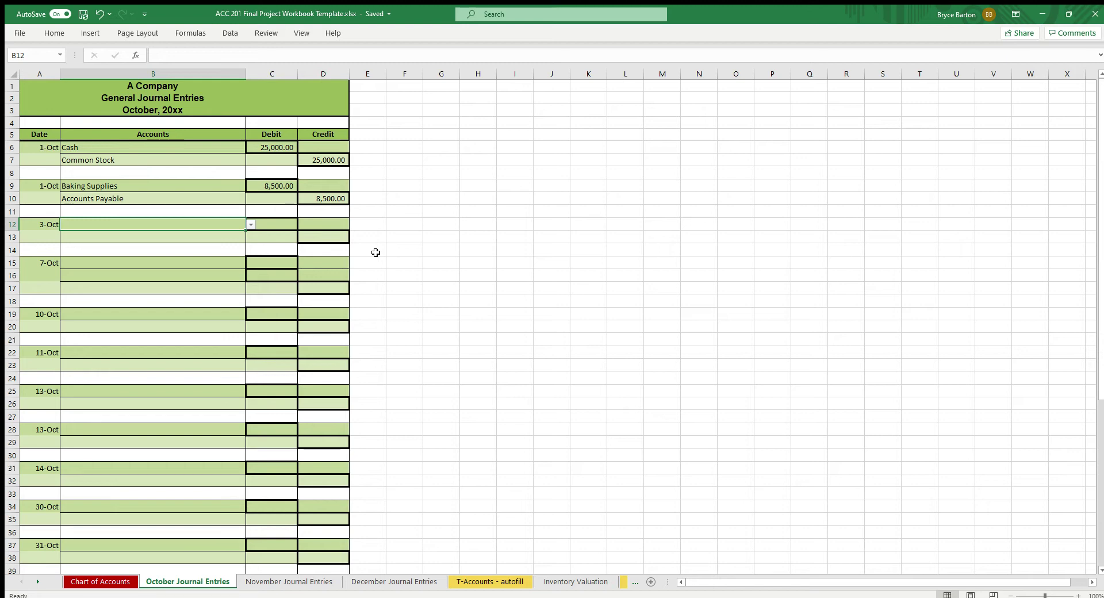
{"action": "type", "text": "cash"}
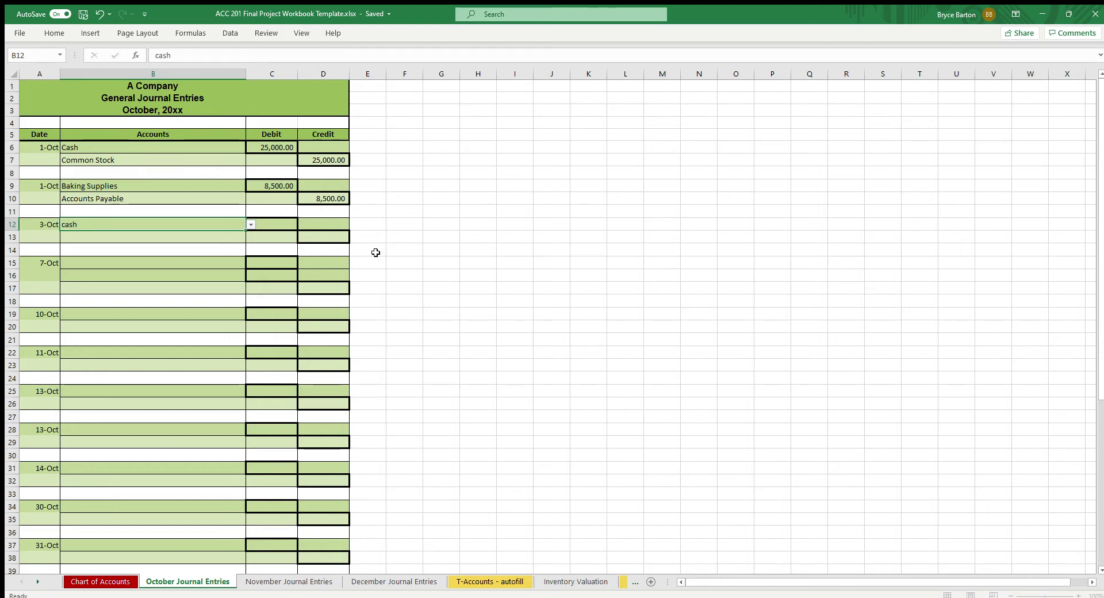
{"action": "key", "text": "Tab"}
{"action": "type", "text": "1,000"}
{"action": "key", "text": "Return"}
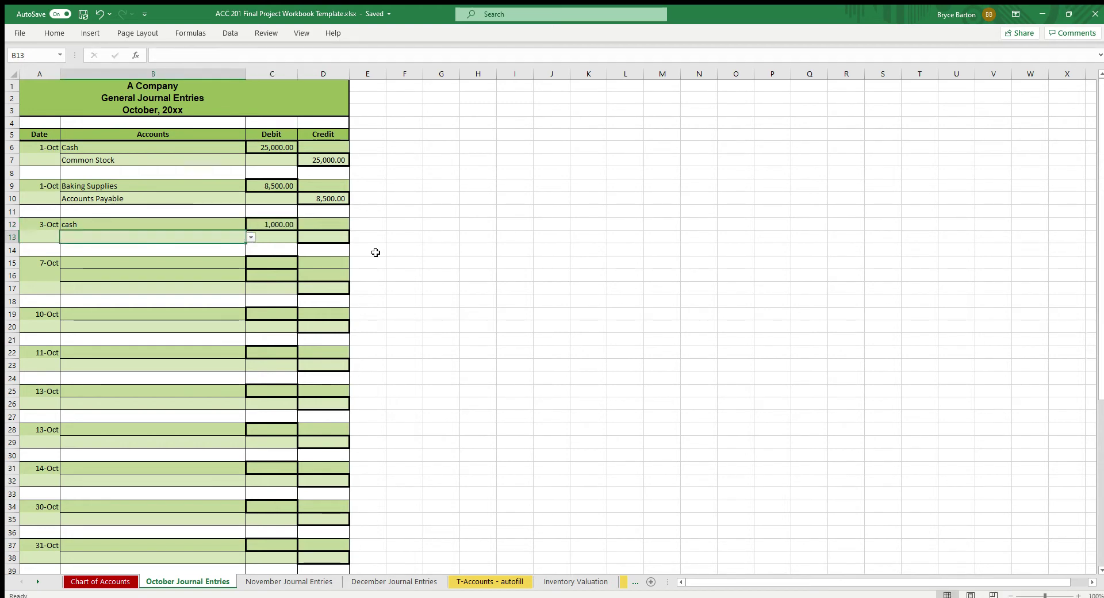
{"action": "left_click", "coordinate": [269, 223]}
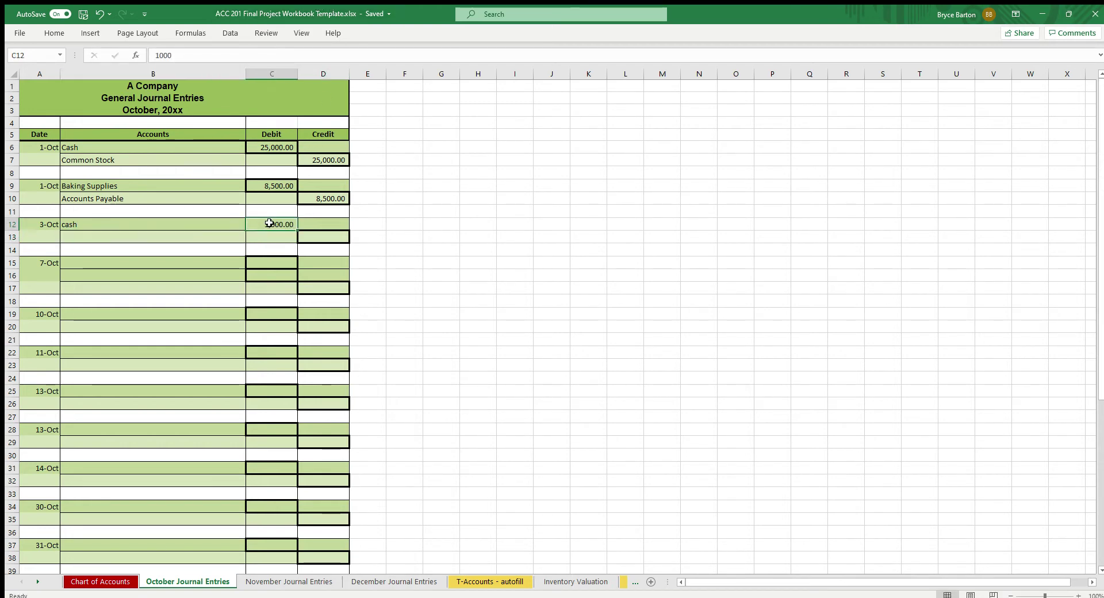
{"action": "type", "text": "000"}
{"action": "key", "text": "Return"}
- Enter Notes Payable as the credit account of the 3-Oct entry and credit it 10,000
{"action": "left_click", "coordinate": [168, 236]}
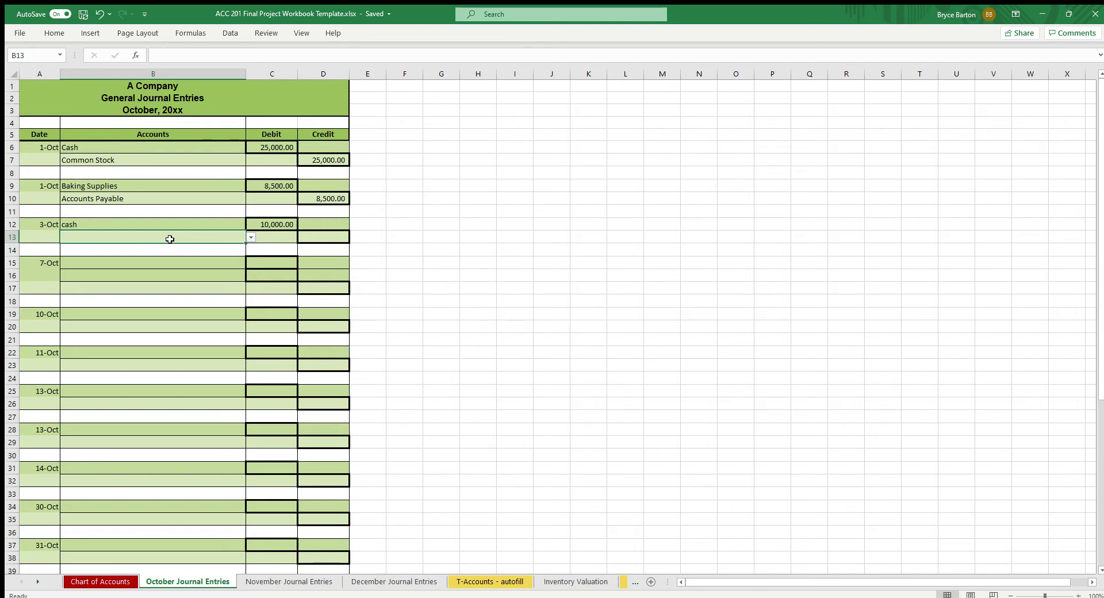
{"action": "type", "text": "Notes "}
{"action": "type", "text": "Pay"}
{"action": "key", "text": "BackSpace"}
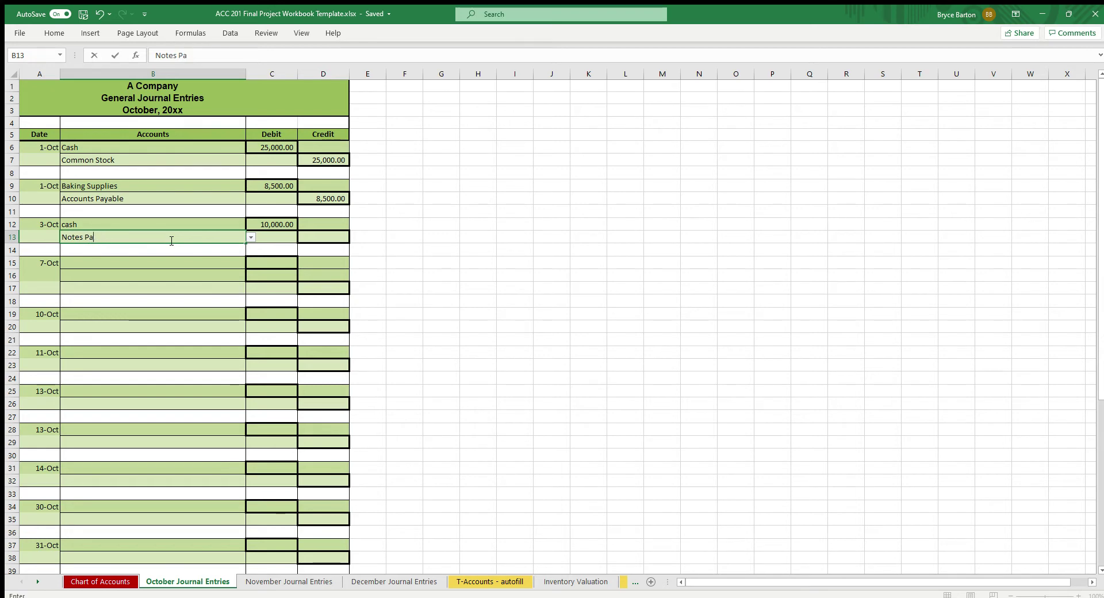
{"action": "type", "text": "yable"}
{"action": "key", "text": "Tab"}
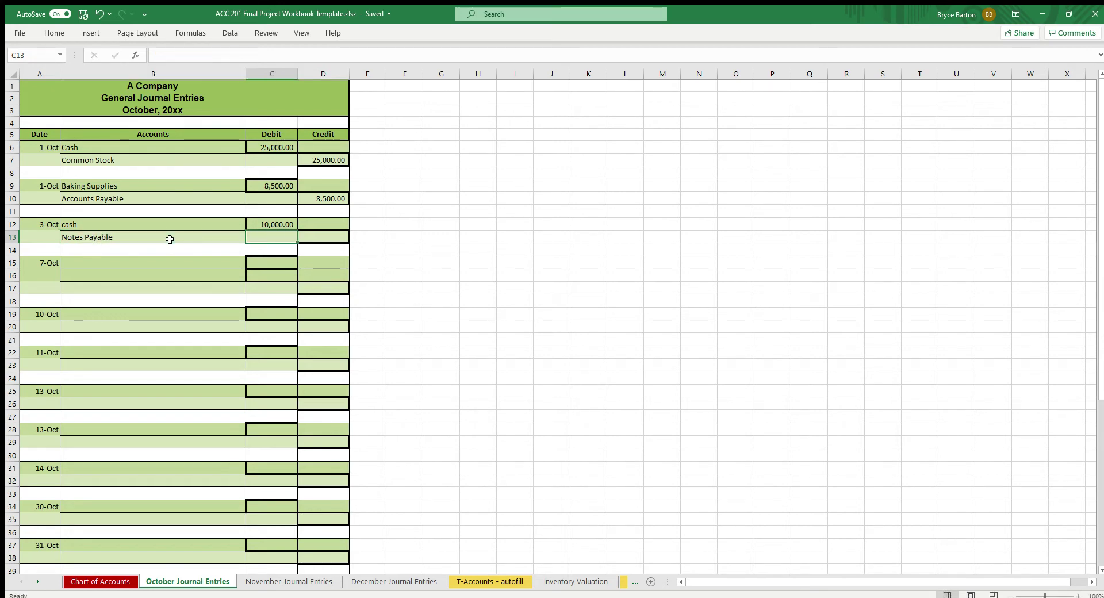
{"action": "key", "text": "Tab"}
{"action": "type", "text": "10,00"}
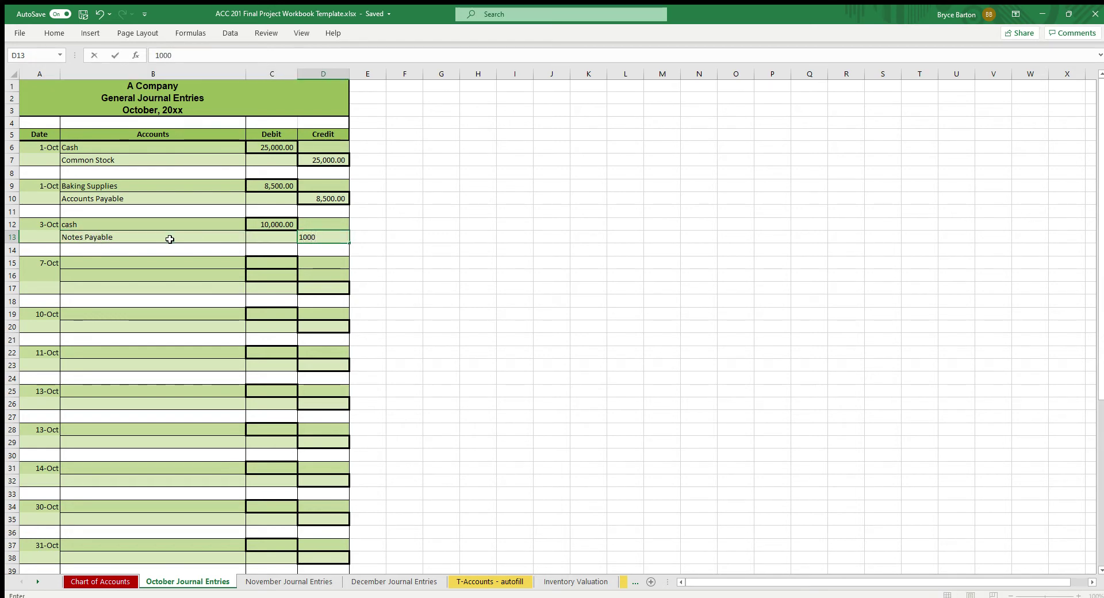
{"action": "type", "text": "0"}
{"action": "key", "text": "Return"}
- Enter Rent Expense as the first debit account of the 7-Oct entry with a debit of 1,500
{"action": "left_click", "coordinate": [176, 263]}
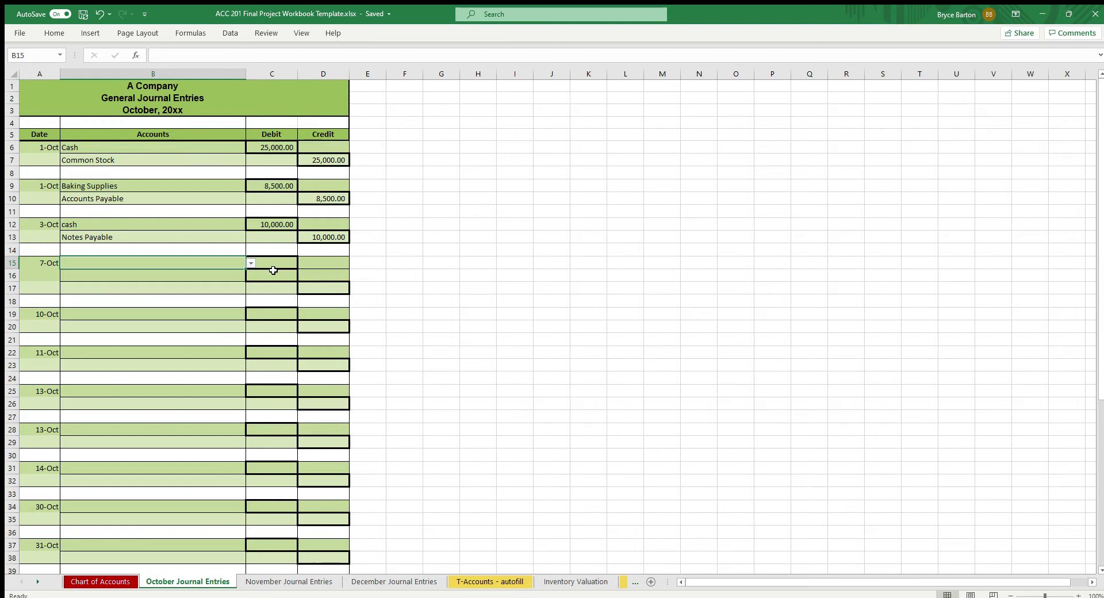
{"action": "type", "text": "Re"}
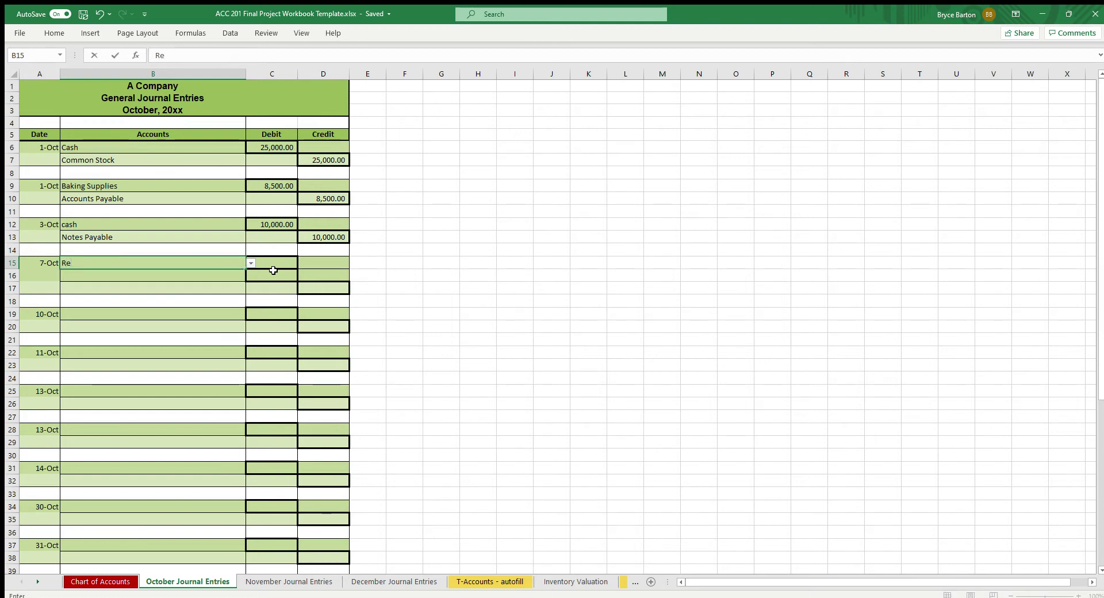
{"action": "type", "text": "nt expe"}
{"action": "key", "text": "BackSpace"}
{"action": "key", "text": "BackSpace"}
{"action": "key", "text": "BackSpace"}
{"action": "key", "text": "BackSpace"}
{"action": "type", "text": "Expense"}
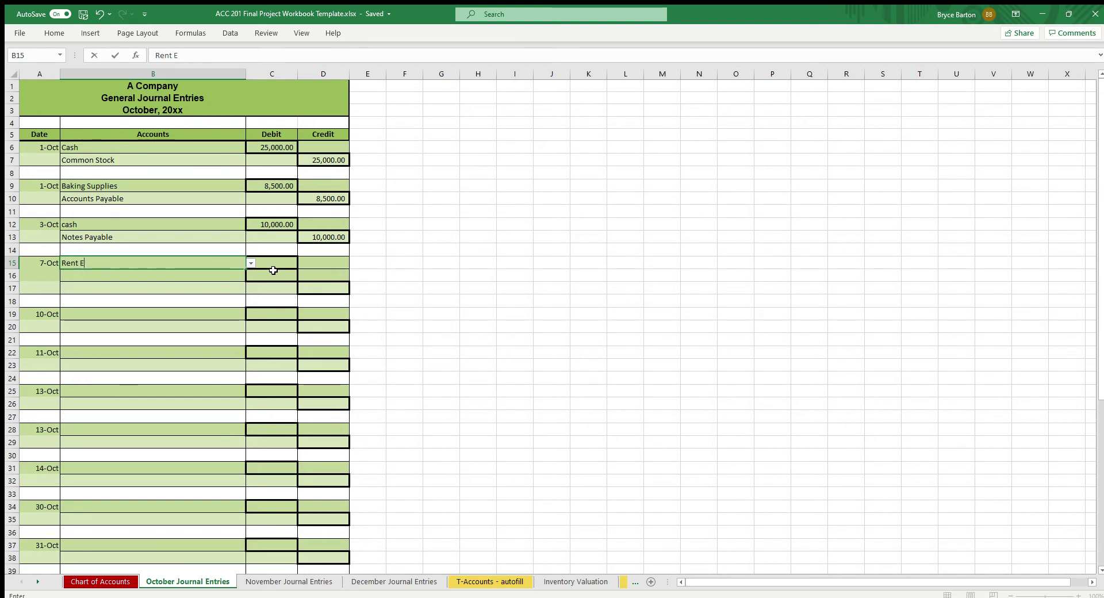
{"action": "key", "text": "Return"}
{"action": "key", "text": "Return"}
{"action": "key", "text": "Return"}
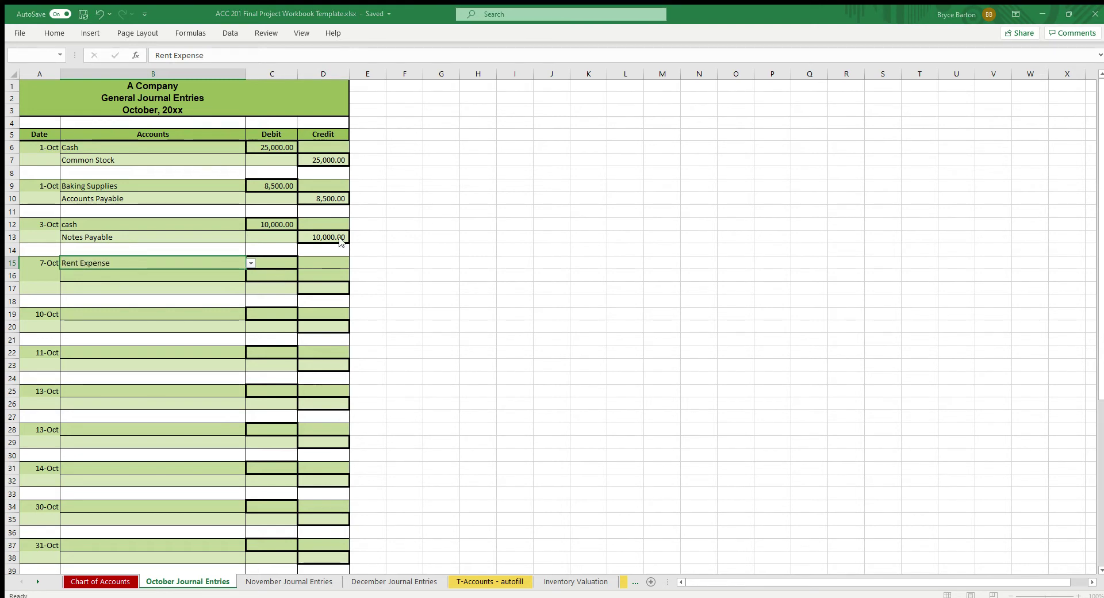
{"action": "key", "text": "Return"}
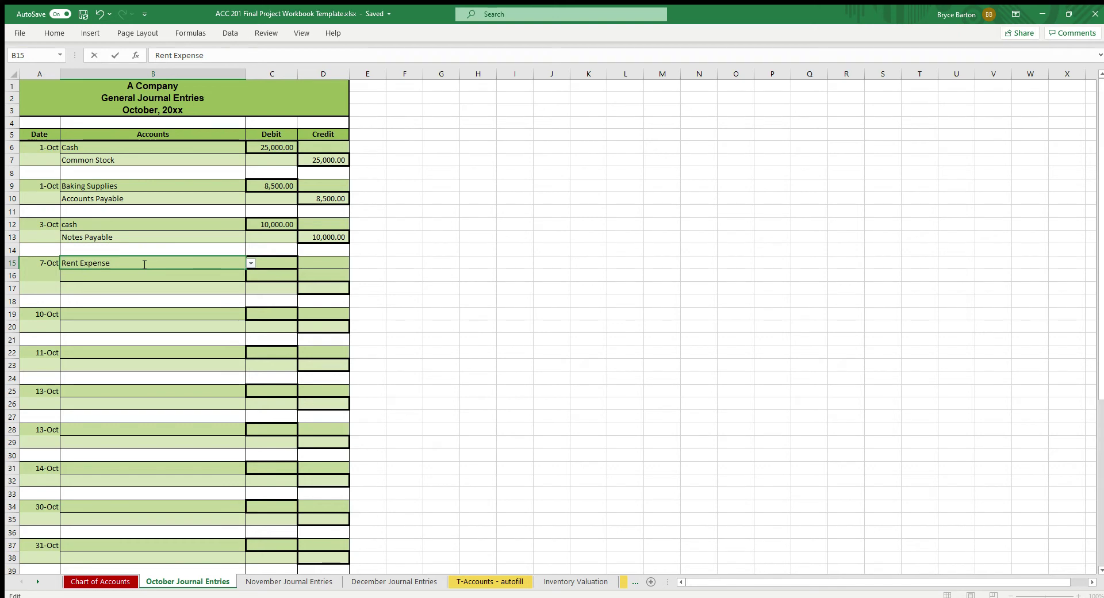
{"action": "key", "text": "Tab"}
{"action": "type", "text": "15000"}
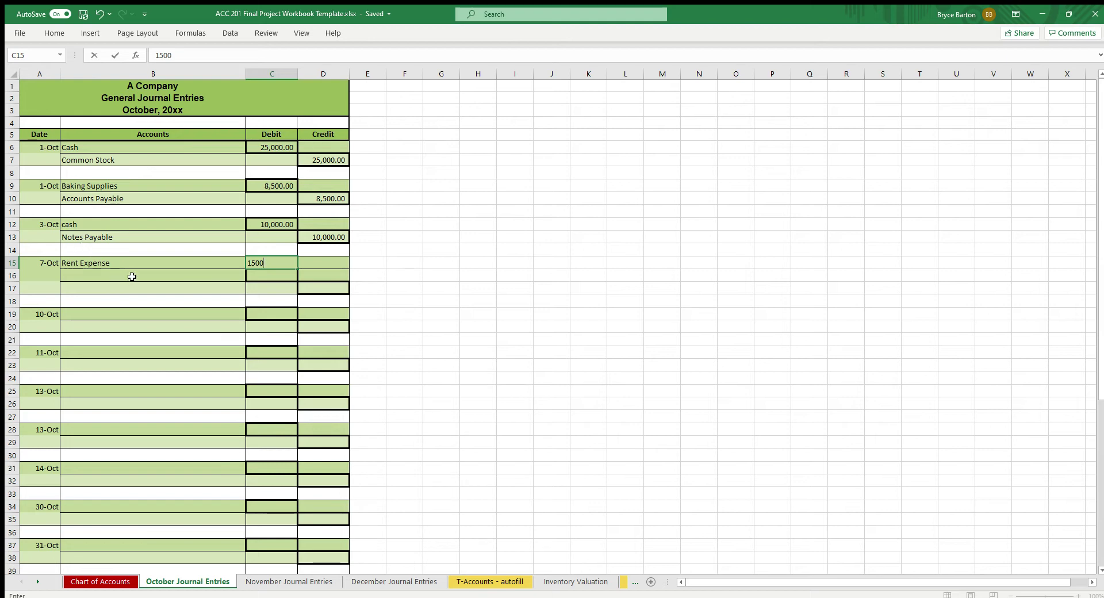
- Add Prepaid Rent as the second debit account of the 7-Oct entry with a debit of 1,500
{"action": "left_click", "coordinate": [151, 275]}
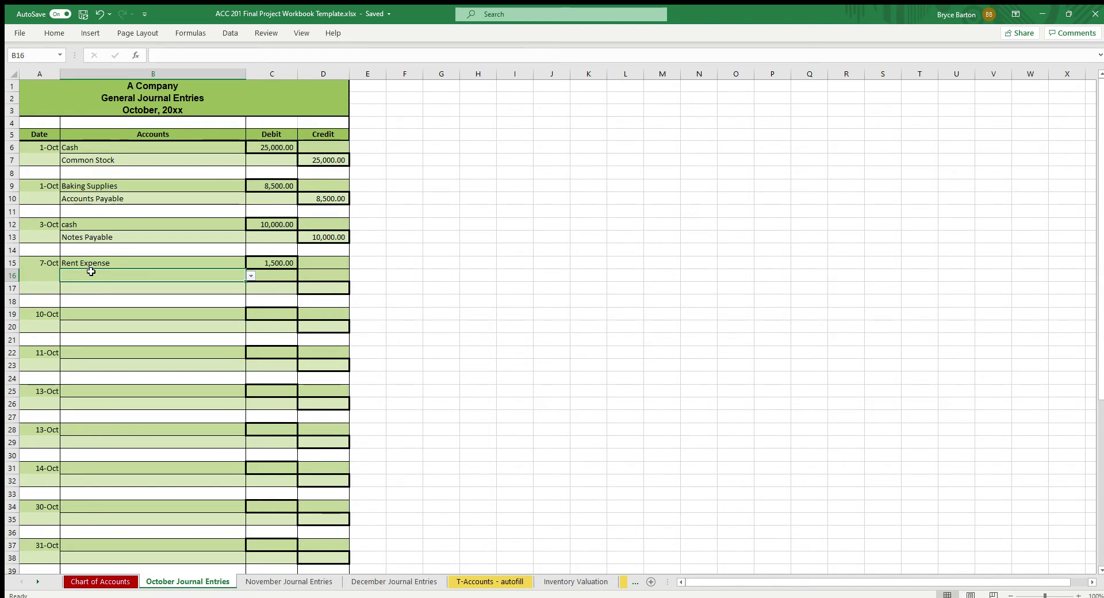
{"action": "type", "text": "p"}
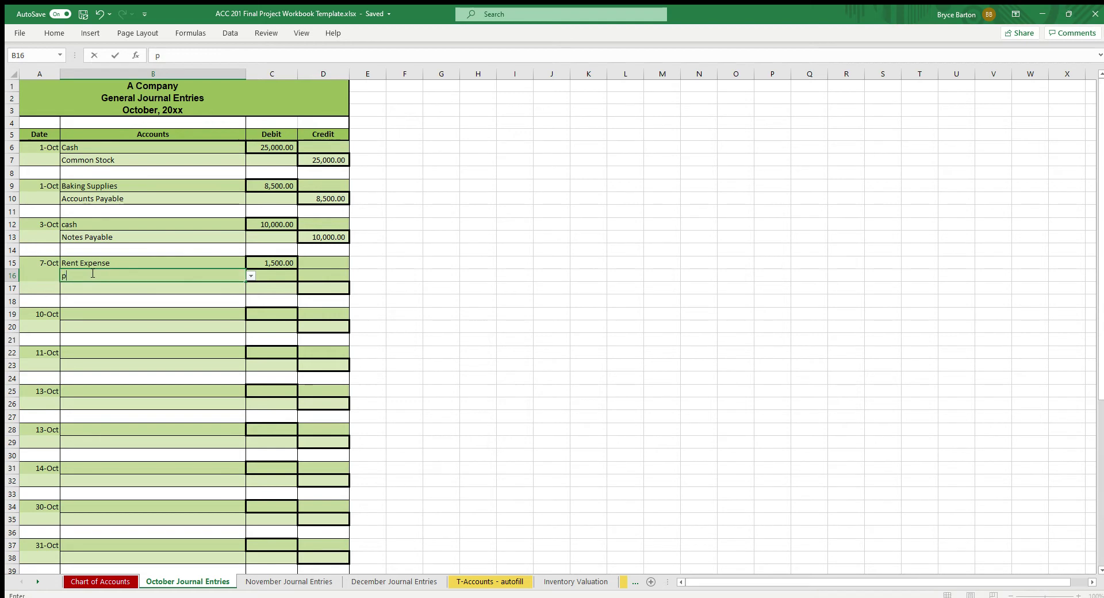
{"action": "type", "text": "repaid Rent"}
{"action": "key", "text": "Tab"}
{"action": "type", "text": "1500"}
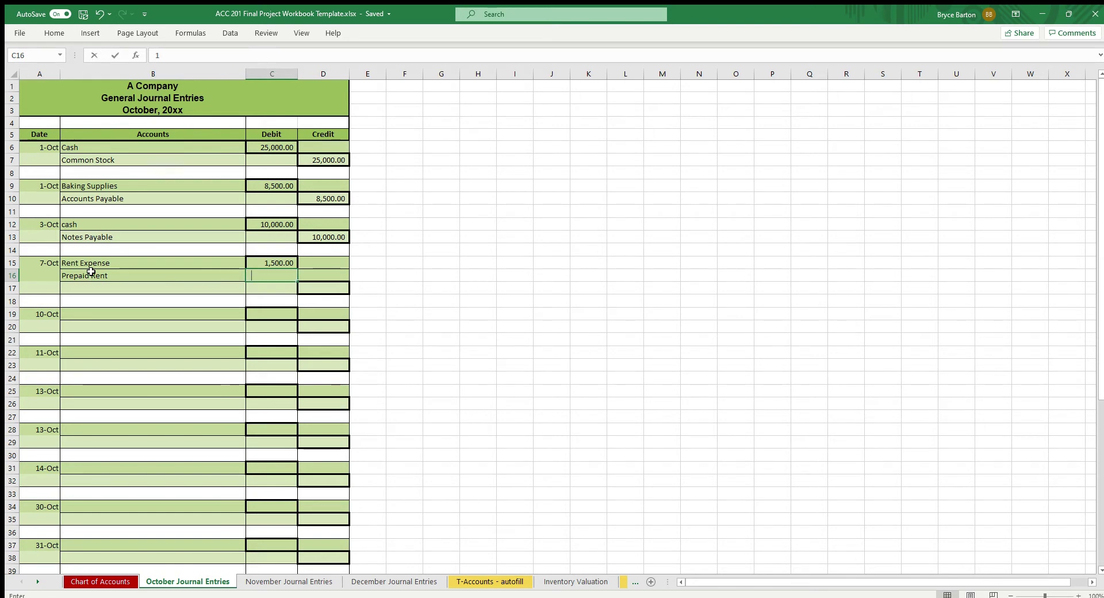
{"action": "key", "text": "Tab"}
- Enter Cash as the credit account of the 7-Oct entry and credit it 3,000
{"action": "key", "text": "Down"}
{"action": "key", "text": "Left"}
{"action": "key", "text": "Left"}
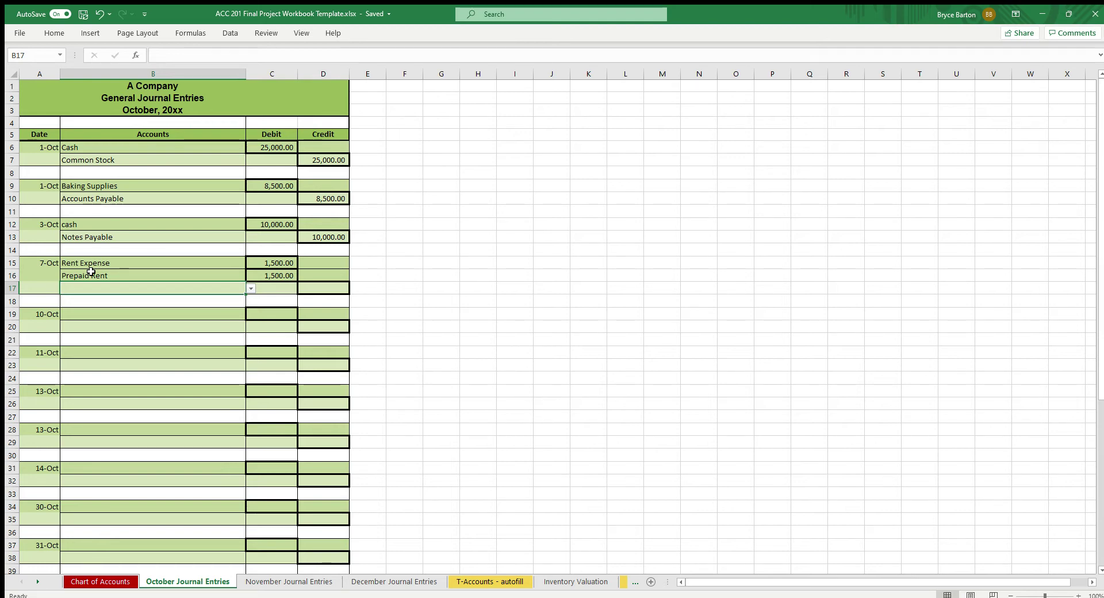
{"action": "type", "text": "Cash"}
{"action": "key", "text": "Tab"}
{"action": "key", "text": "Tab"}
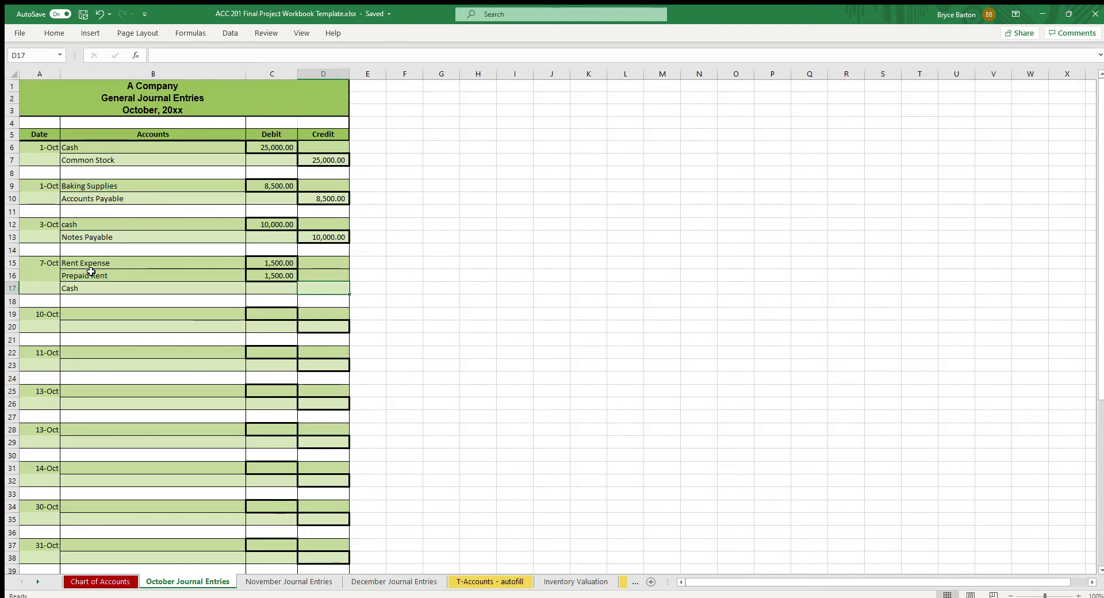
{"action": "type", "text": "3000"}
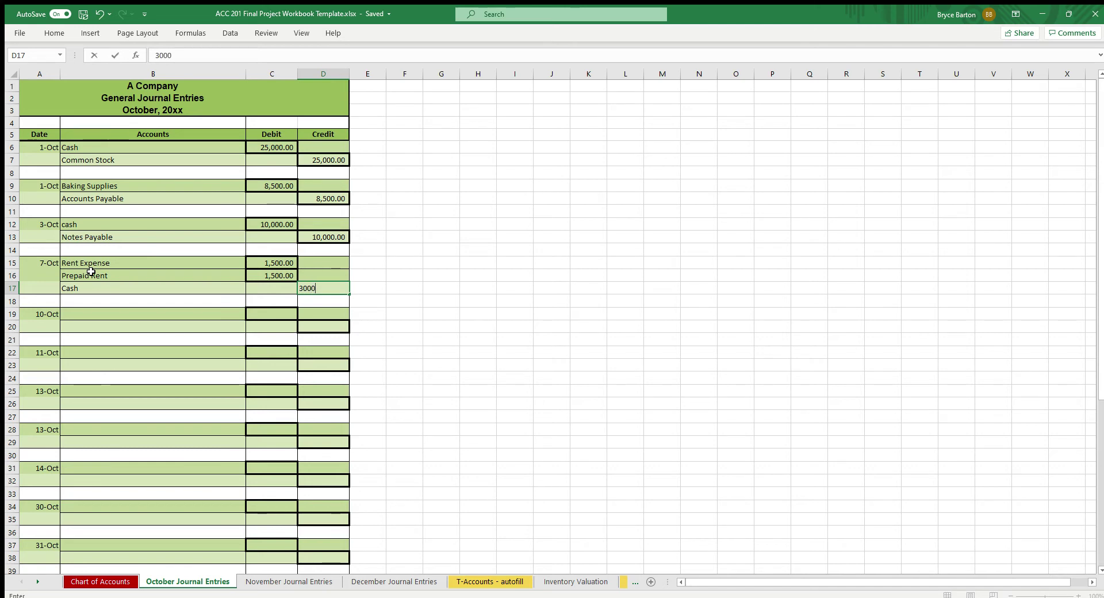
{"action": "key", "text": "Return"}
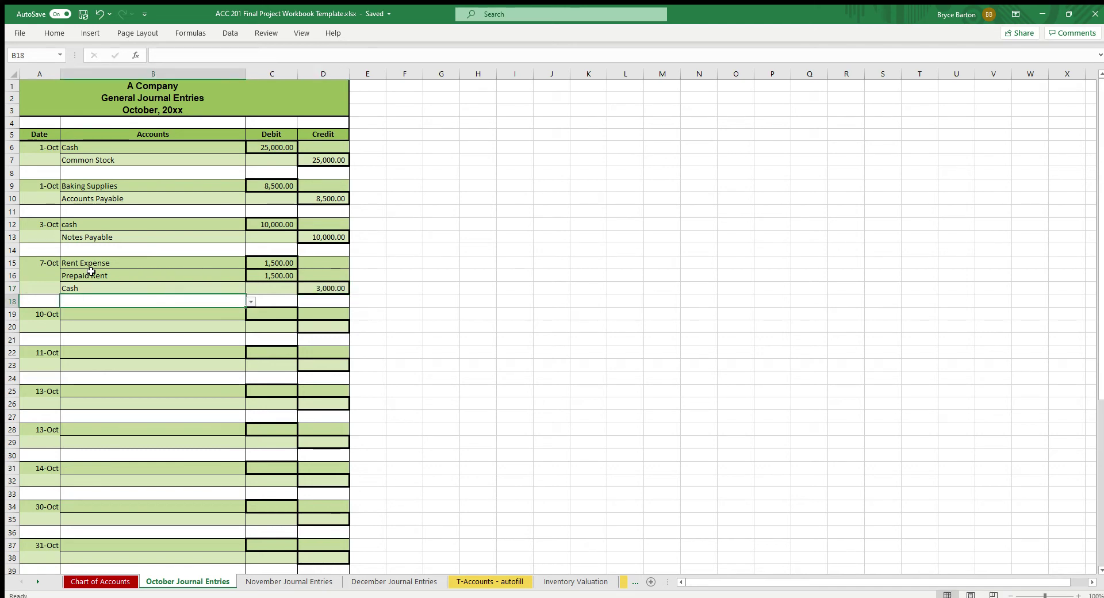
- Check the 7-Oct debit and credit amounts and compare the debit and credit totals of the October journal
{"action": "left_click", "coordinate": [285, 263]}
{"action": "left_click", "coordinate": [286, 276]}
{"action": "left_click", "coordinate": [321, 287]}
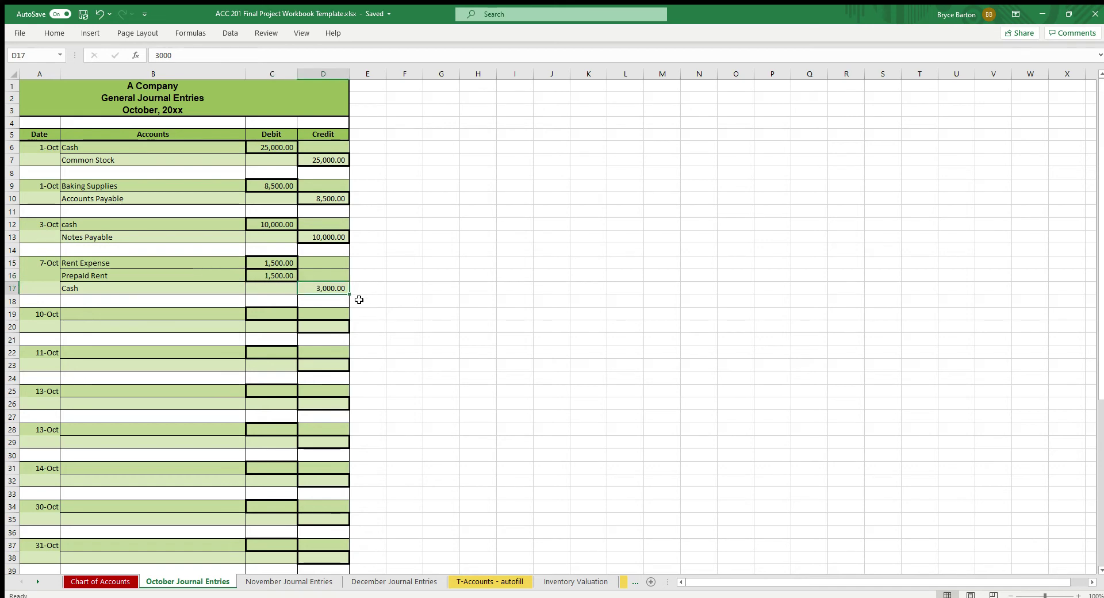
{"action": "scroll", "coordinate": [328, 343], "scroll_direction": "down", "scroll_amount": 2}
{"action": "scroll", "coordinate": [328, 342], "scroll_direction": "down", "scroll_amount": 6}
{"action": "left_click", "coordinate": [264, 369]}
{"action": "left_click", "coordinate": [331, 369]}
{"action": "left_click", "coordinate": [278, 369]}
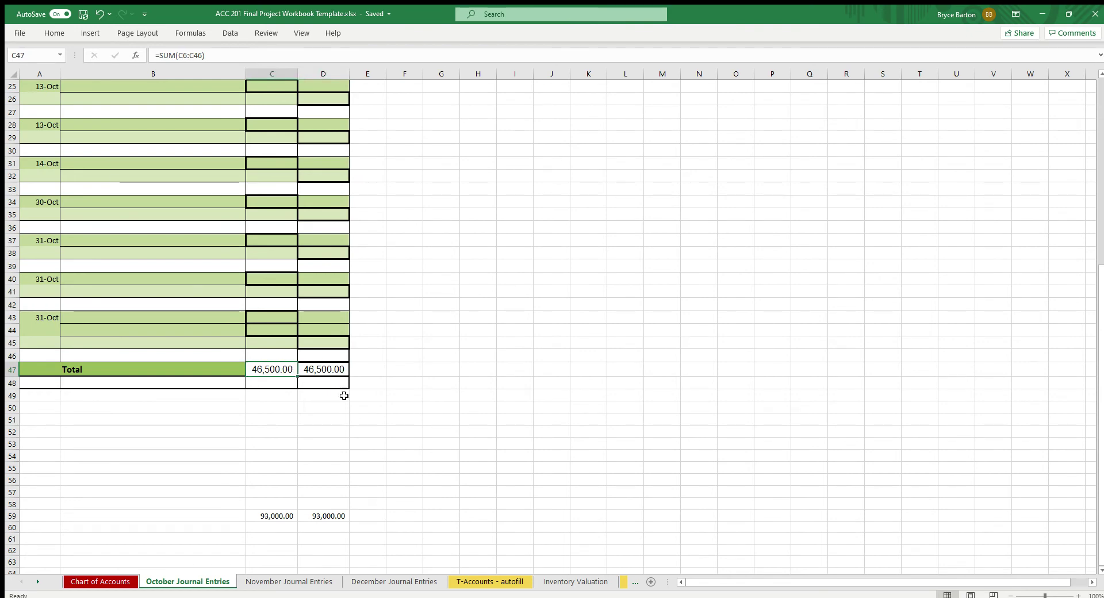
{"action": "scroll", "coordinate": [327, 398], "scroll_direction": "up", "scroll_amount": 6}
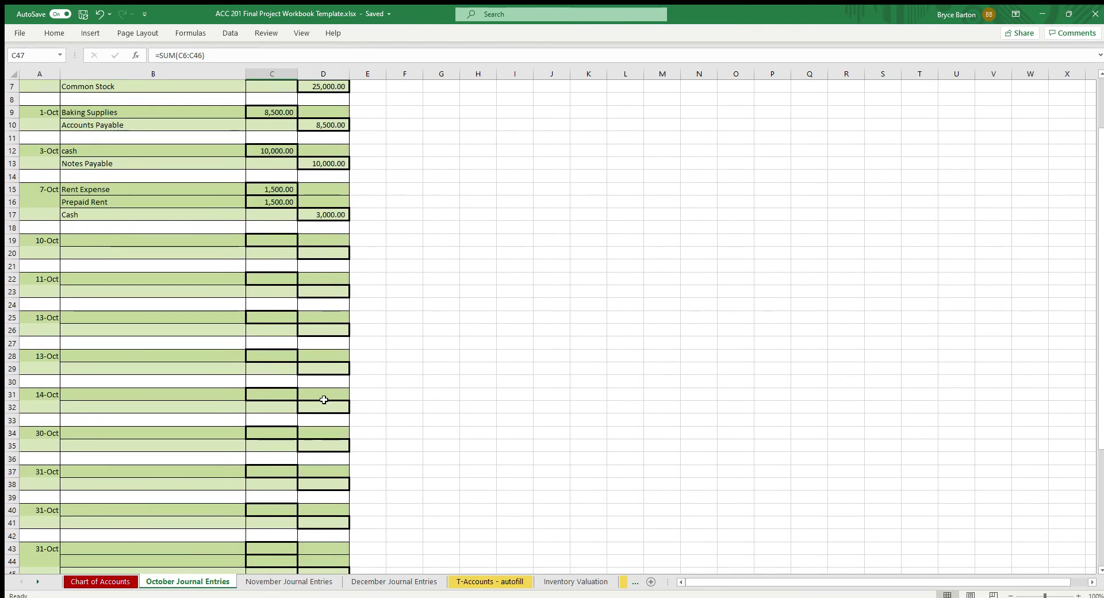
{"action": "scroll", "coordinate": [323, 399], "scroll_direction": "up", "scroll_amount": 2}
- Enter Business License Expense as the debit account of the 10-Oct entry with a debit of 375
{"action": "left_click", "coordinate": [167, 317]}
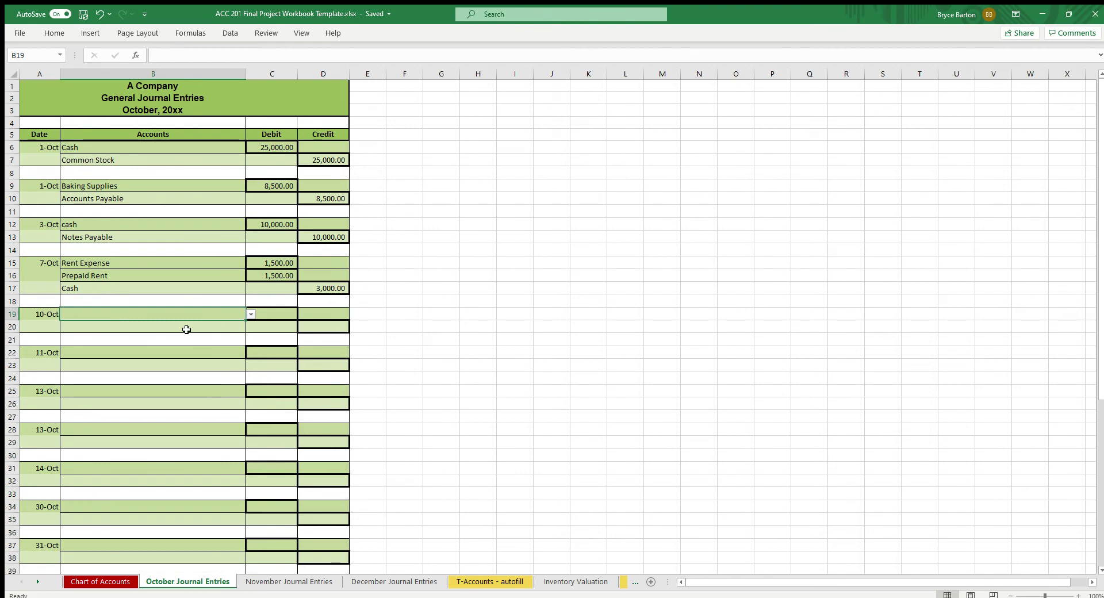
{"action": "type", "text": "Business Li"}
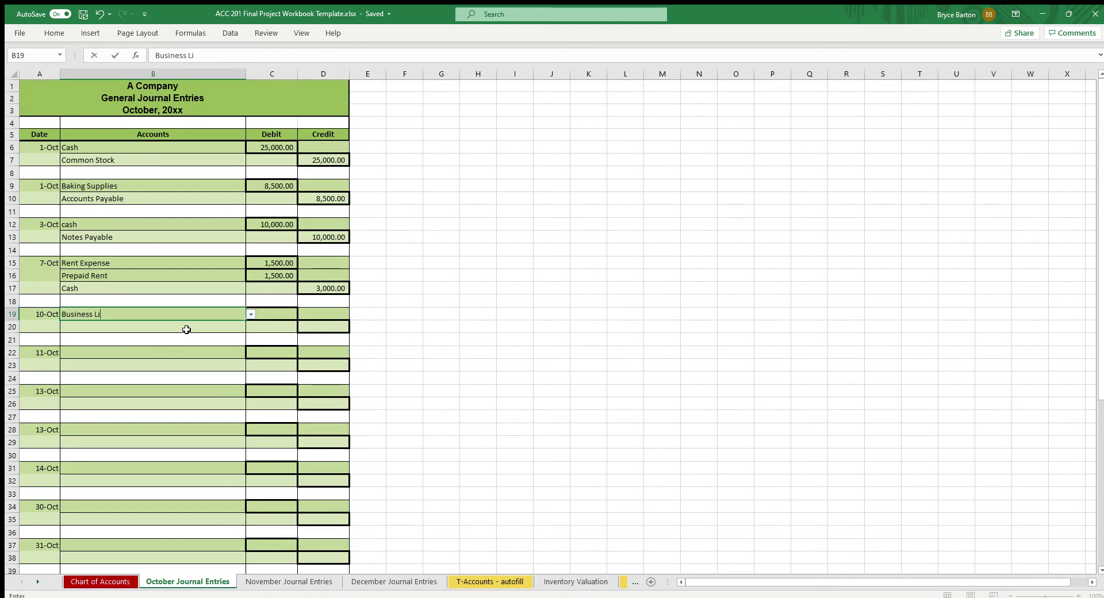
{"action": "type", "text": "cense Expense"}
{"action": "key", "text": "Tab"}
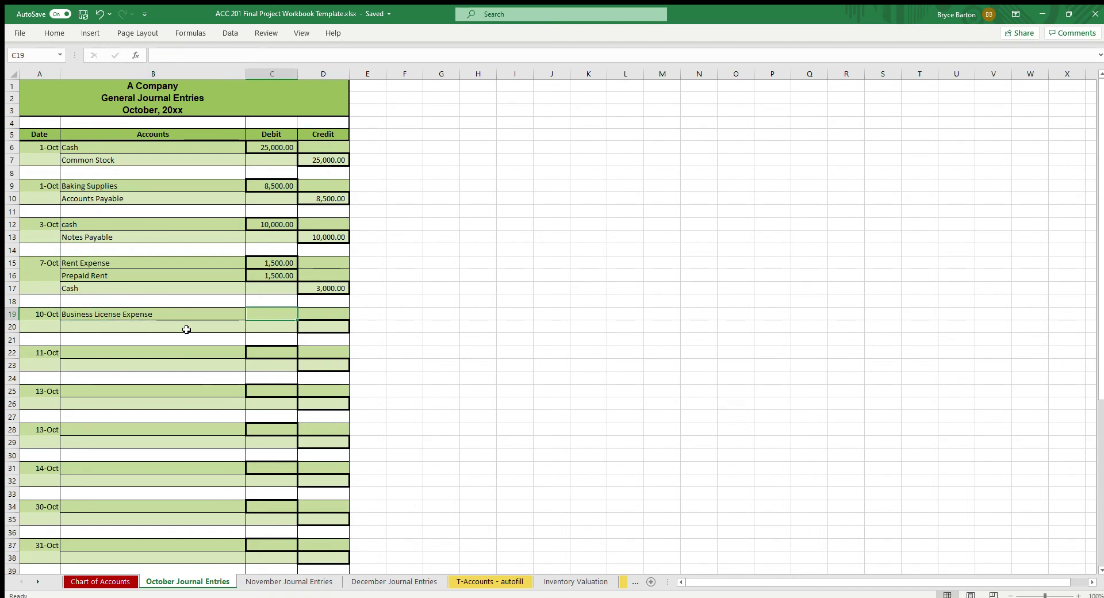
{"action": "type", "text": "375"}
{"action": "key", "text": "Tab"}
{"action": "key", "text": "Return"}
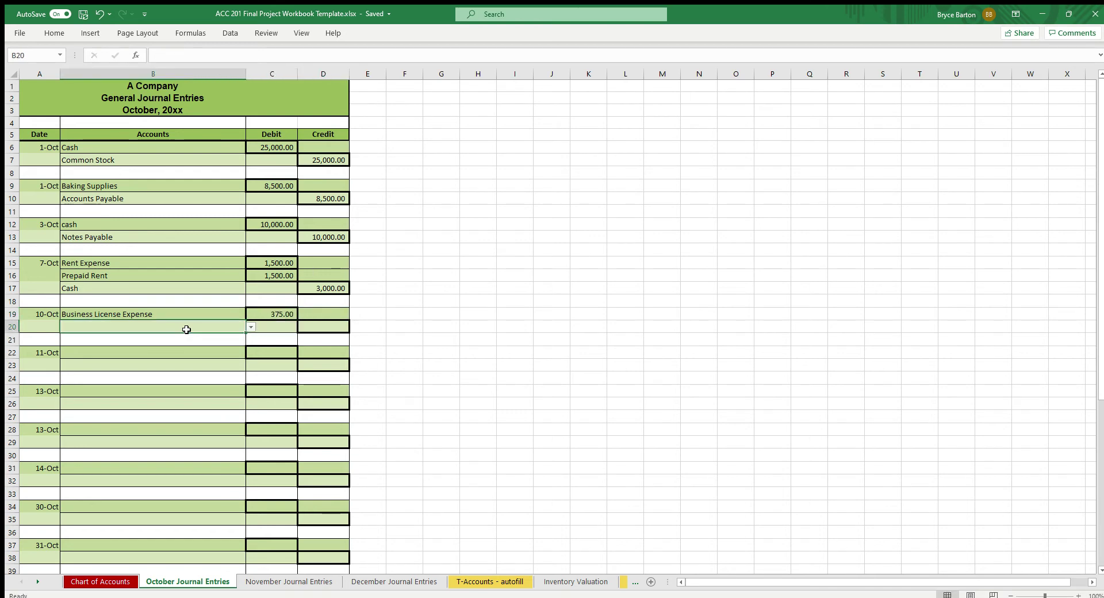
- Enter Cash as the credit account of the 10-Oct entry and credit it 375
{"action": "type", "text": "Cash"}
{"action": "key", "text": "Tab"}
{"action": "key", "text": "Tab"}
{"action": "type", "text": "375"}
{"action": "key", "text": "Return"}
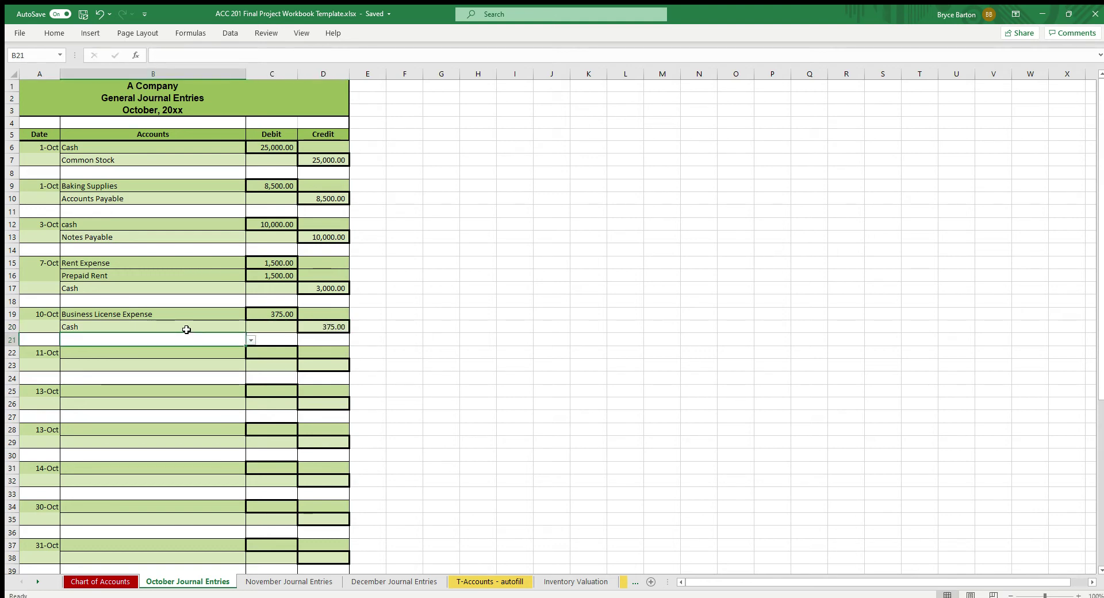
- Enter Misc. Expense as the debit account of the 11-Oct entry with a debit of 250
{"action": "left_click", "coordinate": [186, 353]}
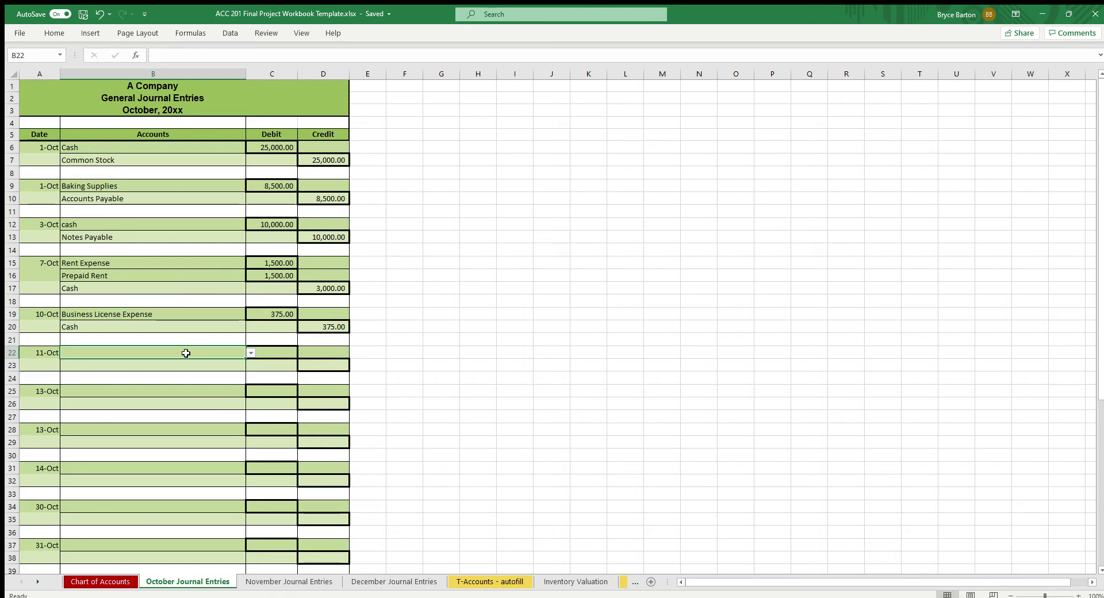
{"action": "type", "text": "M"}
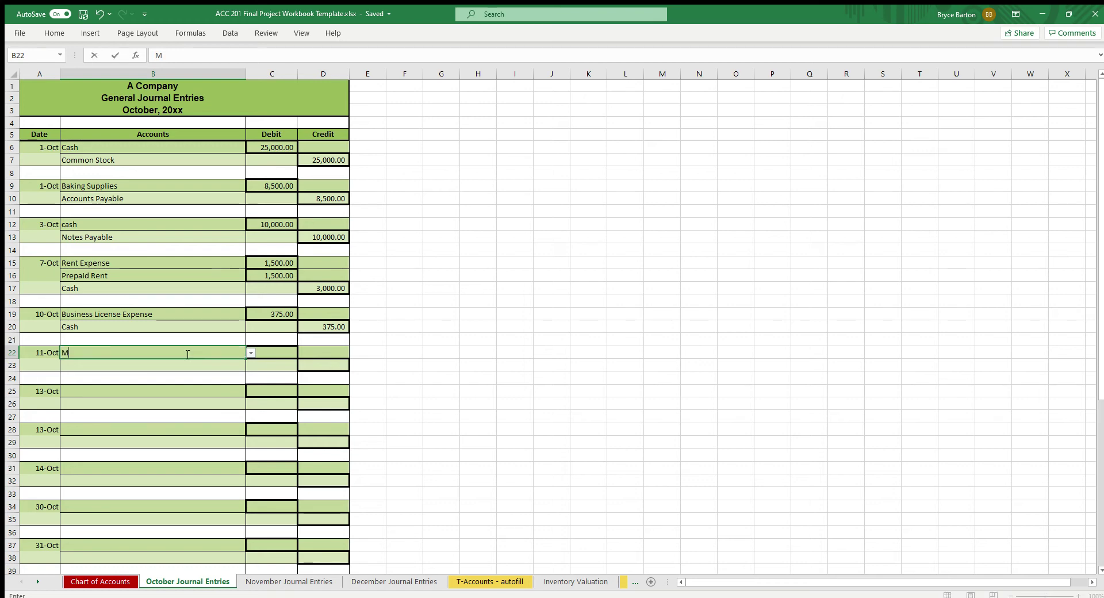
{"action": "type", "text": "isc."}
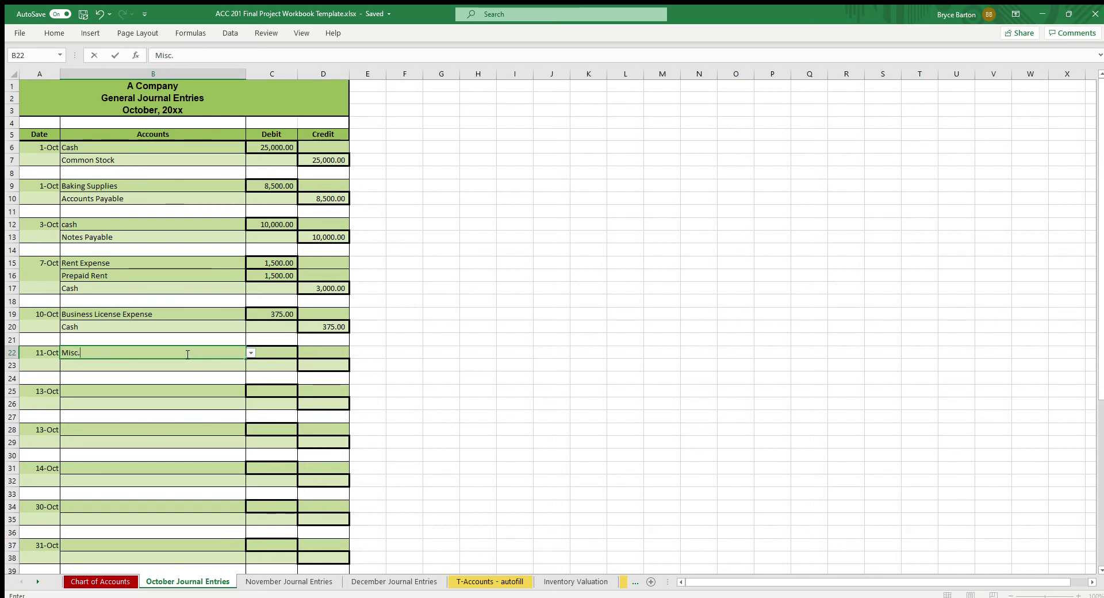
{"action": "type", "text": " Espens"}
{"action": "key", "text": "BackSpace"}
{"action": "key", "text": "BackSpace"}
{"action": "key", "text": "BackSpace"}
{"action": "key", "text": "BackSpace"}
{"action": "key", "text": "BackSpace"}
{"action": "type", "text": "xpense"}
{"action": "key", "text": "Tab"}
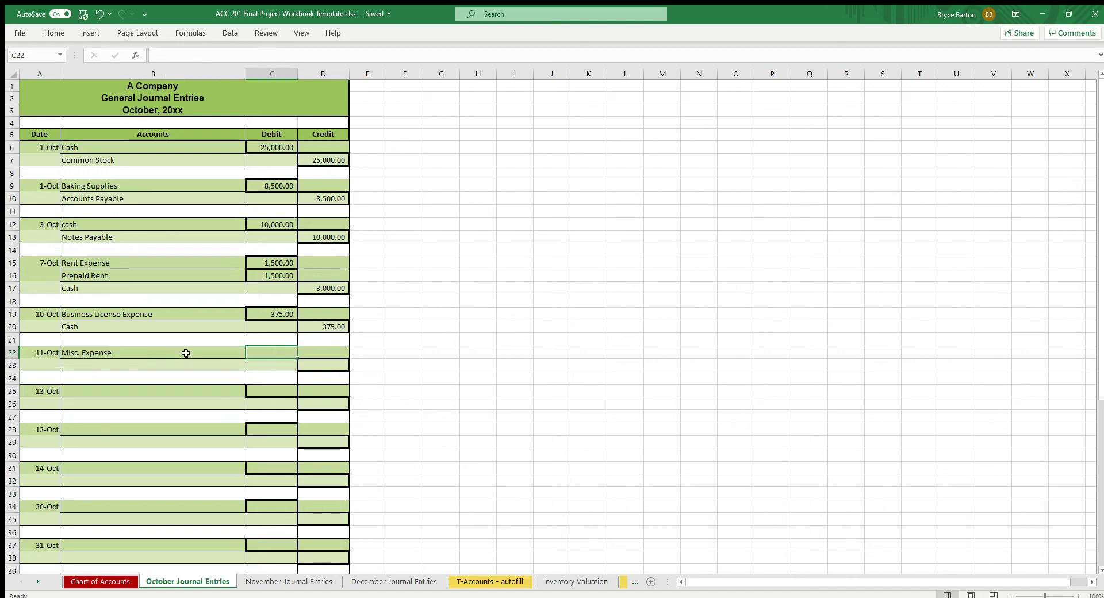
{"action": "type", "text": "250"}
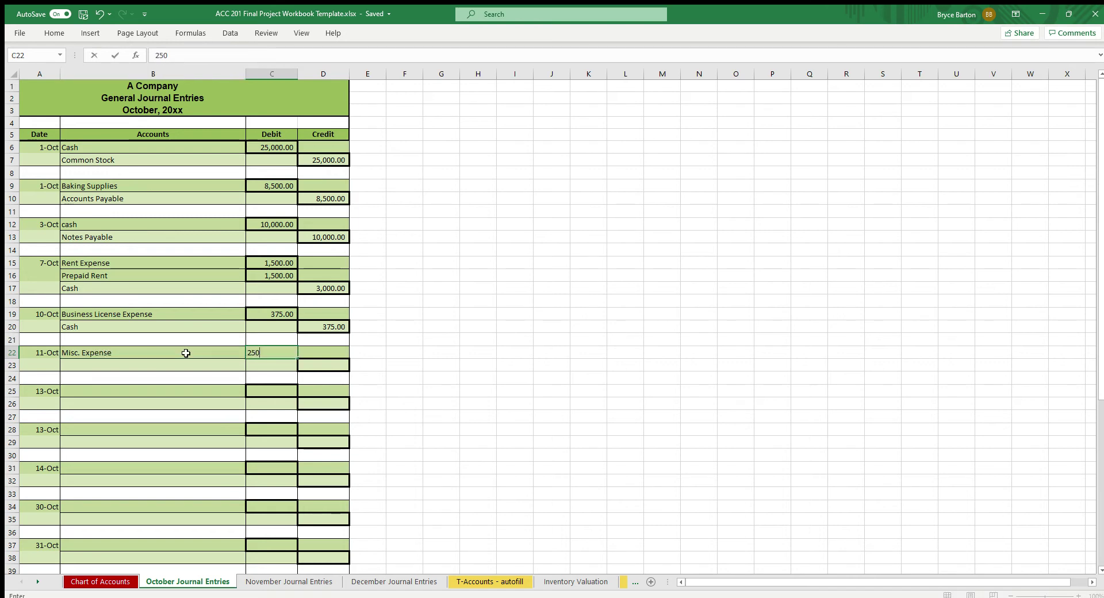
{"action": "key", "text": "Return"}
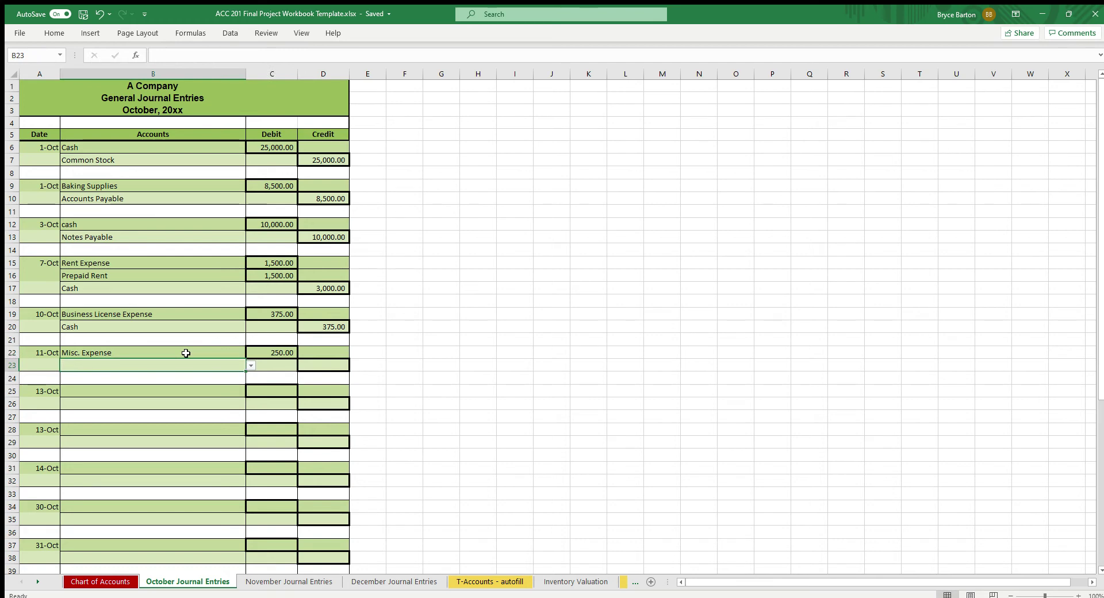
- Enter Cash as the credit account of the 11-Oct entry and credit it 250
{"action": "type", "text": "Cash"}
{"action": "key", "text": "Tab"}
{"action": "key", "text": "Tab"}
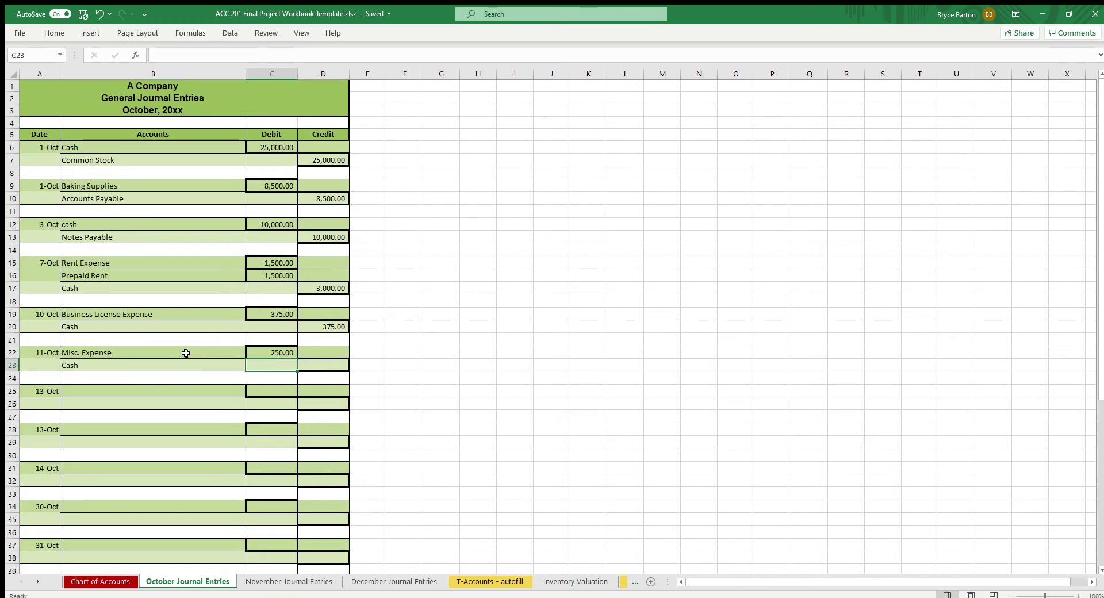
{"action": "type", "text": "250"}
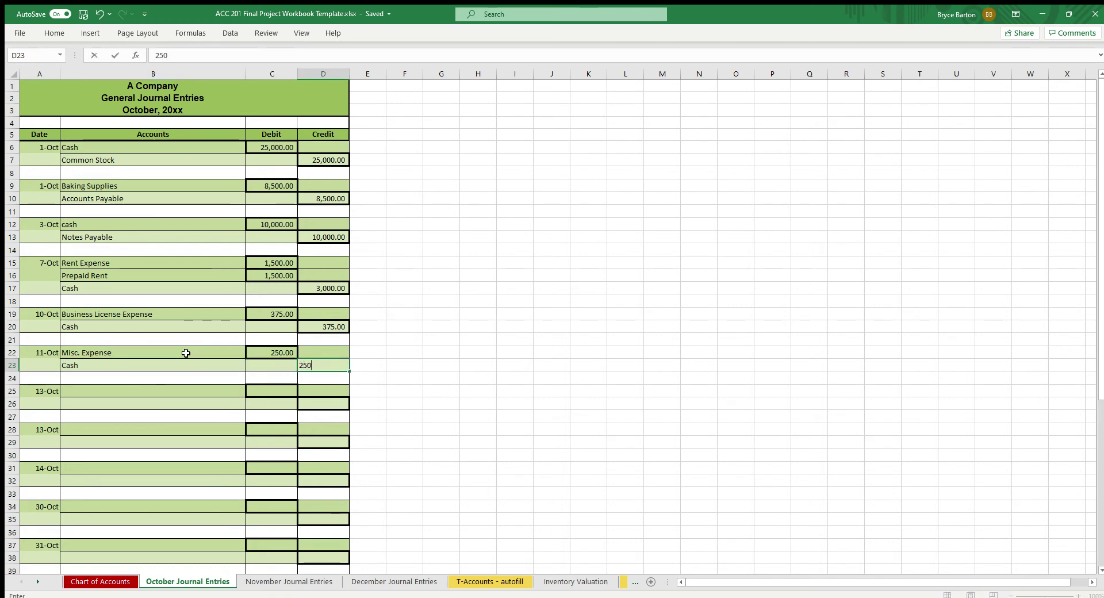
{"action": "key", "text": "Return"}
- Enter Baking Equipment as the debit account of the first 13-Oct entry with a debit of 5000
{"action": "key", "text": "Down"}
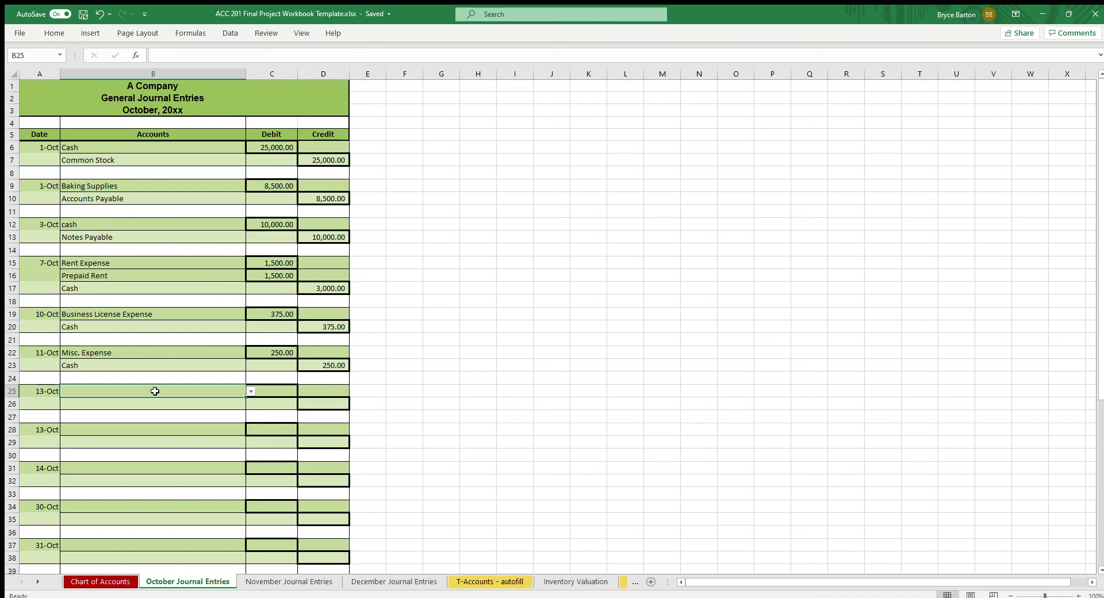
{"action": "type", "text": "Bakeing"}
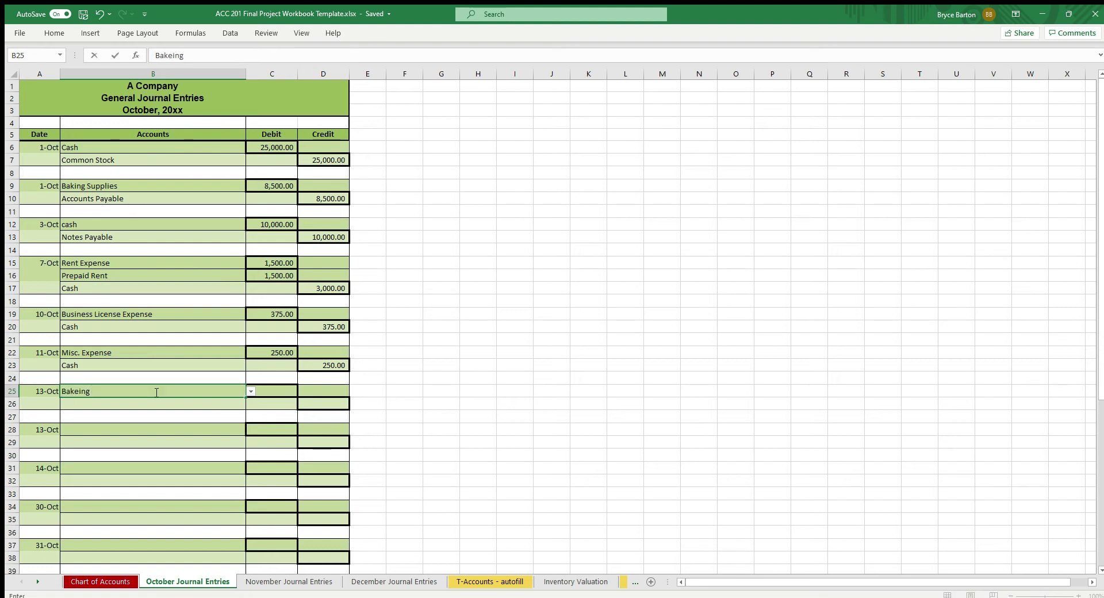
{"action": "key", "text": "BackSpace"}
{"action": "key", "text": "BackSpace"}
{"action": "key", "text": "BackSpace"}
{"action": "key", "text": "BackSpace"}
{"action": "key", "text": "BackSpace"}
{"action": "type", "text": "ing Equipment"}
{"action": "key", "text": "Tab"}
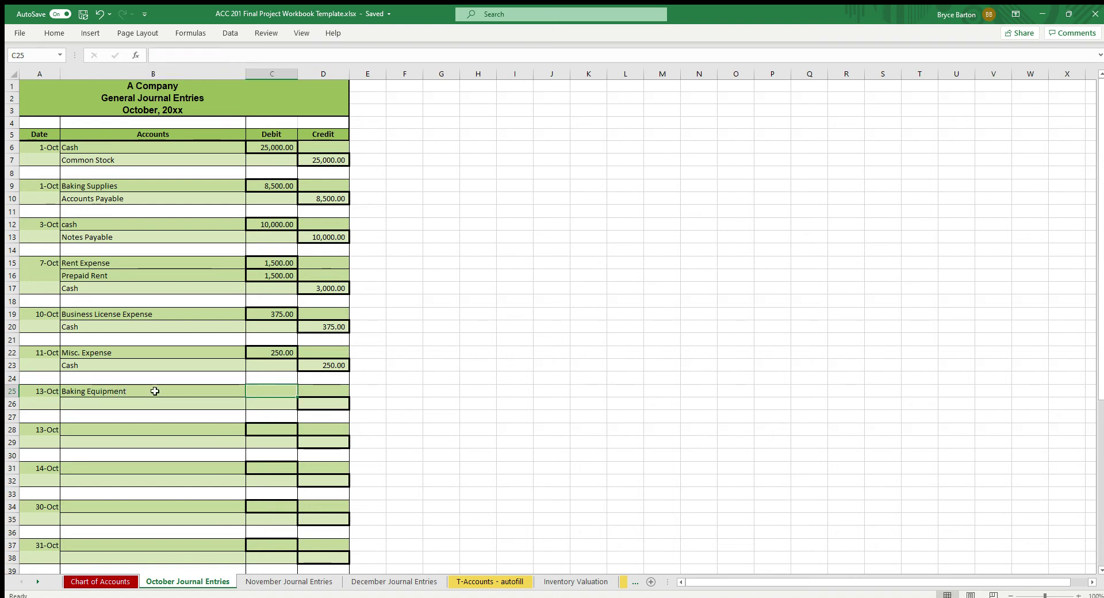
{"action": "type", "text": "5000"}
{"action": "key", "text": "Return"}
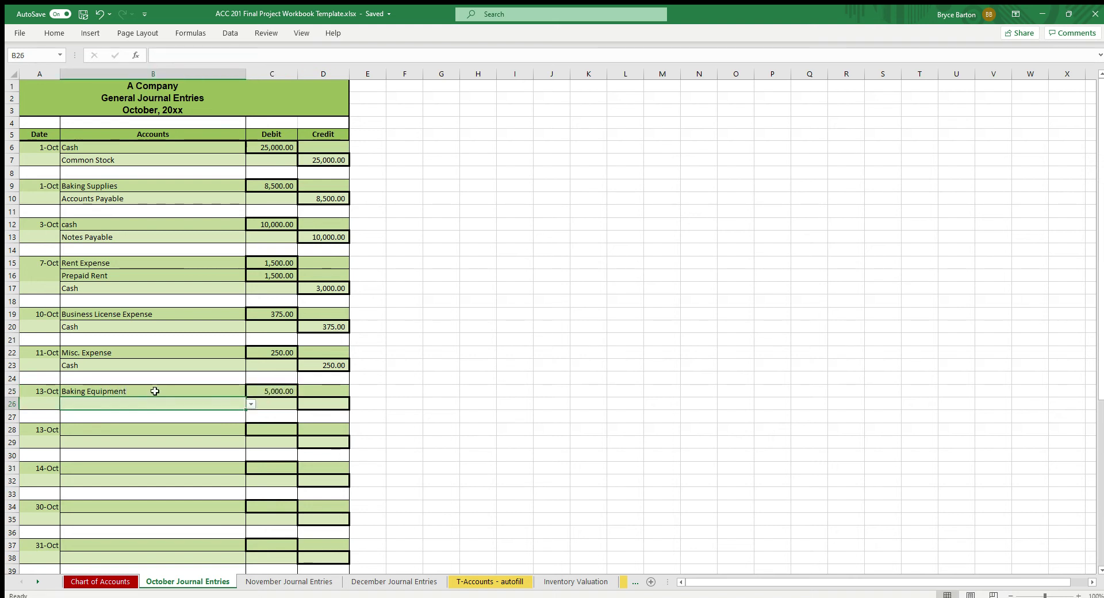
- Enter Common Stock as the credit account of the first 13-Oct entry and credit it 5000
{"action": "type", "text": "Common Stock"}
{"action": "key", "text": "Tab"}
{"action": "key", "text": "Tab"}
{"action": "type", "text": "5000"}
{"action": "key", "text": "Return"}
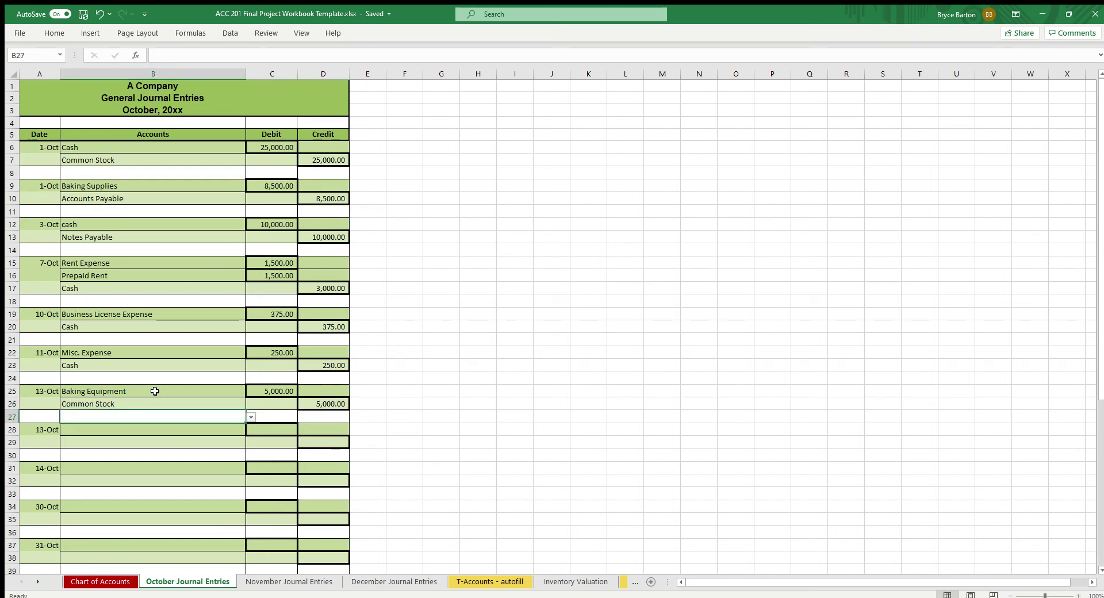
- Enter Advertising Expense as the debit account of the second 13-Oct entry with a debit of 200
{"action": "left_click", "coordinate": [127, 433]}
{"action": "scroll", "coordinate": [188, 395], "scroll_direction": "down", "scroll_amount": 4}
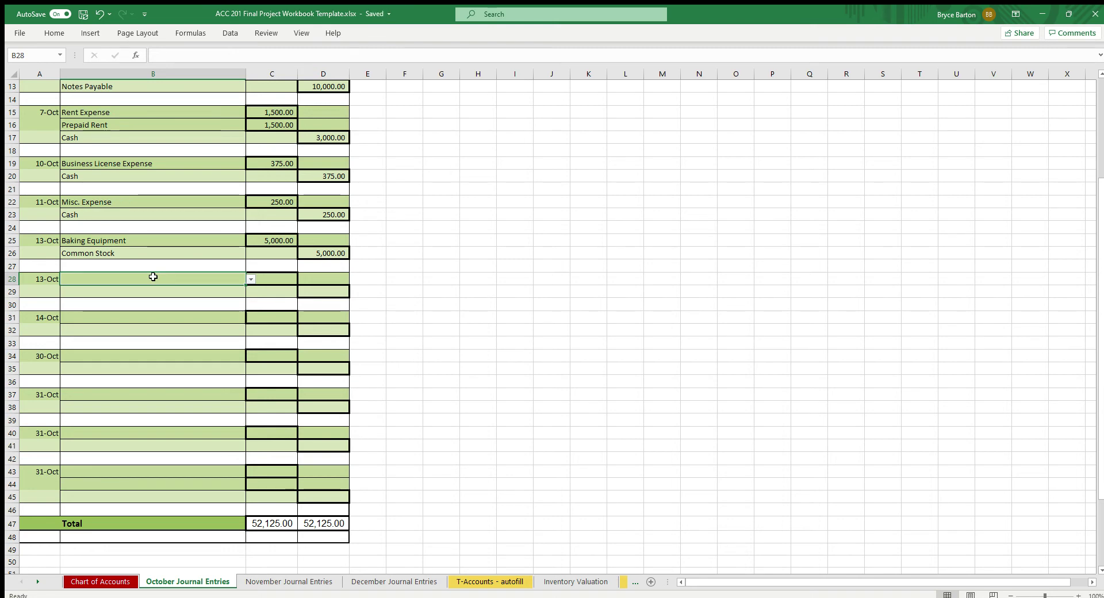
{"action": "type", "text": "Ad"}
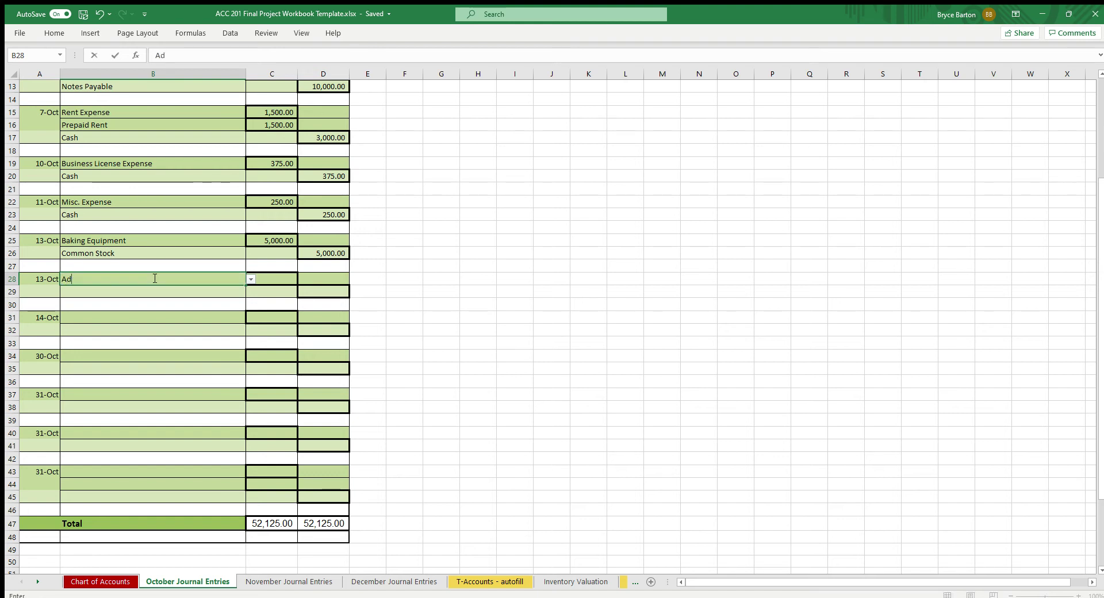
{"action": "type", "text": "vertising Expense"}
{"action": "key", "text": "Tab"}
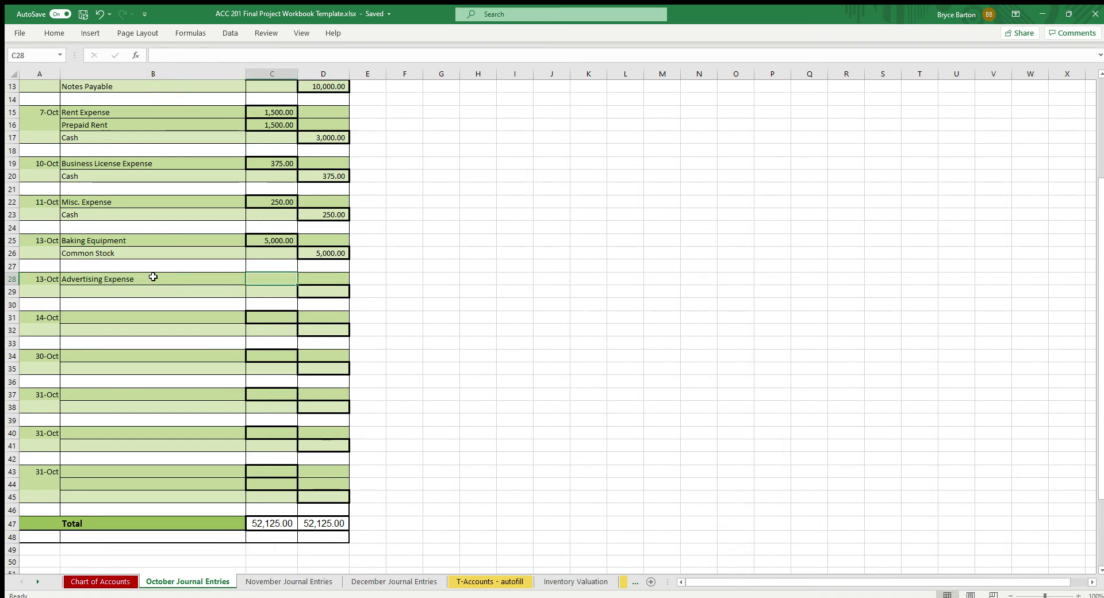
{"action": "type", "text": "150"}
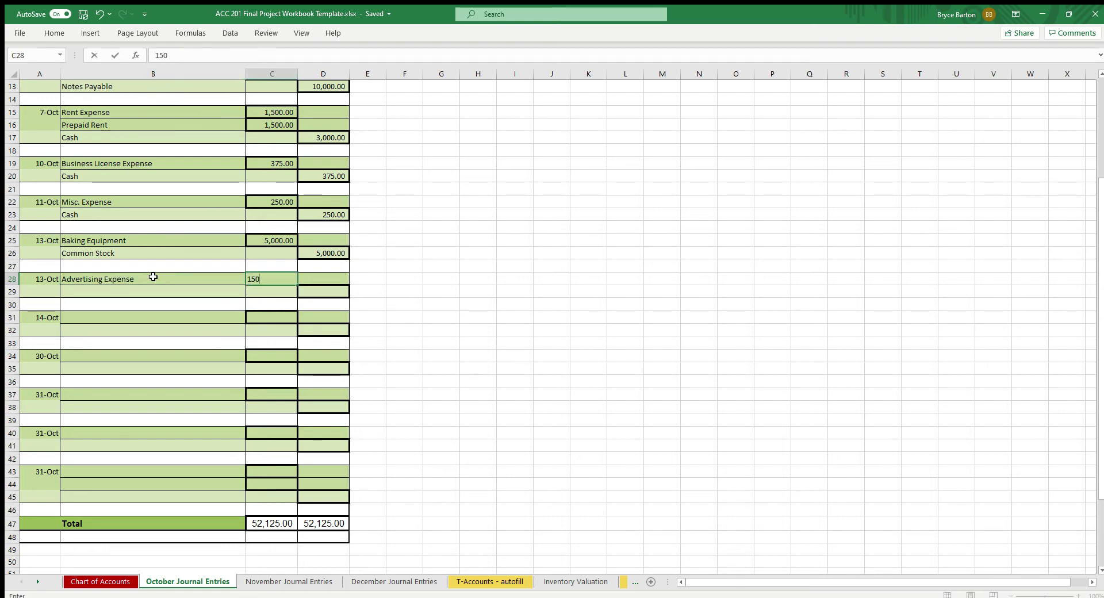
{"action": "key", "text": "BackSpace"}
{"action": "key", "text": "BackSpace"}
{"action": "key", "text": "BackSpace"}
{"action": "type", "text": "200"}
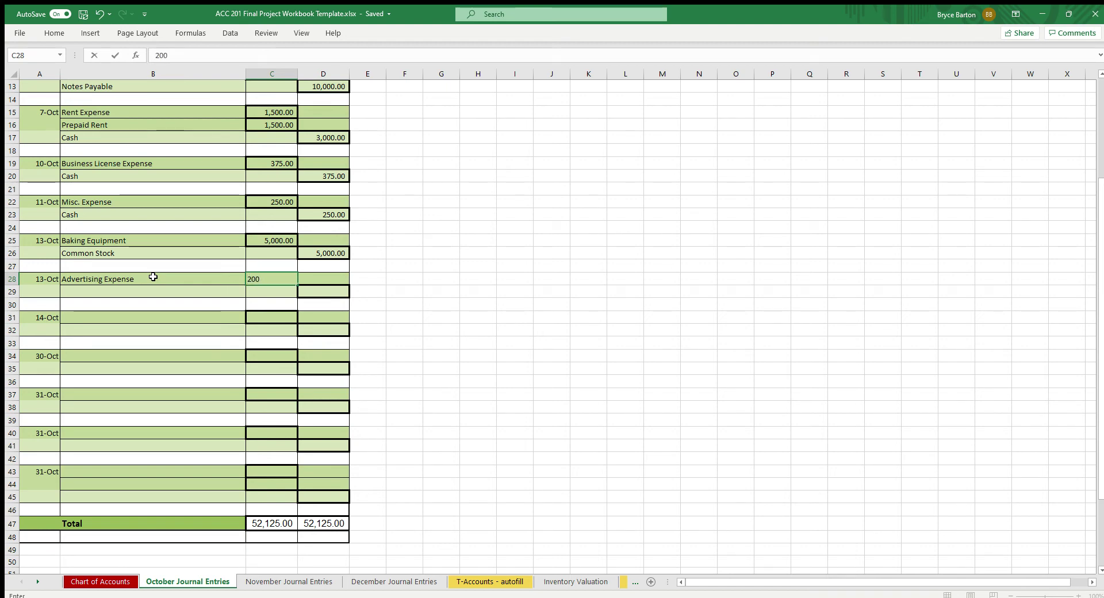
{"action": "key", "text": "Return"}
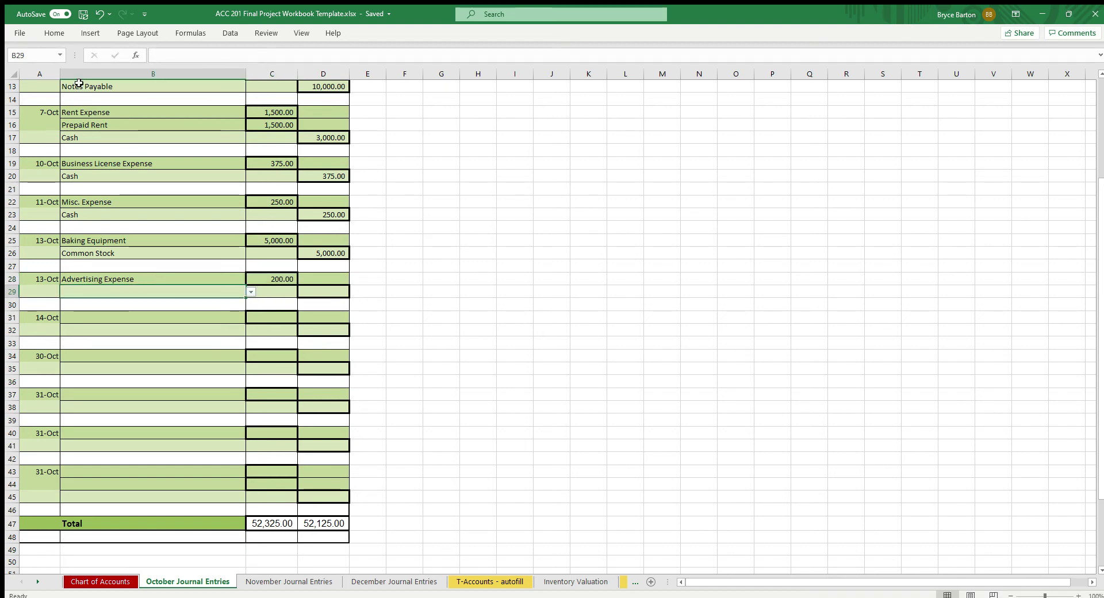
- Enter Cash as the credit account of the second 13-Oct entry and credit it 200
{"action": "type", "text": "Cash"}
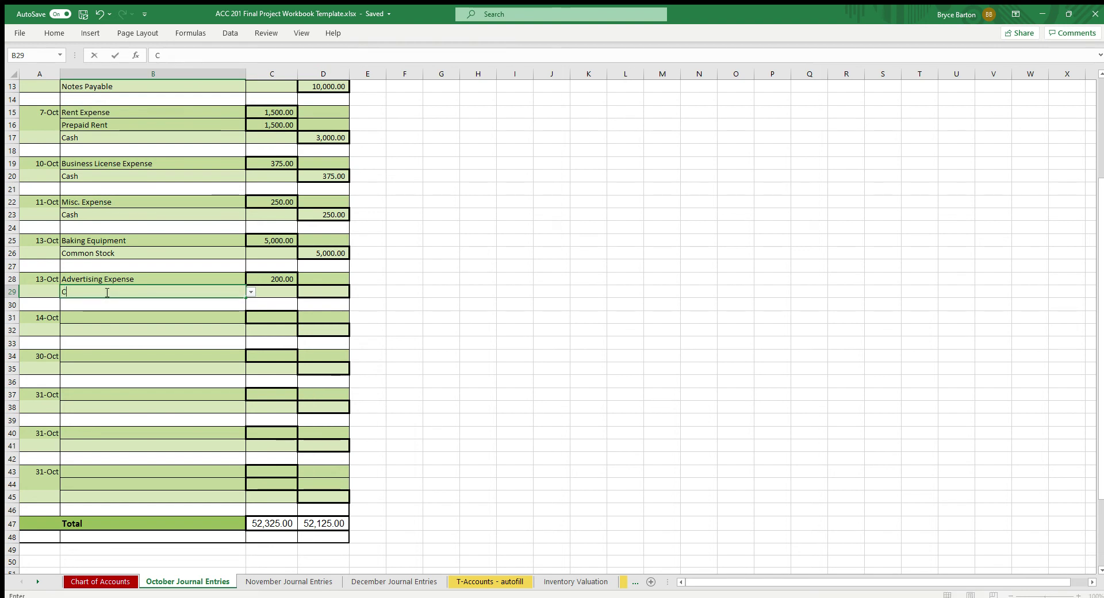
{"action": "key", "text": "Tab"}
{"action": "key", "text": "Tab"}
{"action": "type", "text": "5"}
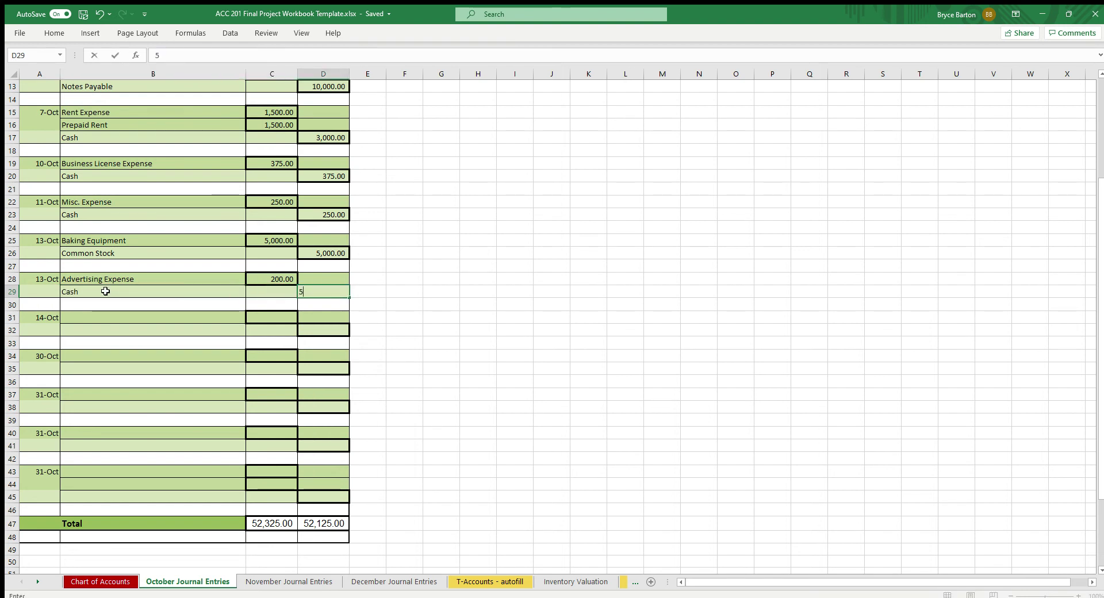
{"action": "key", "text": "BackSpace"}
{"action": "type", "text": "200"}
{"action": "key", "text": "Return"}
- Enter Office Supplies as the debit account of the 14-Oct entry with a debit of 300
{"action": "left_click", "coordinate": [84, 315]}
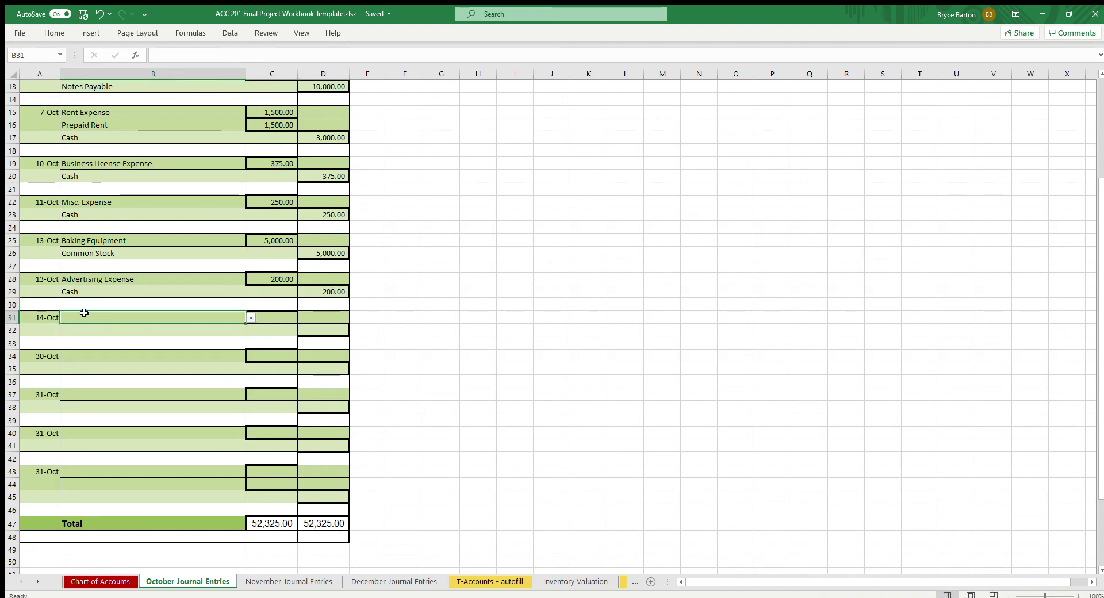
{"action": "scroll", "coordinate": [210, 315], "scroll_direction": "down", "scroll_amount": 2}
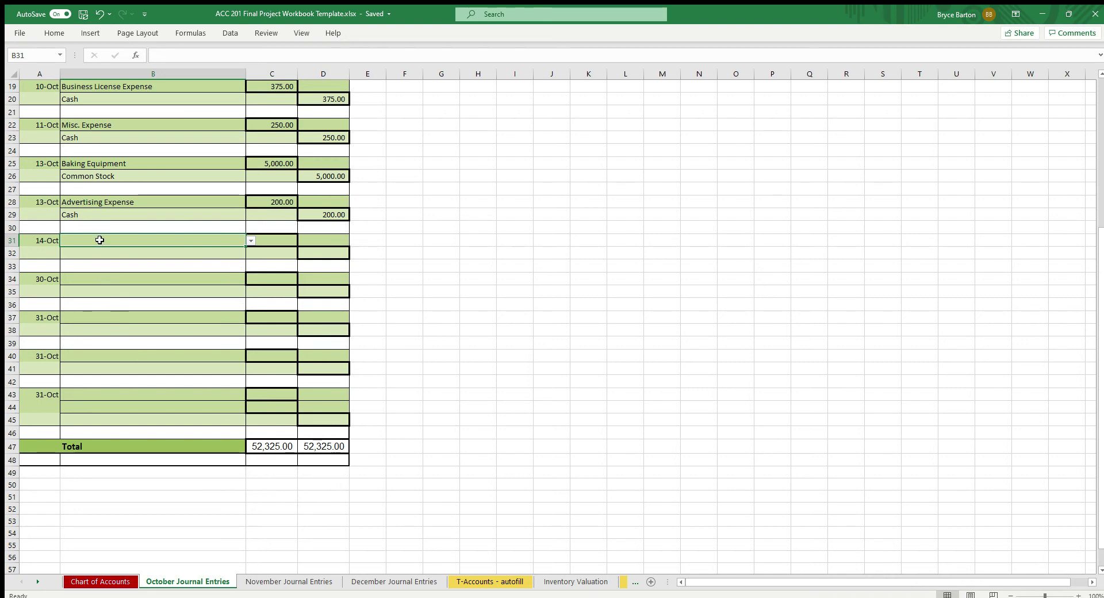
{"action": "type", "text": "o"}
{"action": "key", "text": "BackSpace"}
{"action": "type", "text": "OO"}
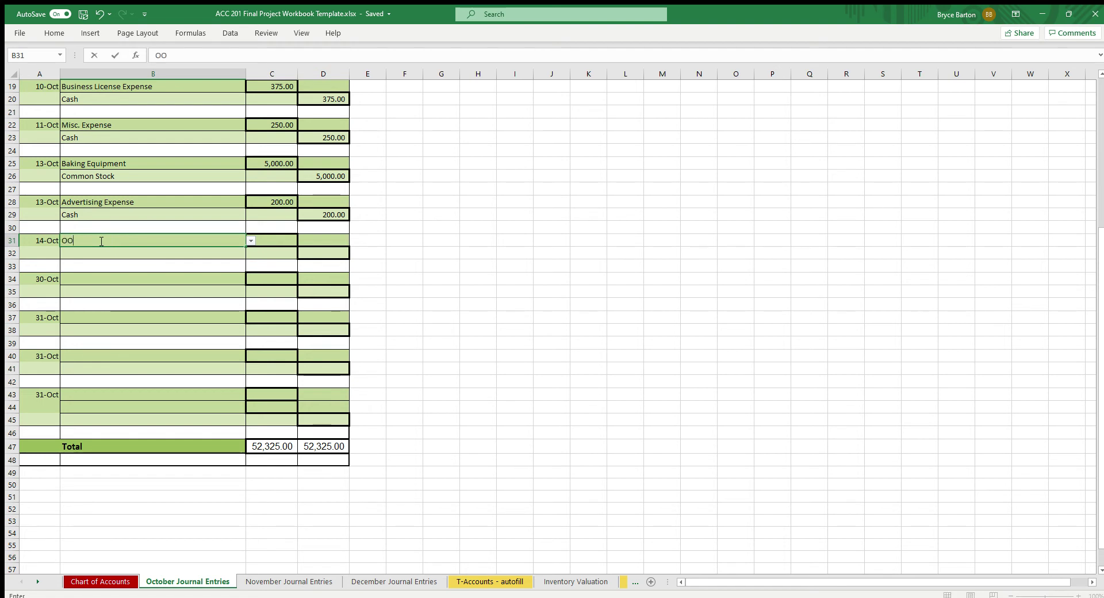
{"action": "type", "text": "ggi"}
{"action": "key", "text": "BackSpace"}
{"action": "key", "text": "BackSpace"}
{"action": "key", "text": "BackSpace"}
{"action": "type", "text": "ffice Supplies"}
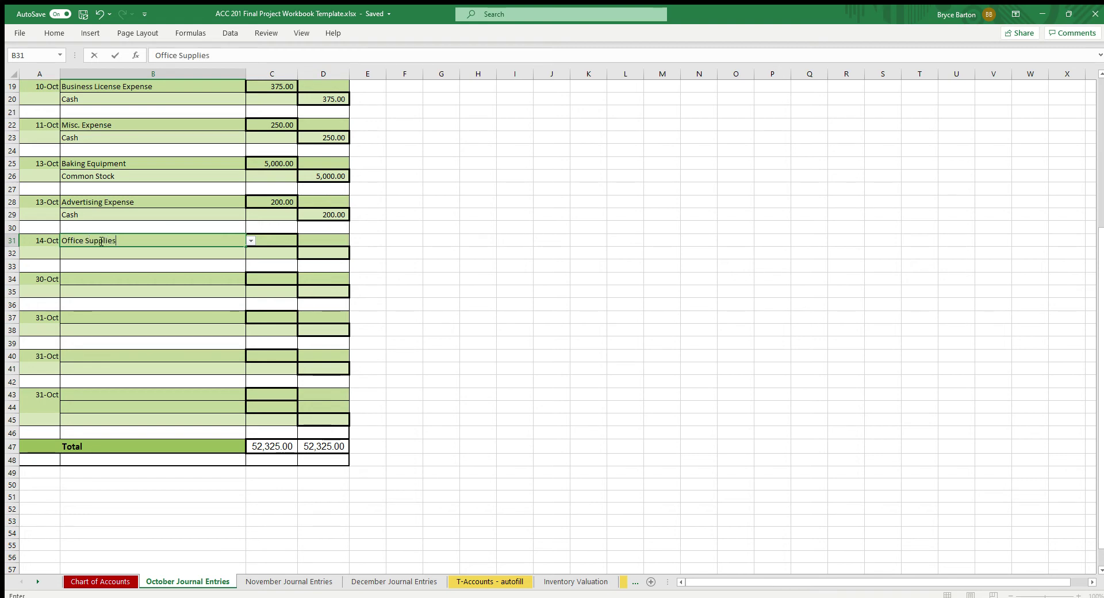
{"action": "key", "text": "Tab"}
{"action": "type", "text": "300"}
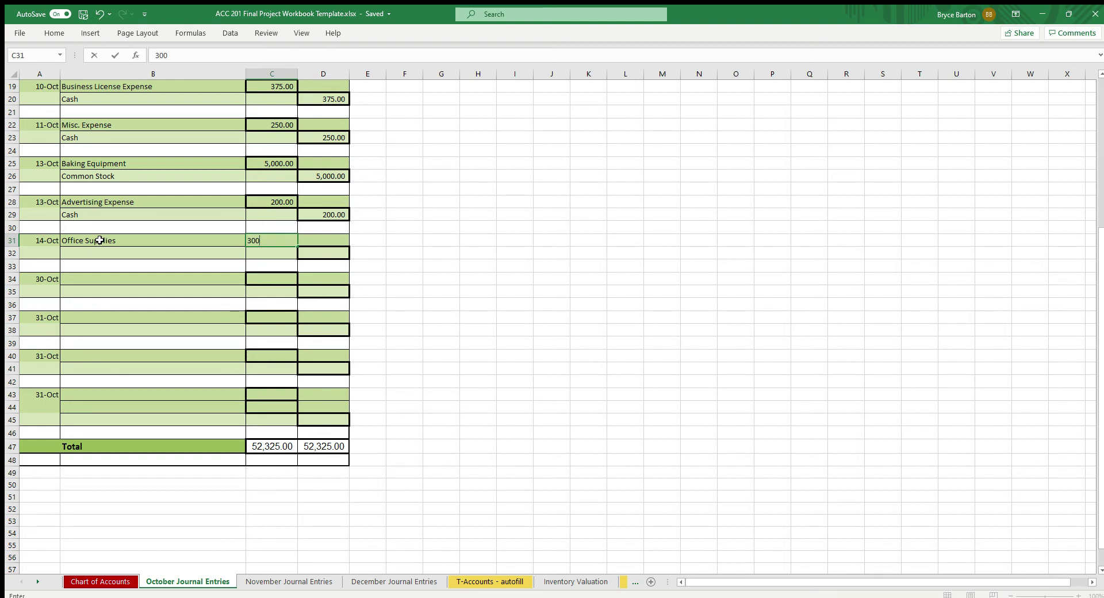
- Enter cash as the credit account of the 14-Oct entry and credit it 300
{"action": "left_click", "coordinate": [109, 256]}
{"action": "type", "text": "cash"}
{"action": "key", "text": "Tab"}
{"action": "key", "text": "Tab"}
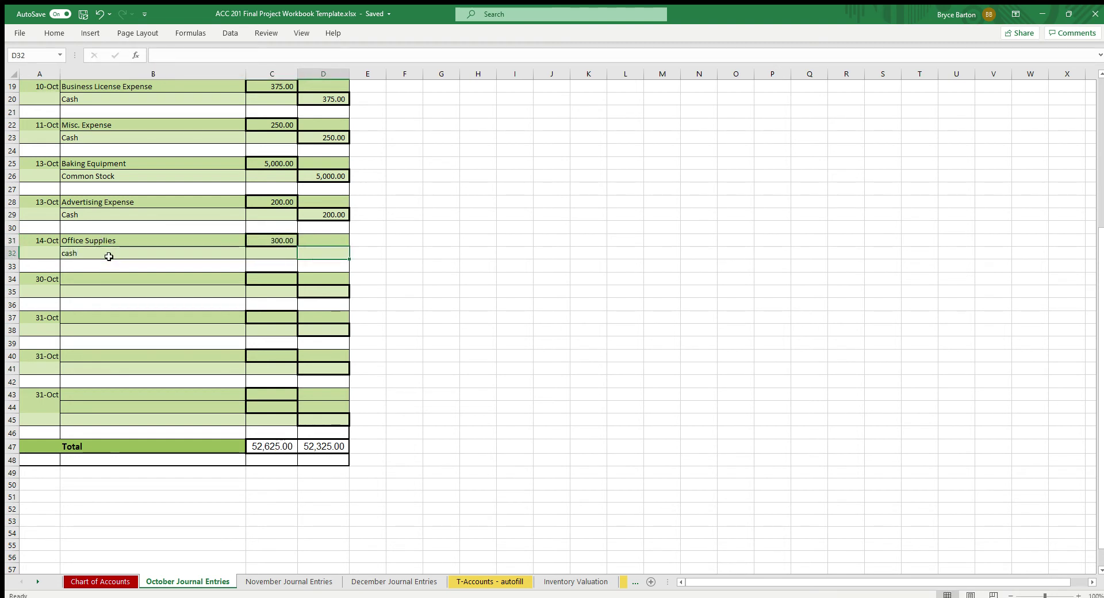
{"action": "type", "text": "300"}
{"action": "key", "text": "Return"}
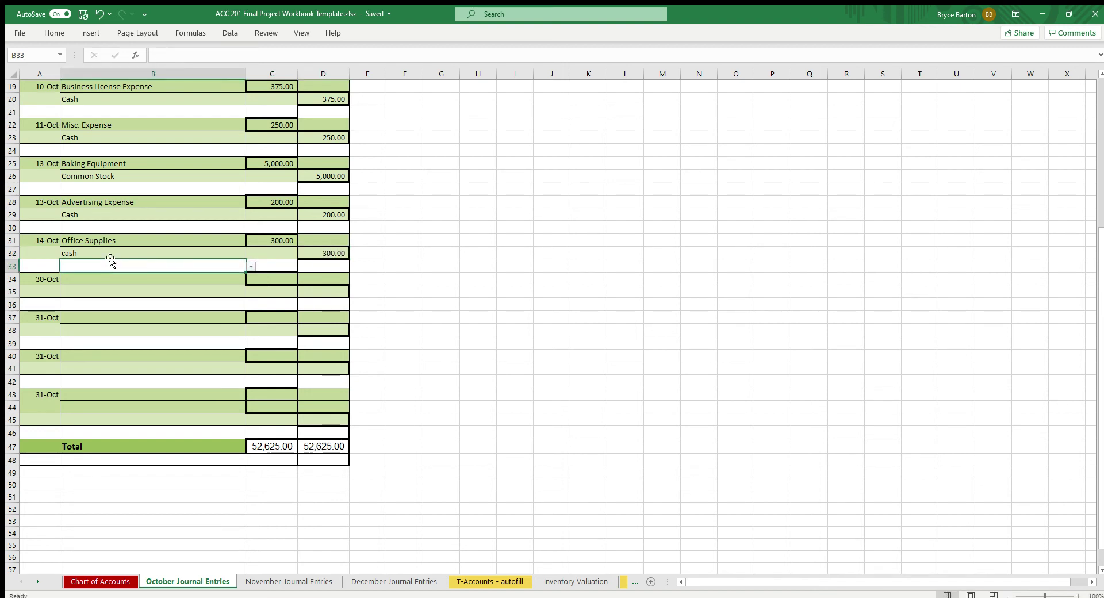
- Enter Telephone Expense as the debit account of the 30-Oct entry with a debit of 75
{"action": "left_click", "coordinate": [111, 278]}
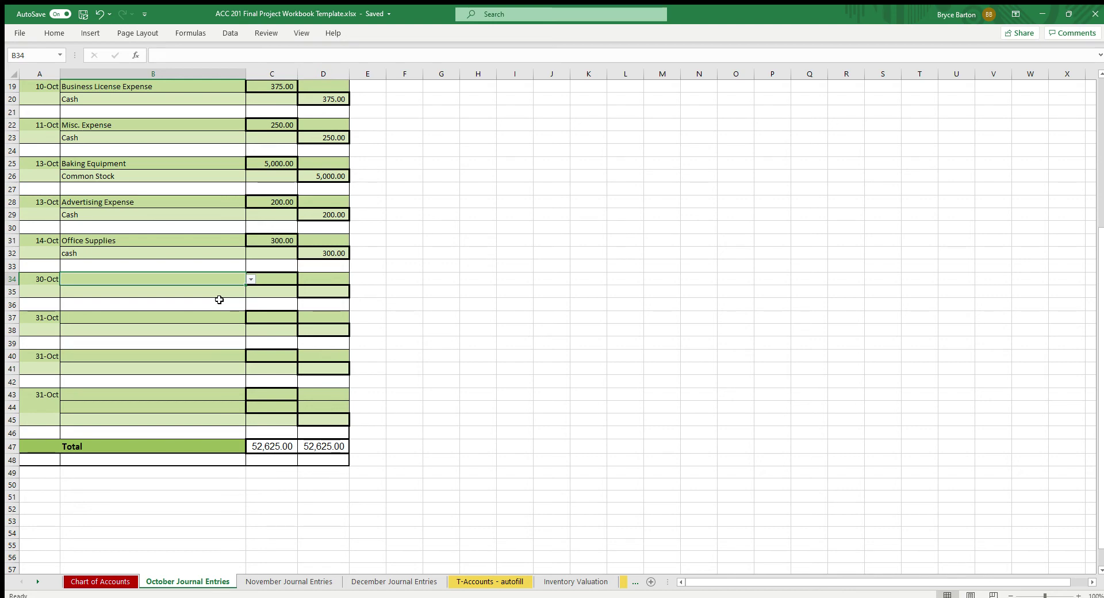
{"action": "type", "text": "T"}
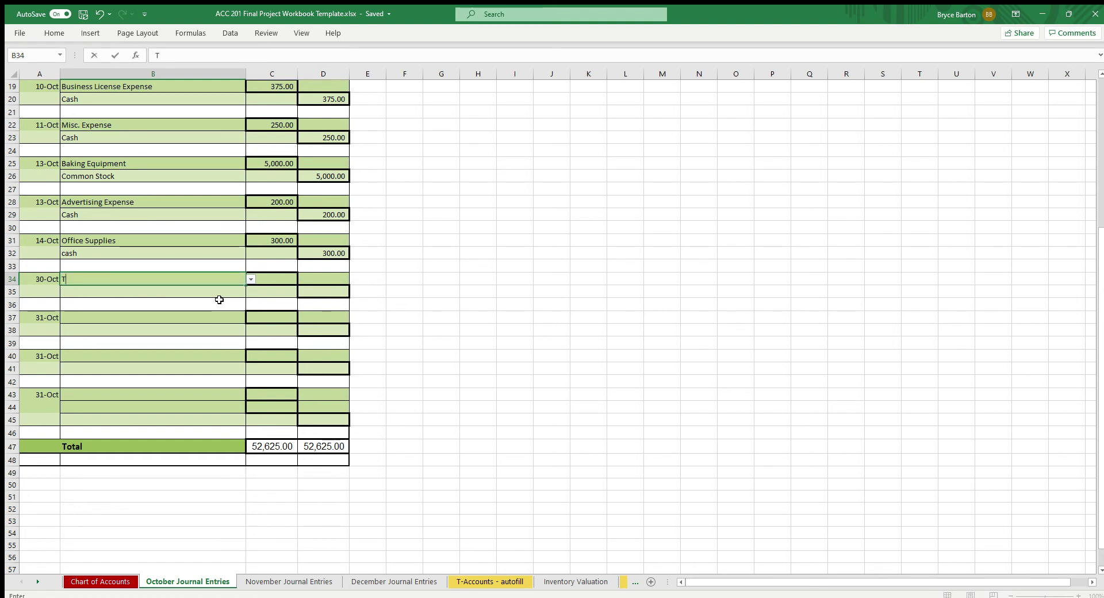
{"action": "type", "text": "elephone Exp"}
{"action": "type", "text": "nes"}
{"action": "key", "text": "BackSpace"}
{"action": "key", "text": "BackSpace"}
{"action": "key", "text": "BackSpace"}
{"action": "type", "text": "ense"}
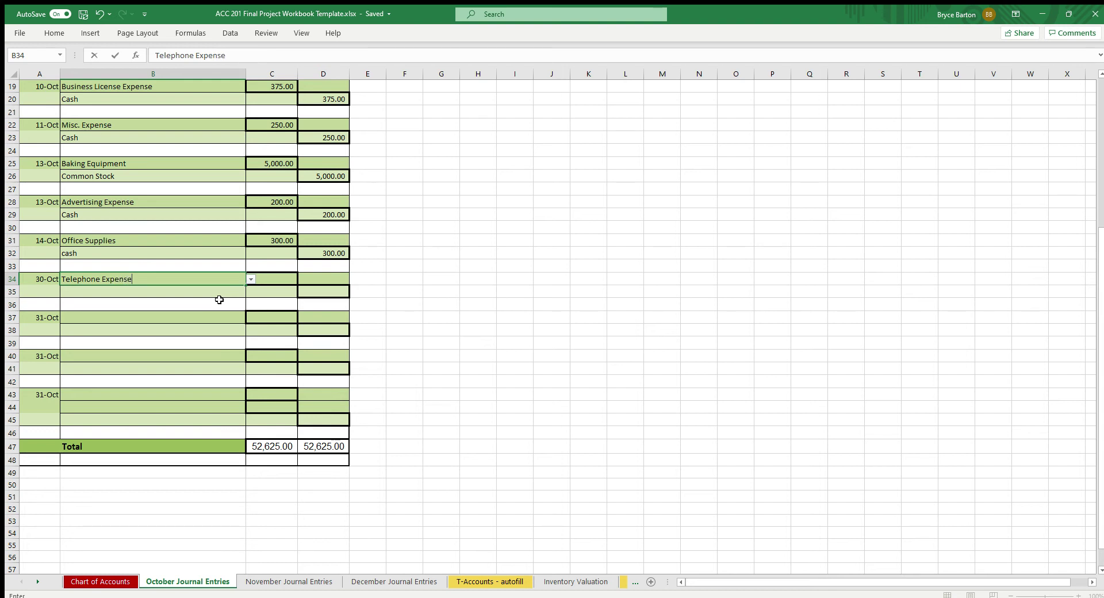
{"action": "key", "text": "Tab"}
{"action": "type", "text": "75"}
{"action": "key", "text": "Return"}
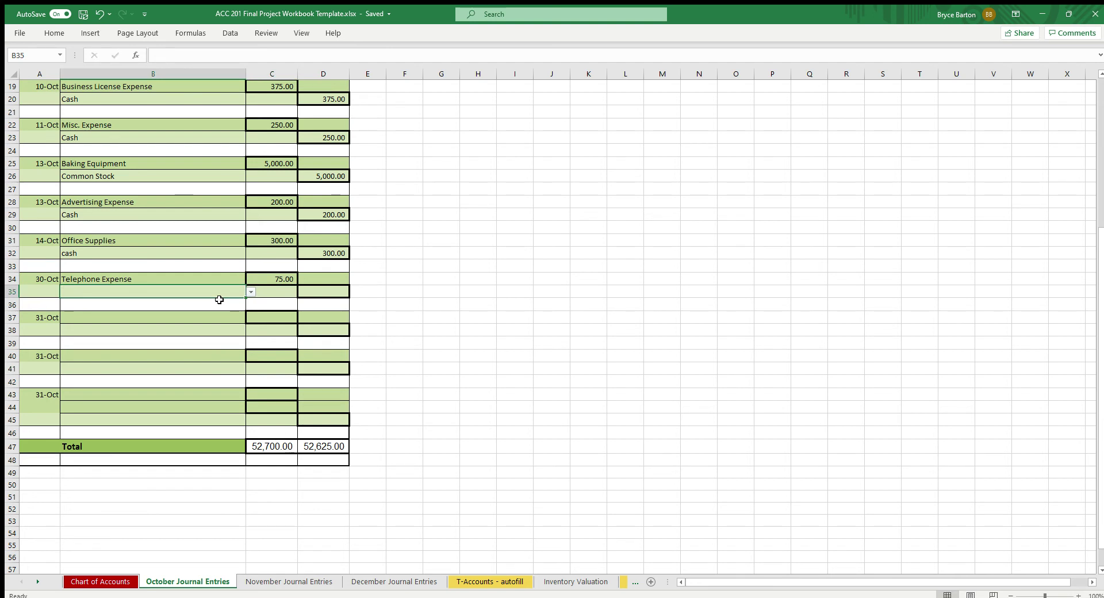
- Enter Accounts Payable as the credit account of the 30-Oct entry and credit it 75
{"action": "type", "text": "Account"}
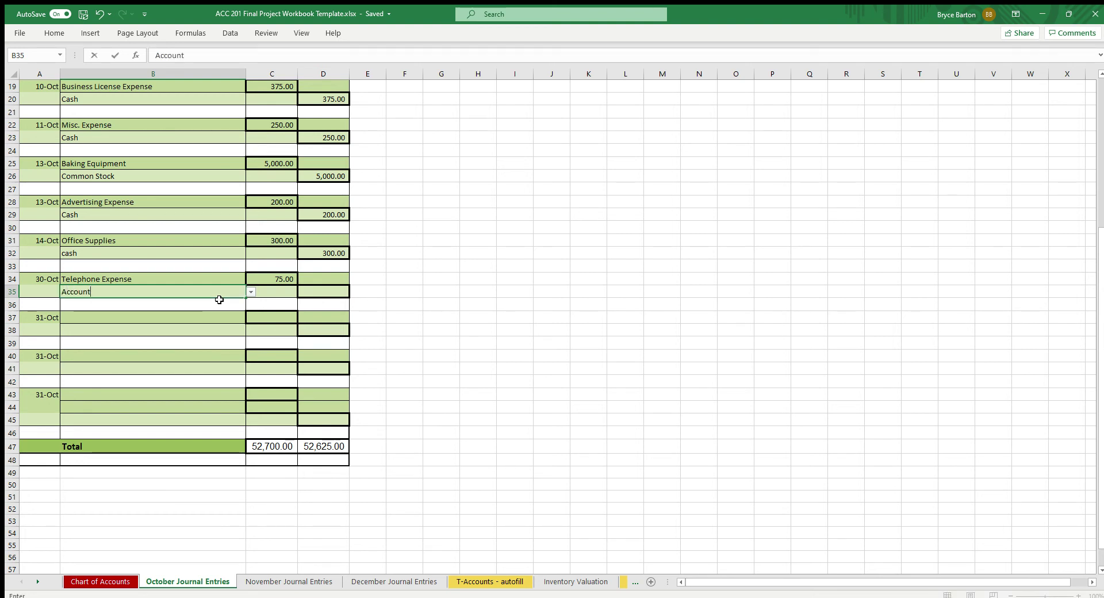
{"action": "type", "text": "s Payable"}
{"action": "key", "text": "Tab"}
{"action": "key", "text": "Tab"}
{"action": "type", "text": "75"}
{"action": "key", "text": "Return"}
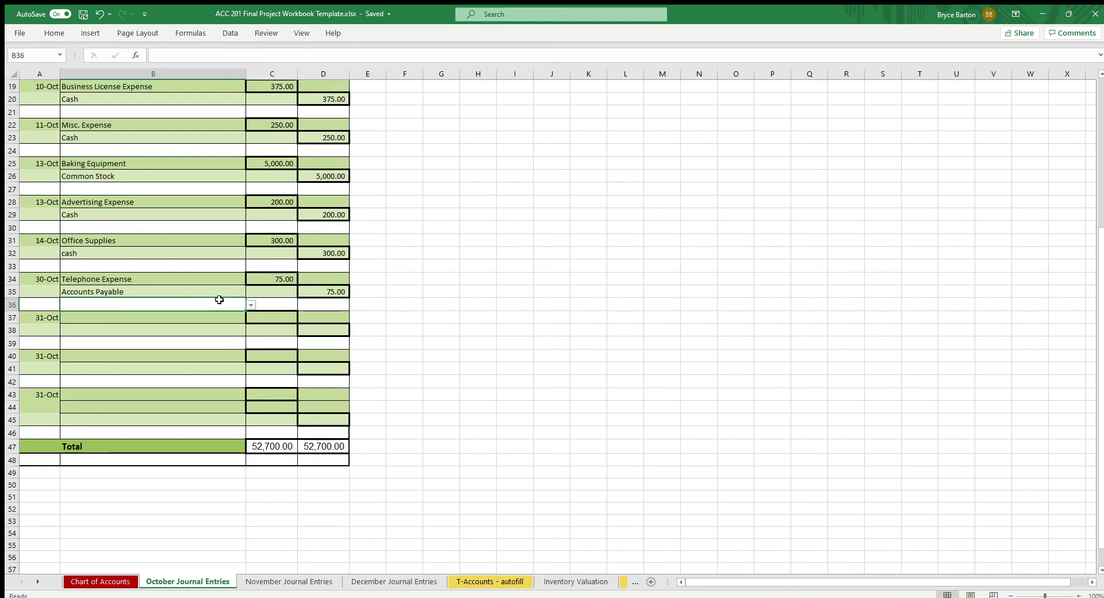
- Enter Prepaid Insurance as the debit account of the first 31-Oct entry with a debit of 1,200
{"action": "left_click", "coordinate": [177, 318]}
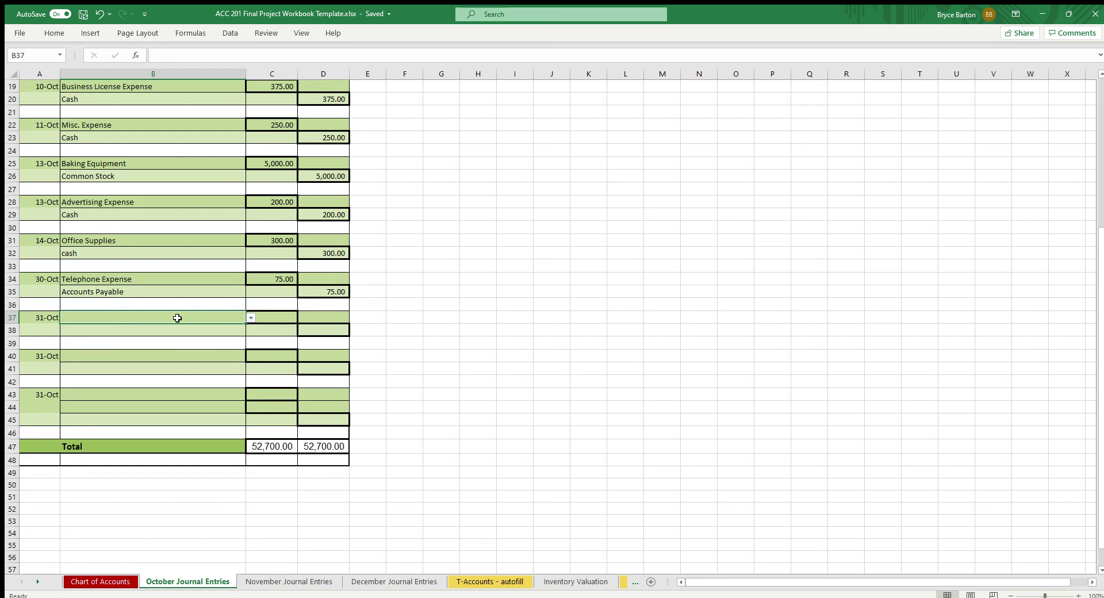
{"action": "type", "text": "Prepa"}
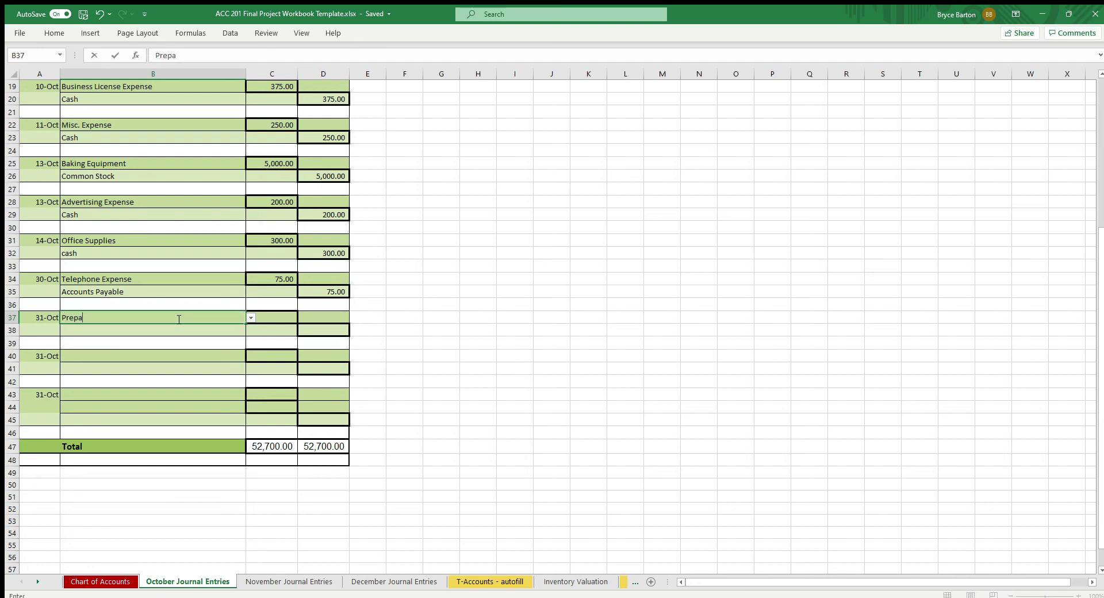
{"action": "type", "text": "id Insurance"}
{"action": "key", "text": "Tab"}
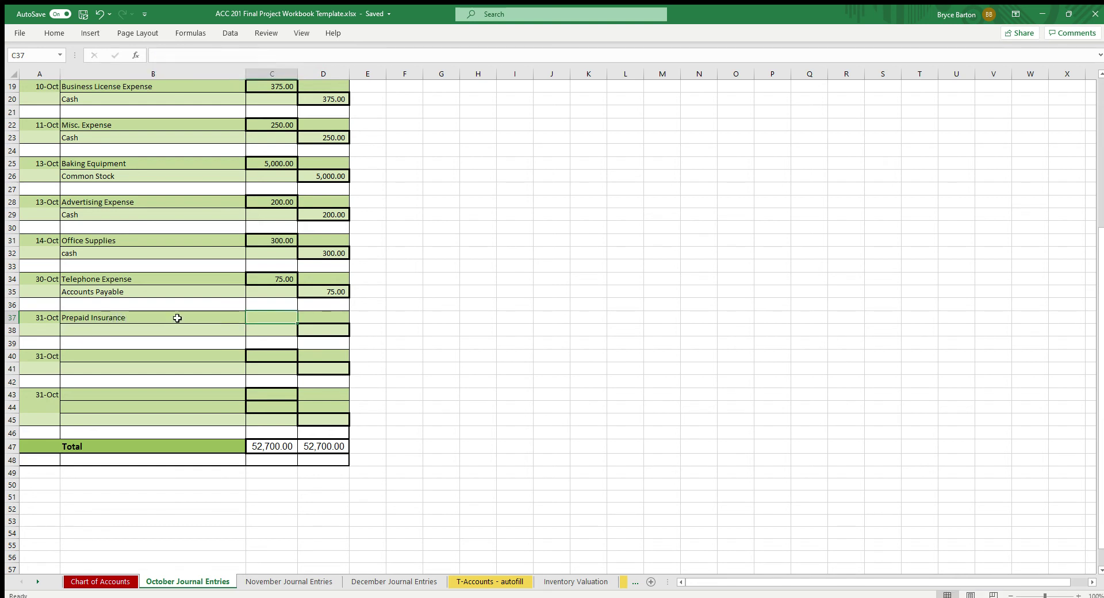
{"action": "type", "text": "12000"}
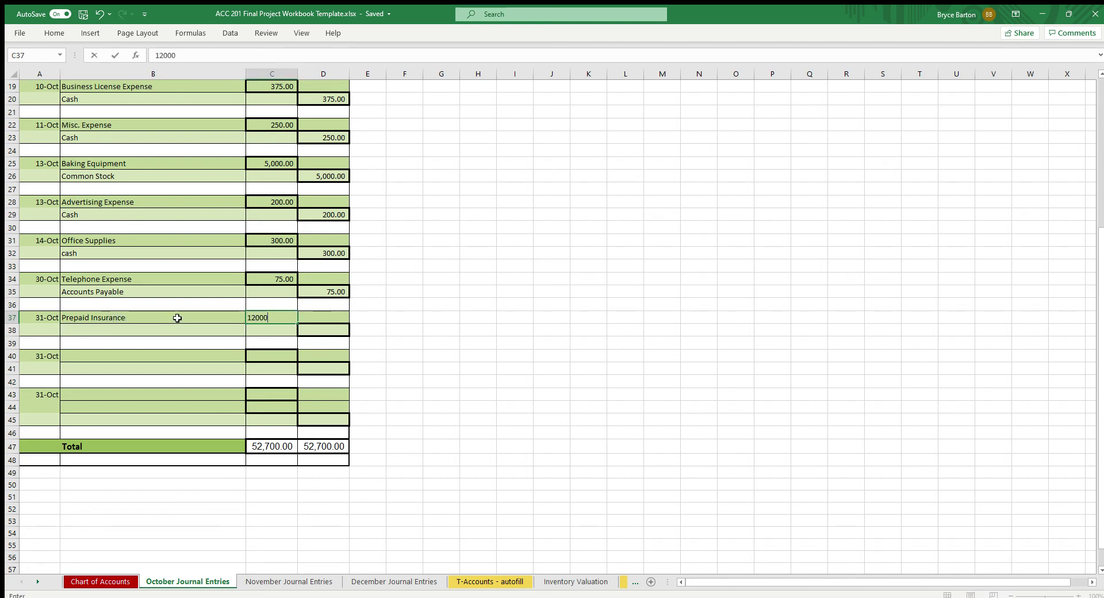
{"action": "key", "text": "Tab"}
{"action": "key", "text": "shift+Tab"}
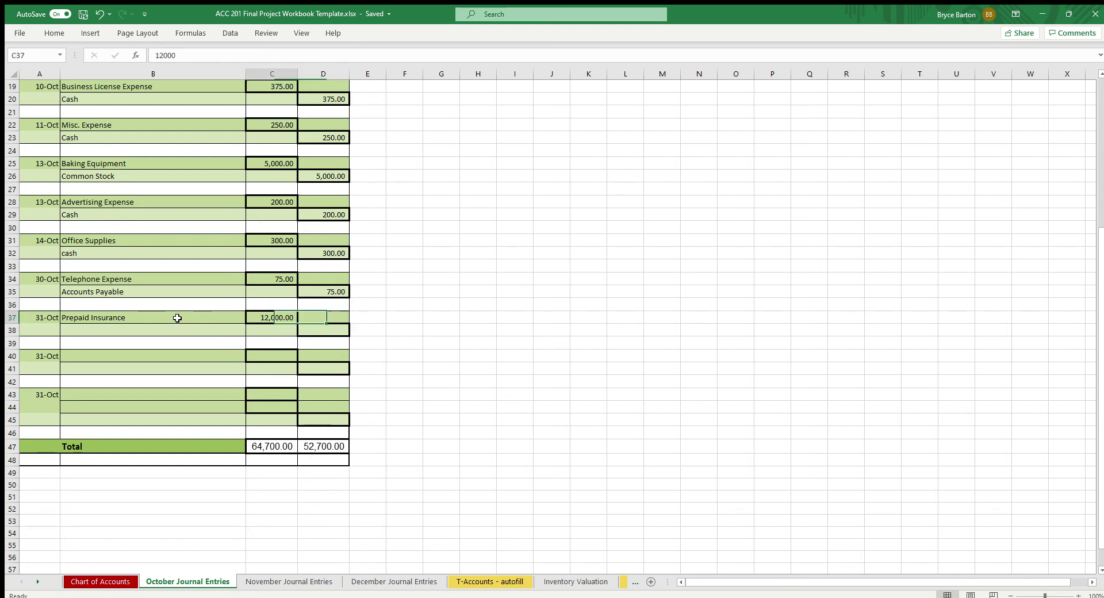
{"action": "type", "text": "1,200"}
{"action": "key", "text": "Return"}
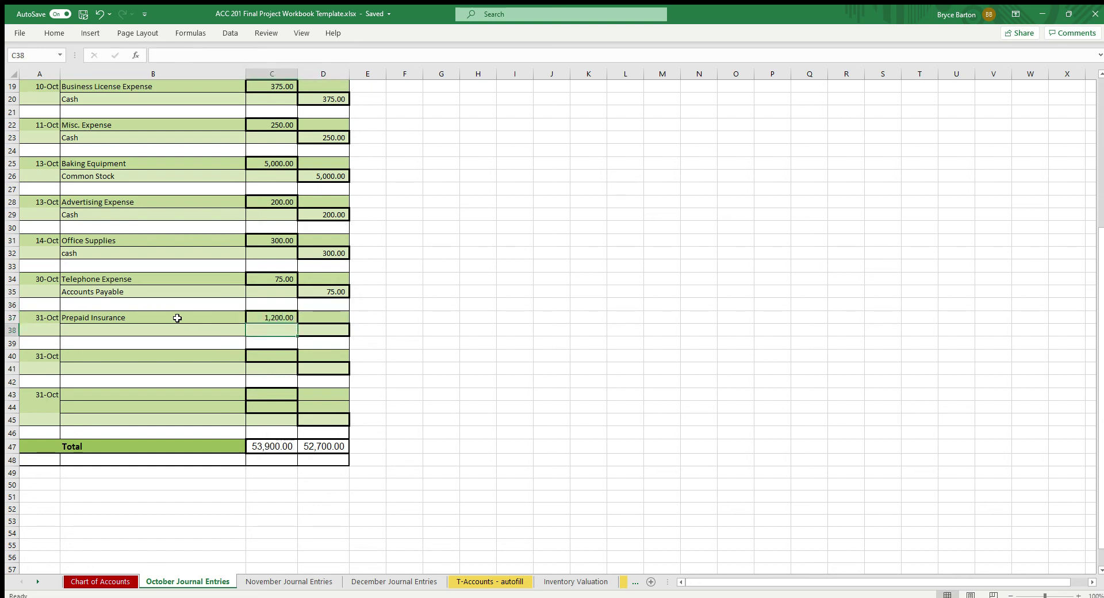
- Enter Cash as the credit account of the first 31-Oct entry and credit it 1200
{"action": "key", "text": "Left"}
{"action": "type", "text": "Cash"}
{"action": "key", "text": "Tab"}
{"action": "key", "text": "Tab"}
{"action": "type", "text": "1200"}
{"action": "key", "text": "Return"}
- Enter Wages Expense as the debit account of the second 31-Oct entry with a debit of 120
{"action": "key", "text": "Down"}
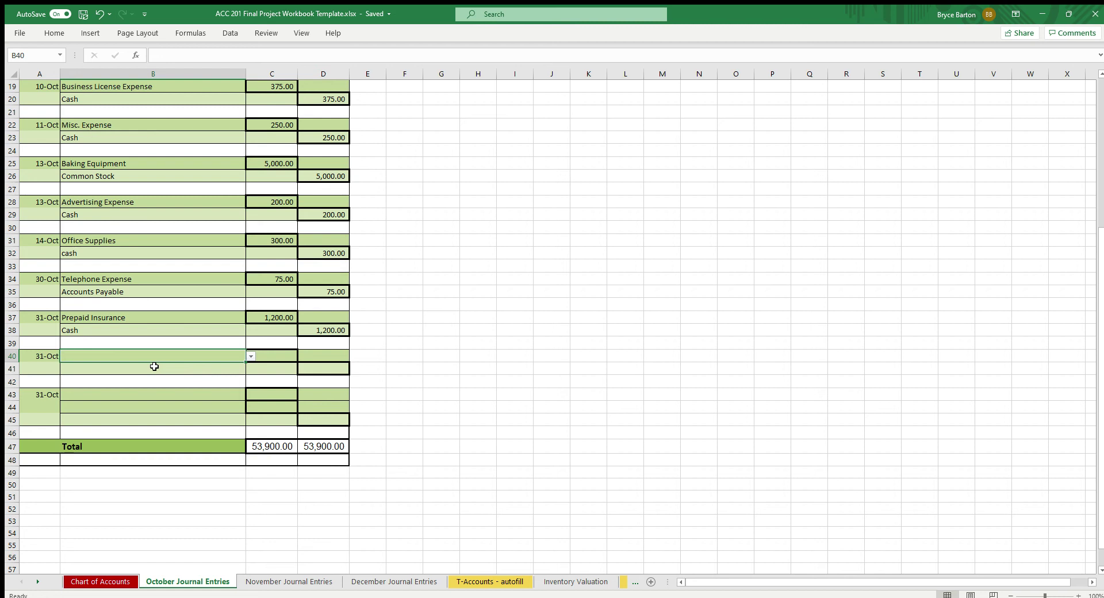
{"action": "type", "text": "Wag"}
{"action": "type", "text": "es"}
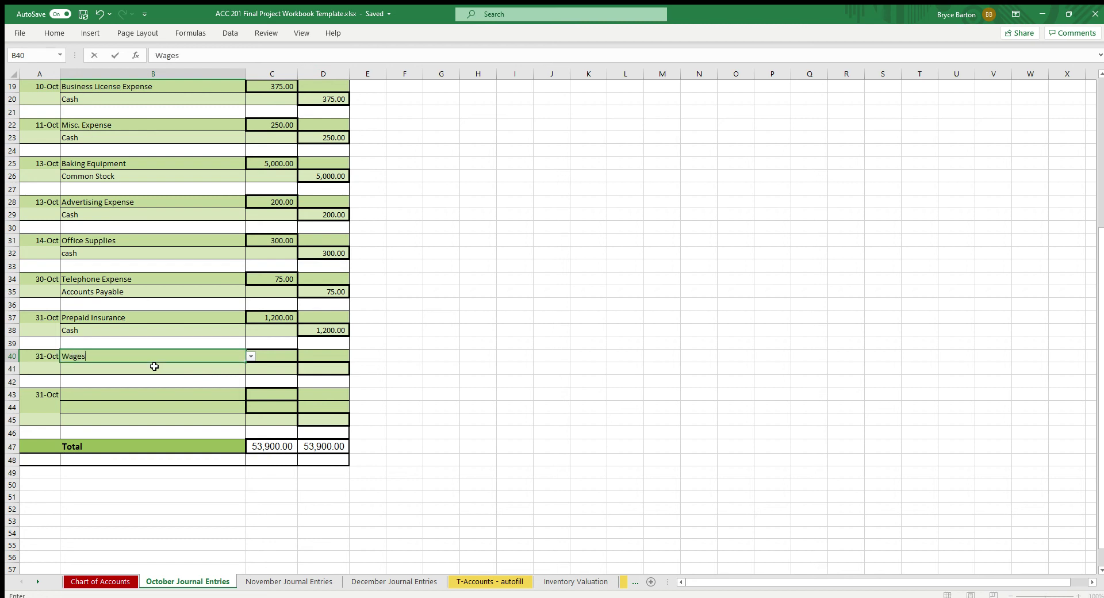
{"action": "type", "text": " Expense"}
{"action": "key", "text": "Tab"}
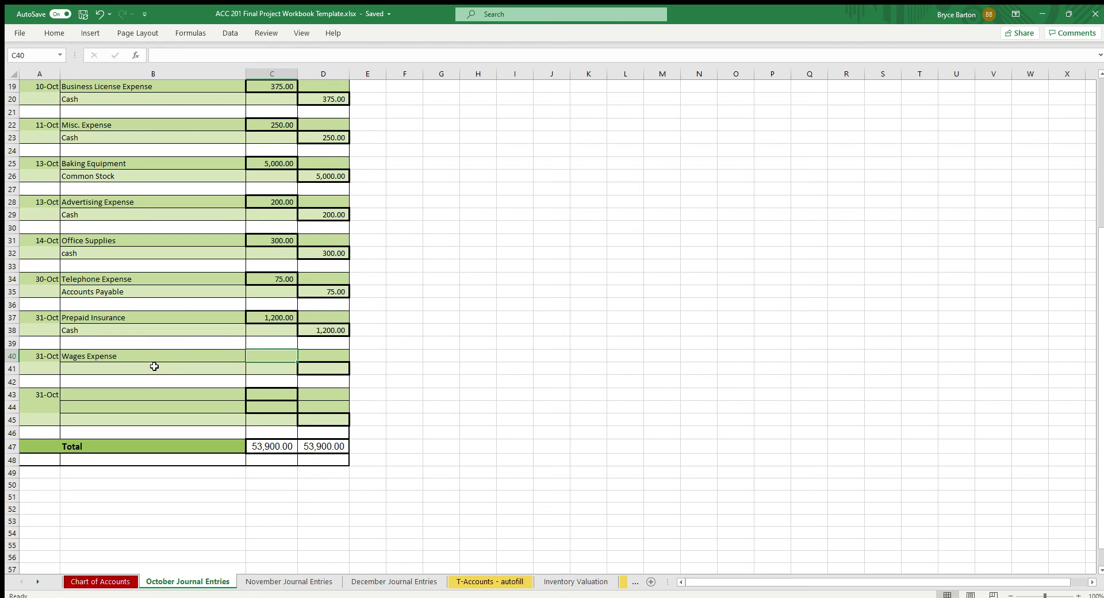
{"action": "type", "text": "120"}
{"action": "key", "text": "Return"}
- Enter Wages Payable as the credit account of the second 31-Oct entry and credit it 120
{"action": "left_click", "coordinate": [154, 366]}
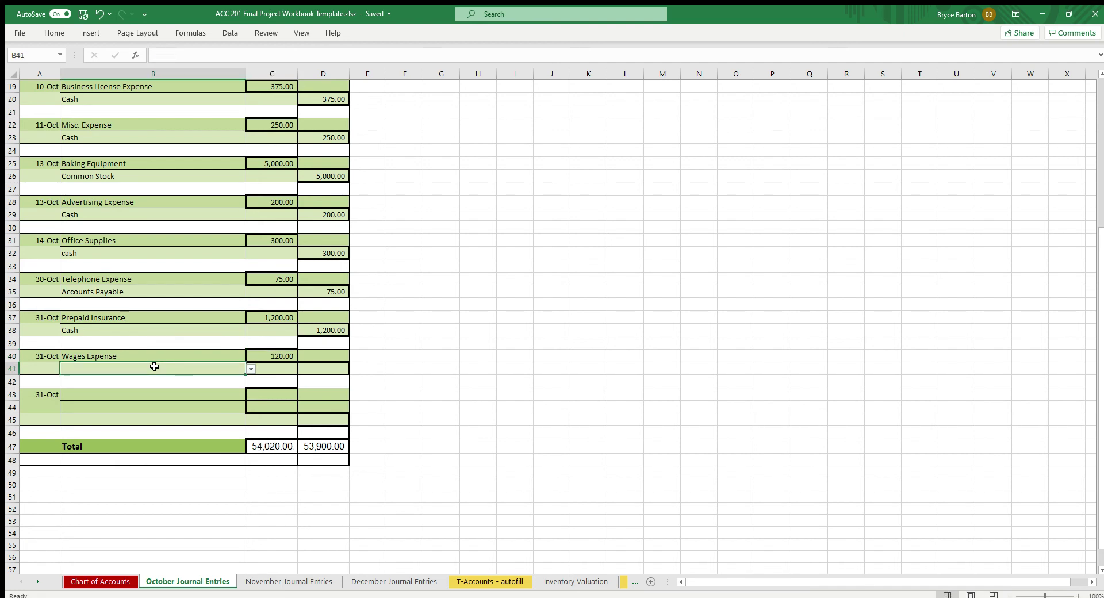
{"action": "type", "text": "W"}
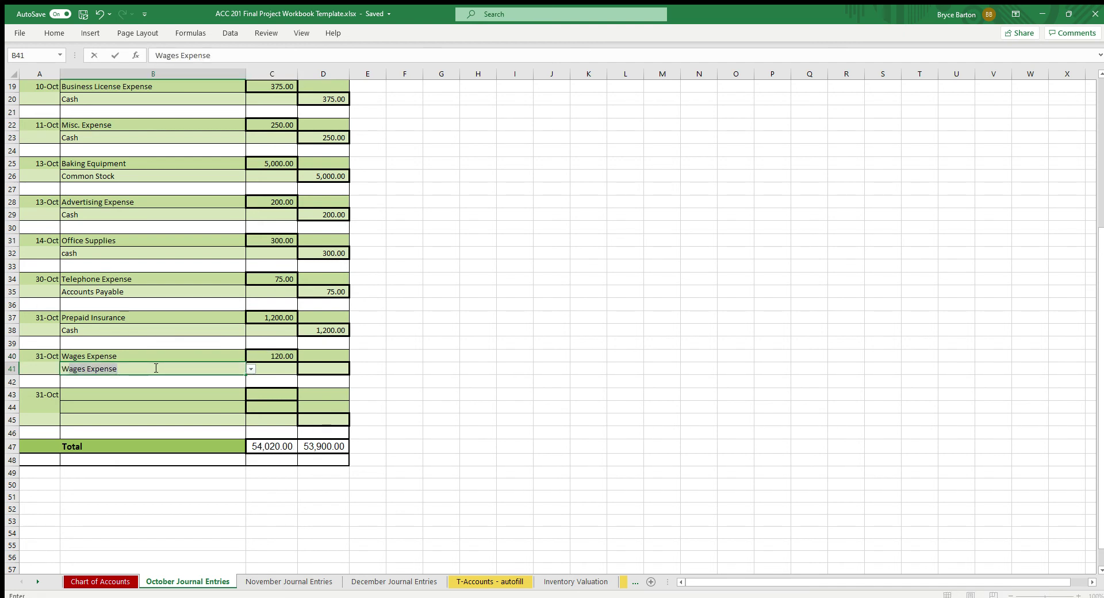
{"action": "type", "text": "ages Payag"}
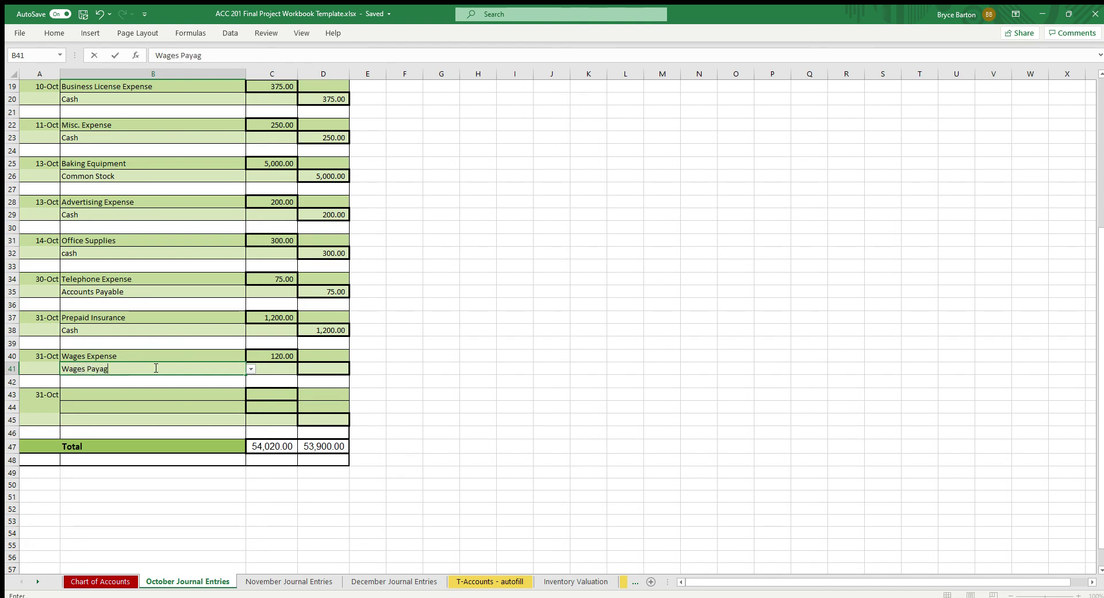
{"action": "type", "text": "le"}
{"action": "key", "text": "BackSpace"}
{"action": "key", "text": "BackSpace"}
{"action": "key", "text": "BackSpace"}
{"action": "type", "text": "ble"}
{"action": "key", "text": "Tab"}
{"action": "key", "text": "Tab"}
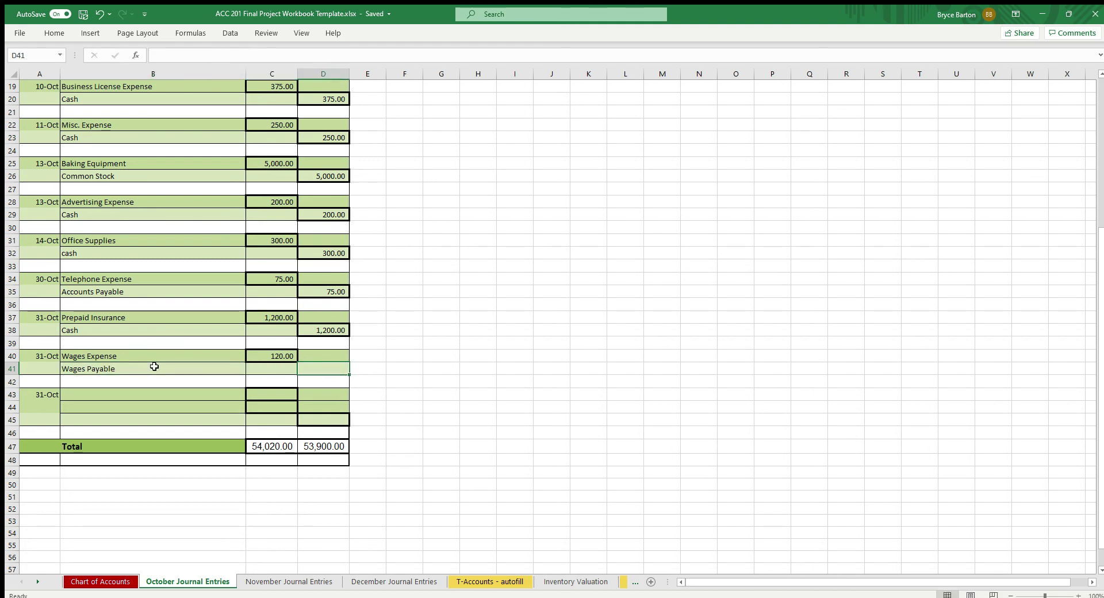
{"action": "type", "text": "120"}
{"action": "key", "text": "Return"}
{"action": "key", "text": "Down"}
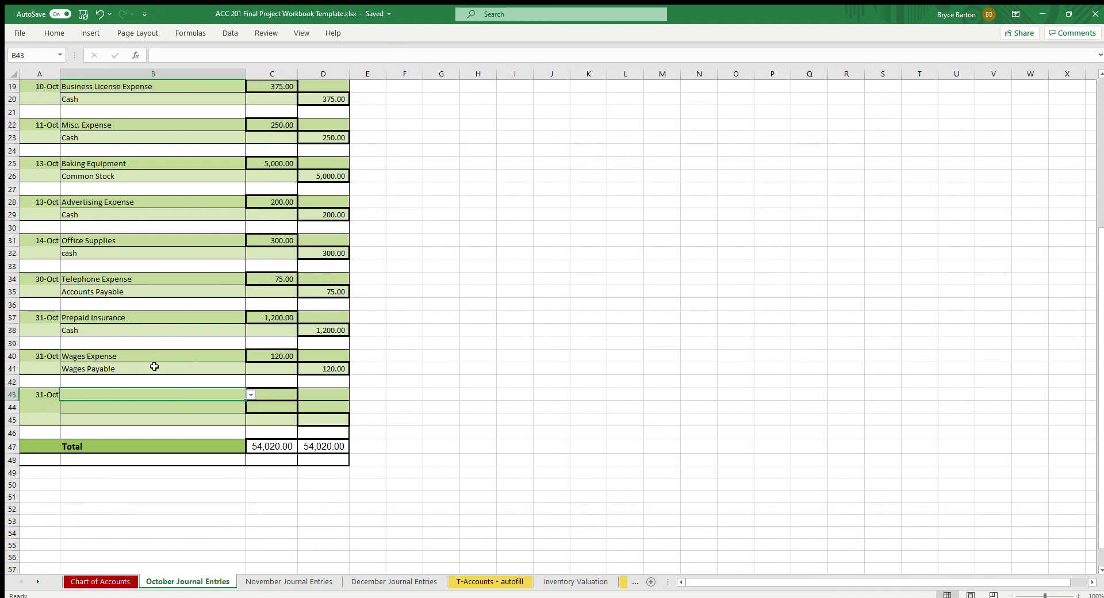
- Enter Bakery Sales on the last line of the final 31-Oct entry with a credit of 15000
{"action": "left_click", "coordinate": [152, 416]}
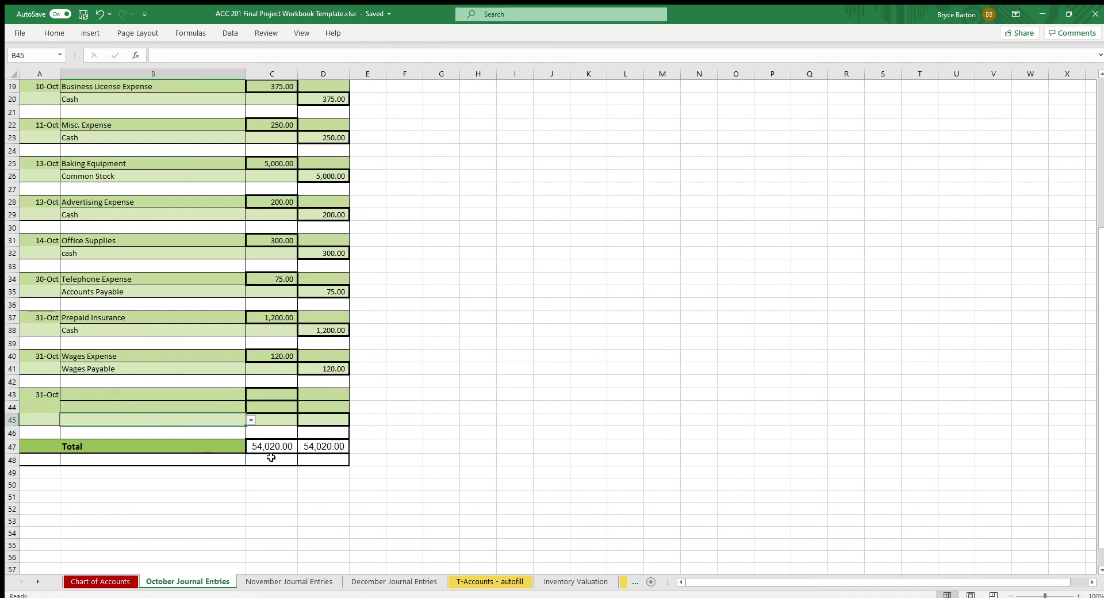
{"action": "type", "text": "B"}
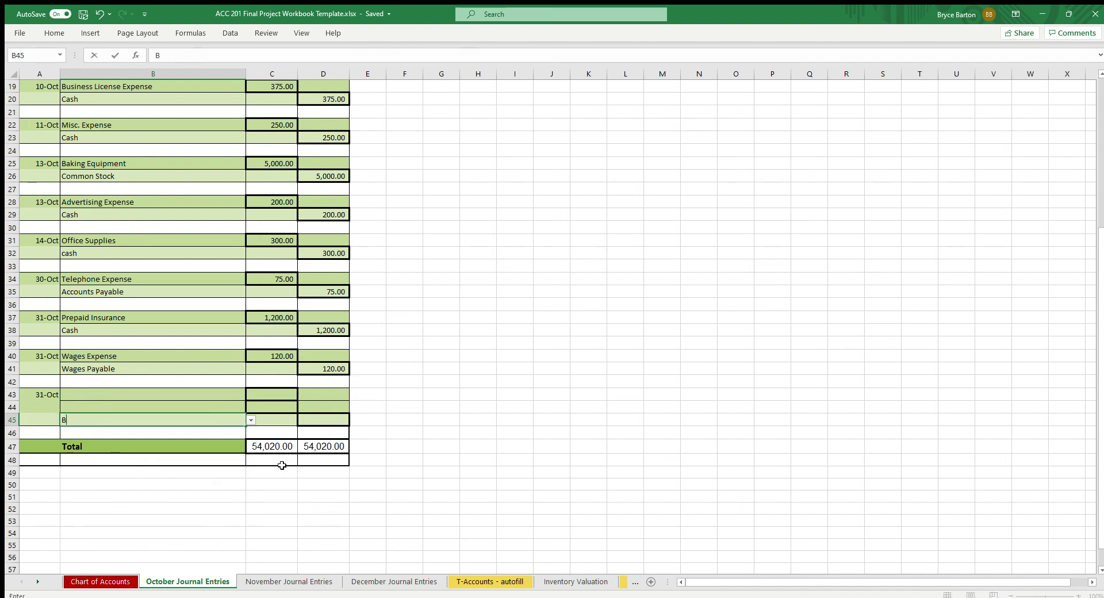
{"action": "type", "text": "akery"}
{"action": "key", "text": "BackSpace"}
{"action": "key", "text": "BackSpace"}
{"action": "type", "text": "Sales"}
{"action": "key", "text": "Tab"}
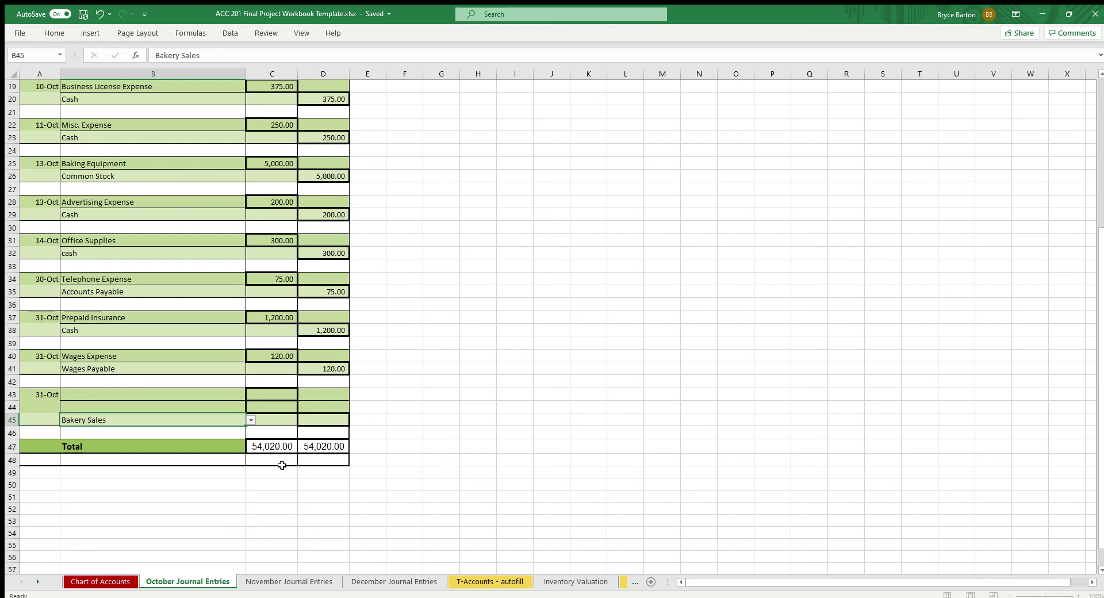
{"action": "key", "text": "Tab"}
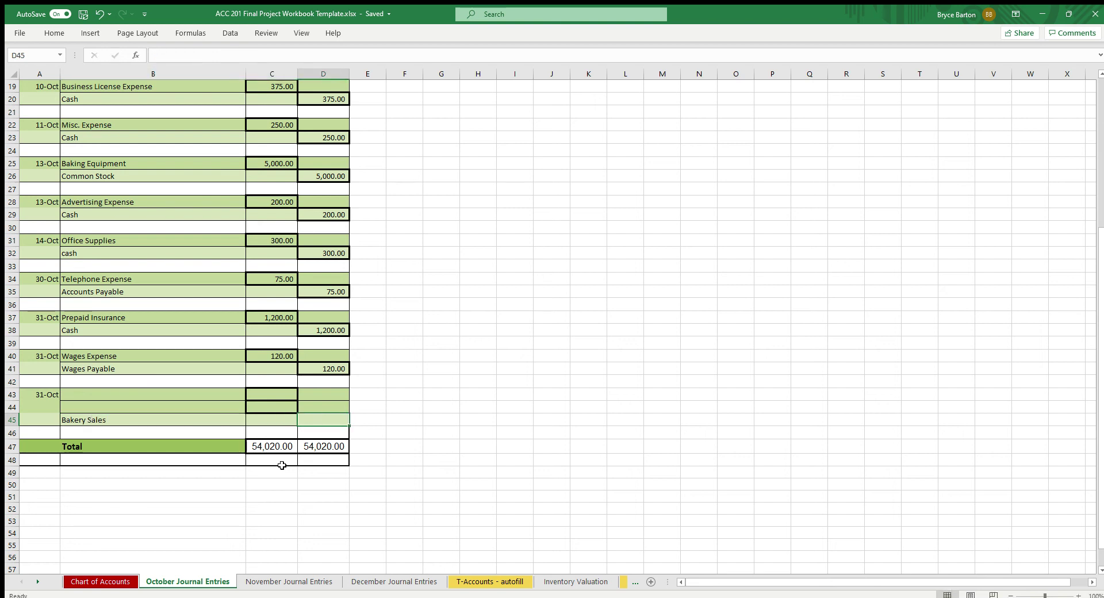
{"action": "type", "text": "15000"}
{"action": "key", "text": "Return"}
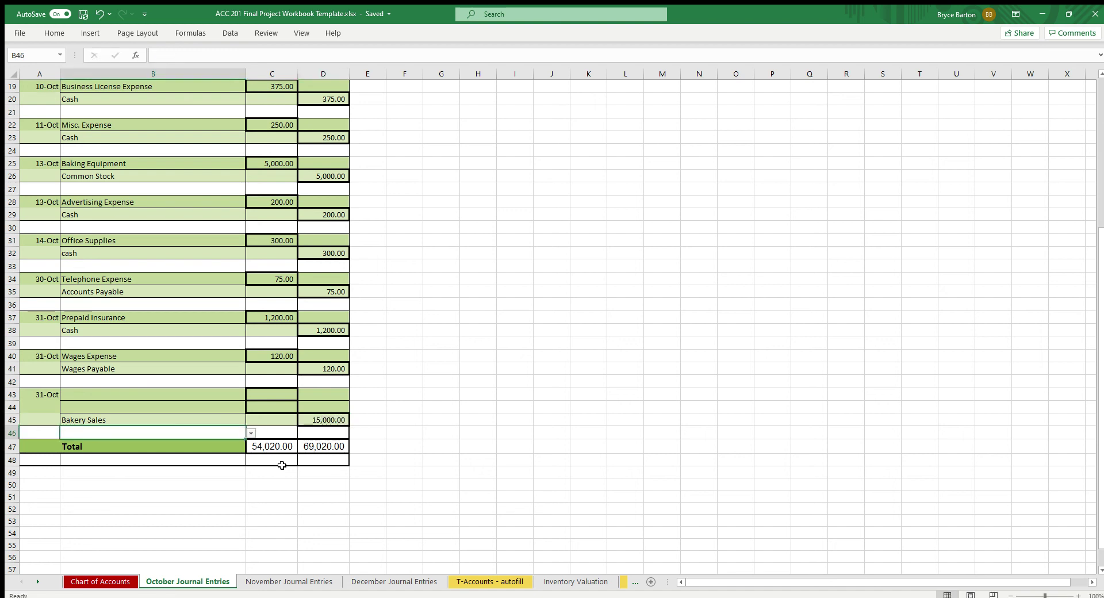
- Enter Accounts Receivable on the second line of the final 31-Oct entry with a debit of 5000
{"action": "left_click", "coordinate": [122, 390]}
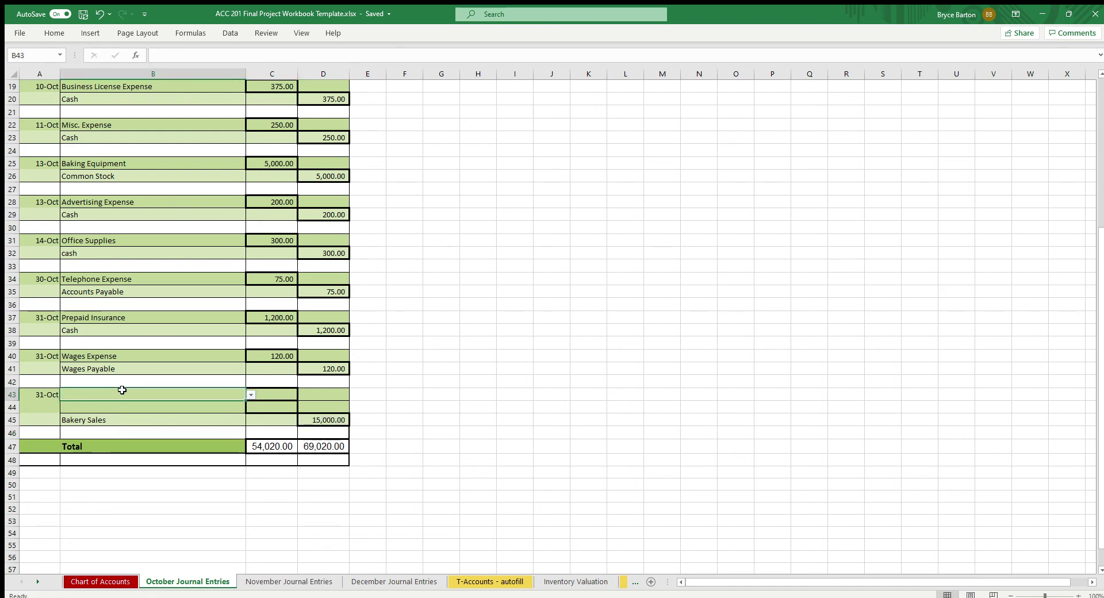
{"action": "key", "text": "Down"}
{"action": "type", "text": "Accounts"}
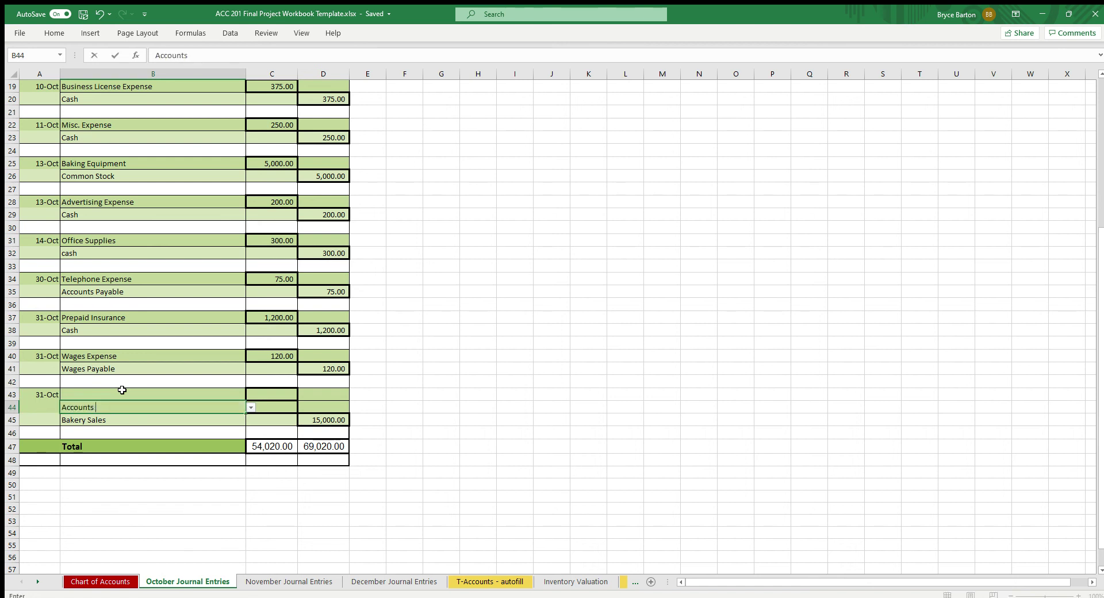
{"action": "type", "text": " Receivable"}
{"action": "left_click", "coordinate": [274, 414]}
{"action": "type", "text": "5000"}
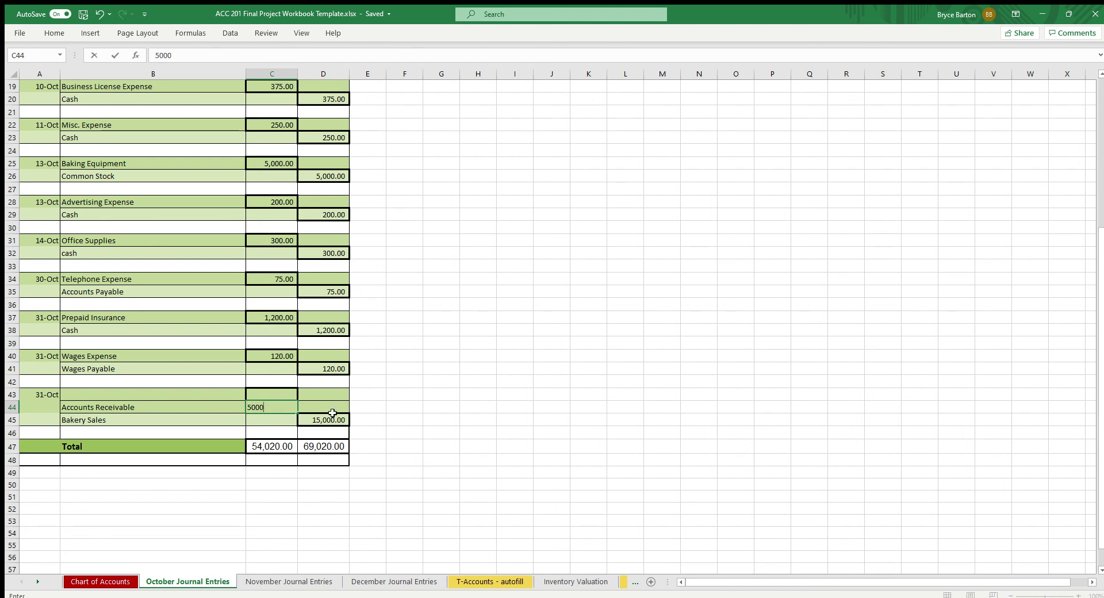
{"action": "left_click", "coordinate": [333, 416]}
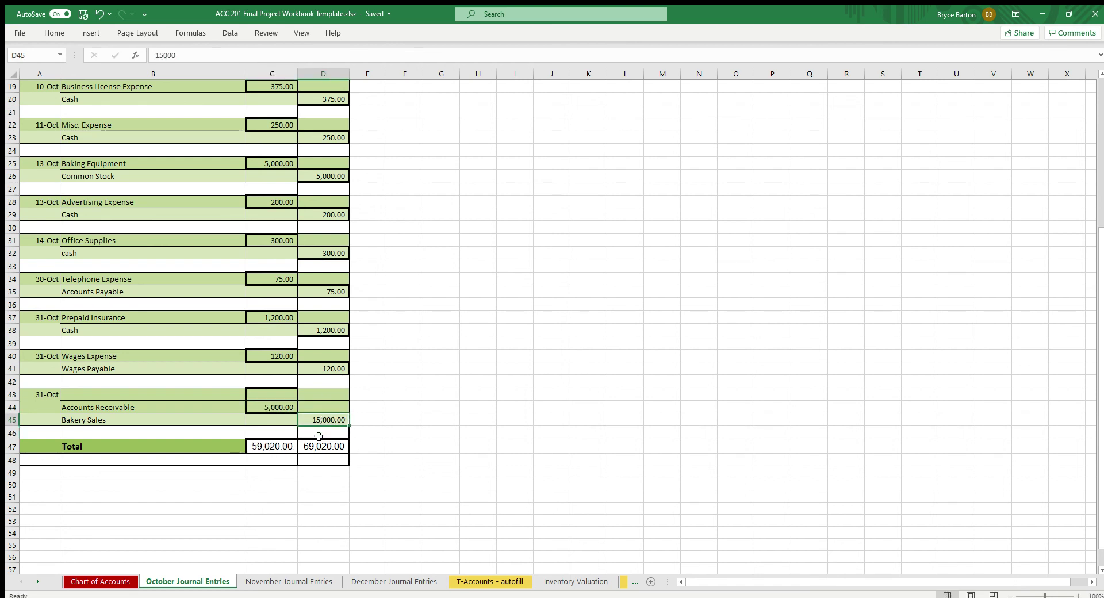
- Enter Cash on the first line of the final 31-Oct entry with a debit of 10,000
{"action": "left_click", "coordinate": [261, 393]}
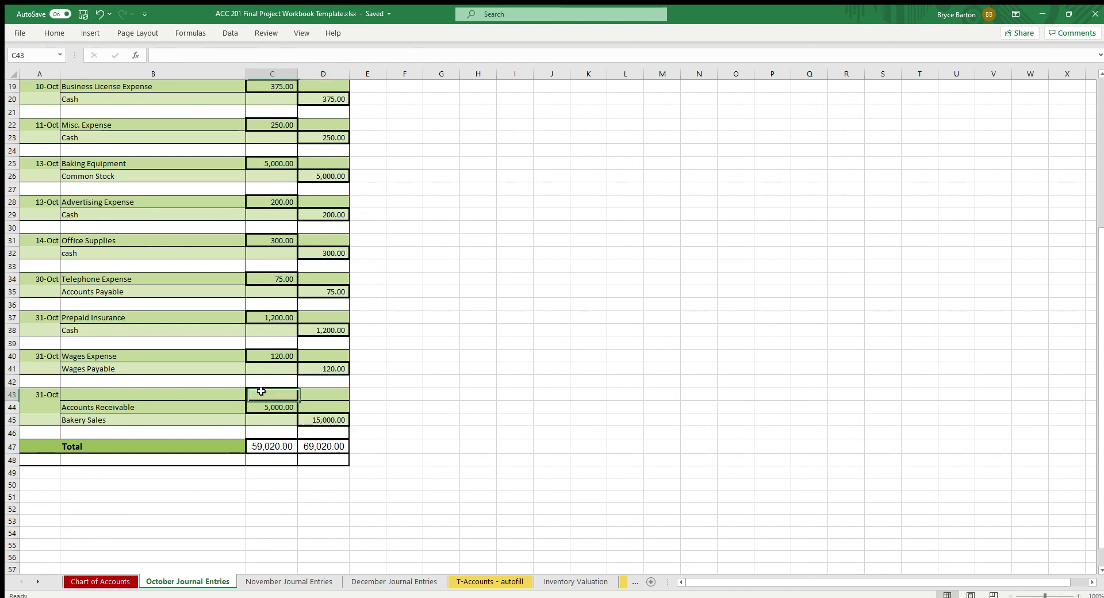
{"action": "left_click", "coordinate": [190, 394]}
{"action": "type", "text": "Cash"}
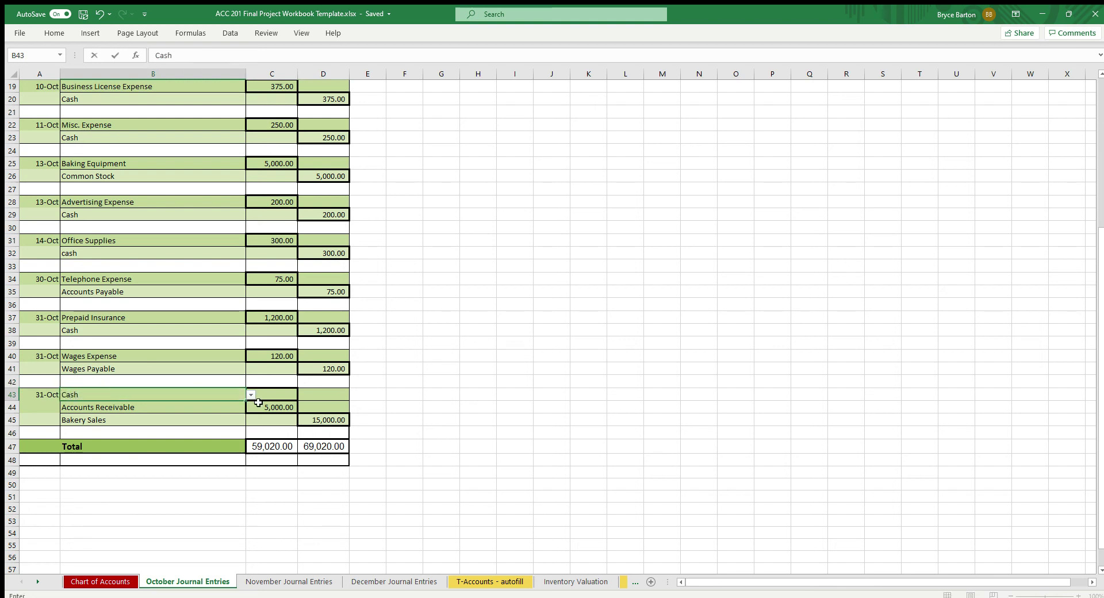
{"action": "key", "text": "Tab"}
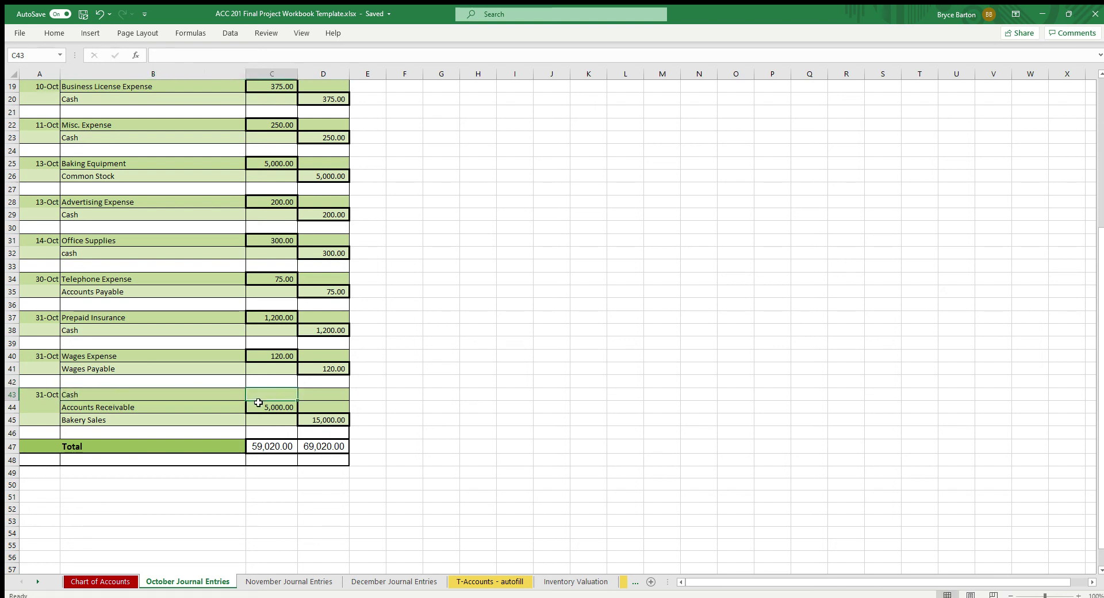
{"action": "type", "text": "10"}
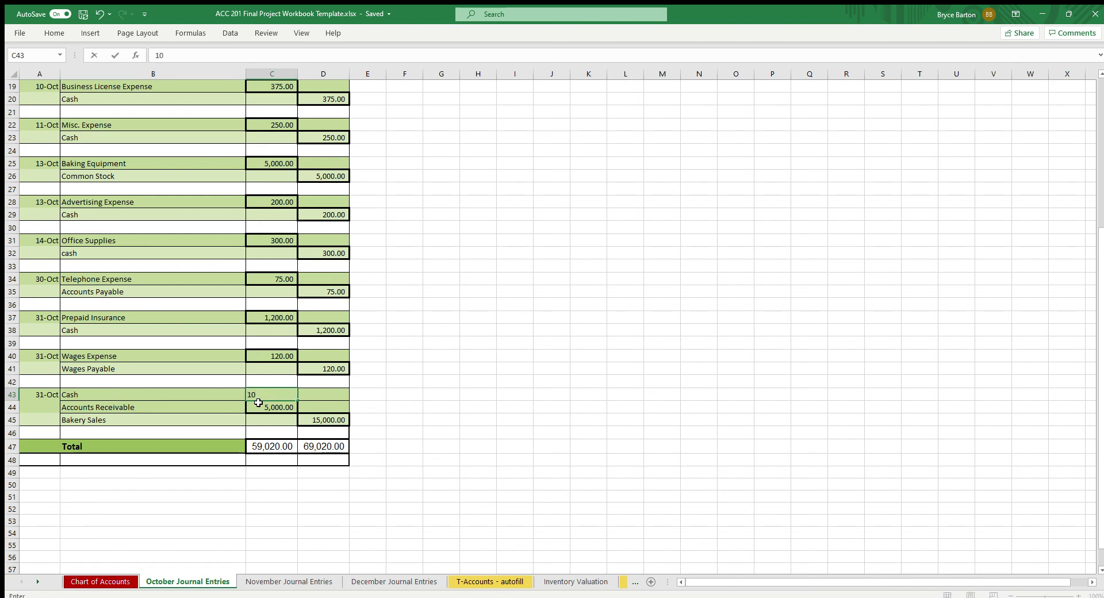
{"action": "type", "text": ",000"}
{"action": "key", "text": "Return"}
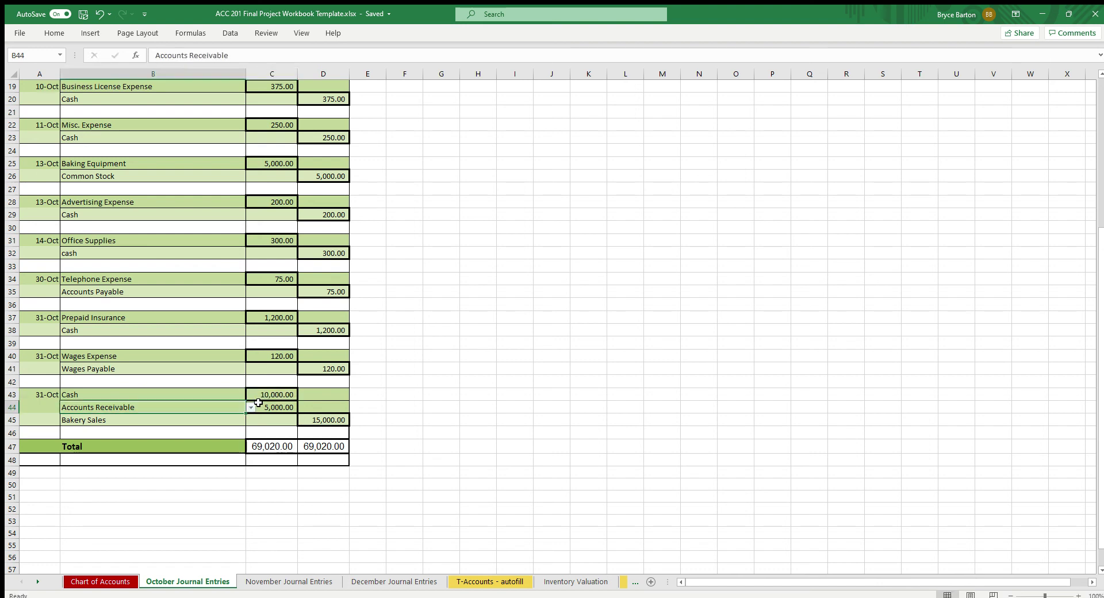
- Compare the October debit and credit totals and look over the completed October journal entries
{"action": "left_click", "coordinate": [282, 441]}
{"action": "left_click_drag", "start_coordinate": [290, 446], "coordinate": [334, 446]}
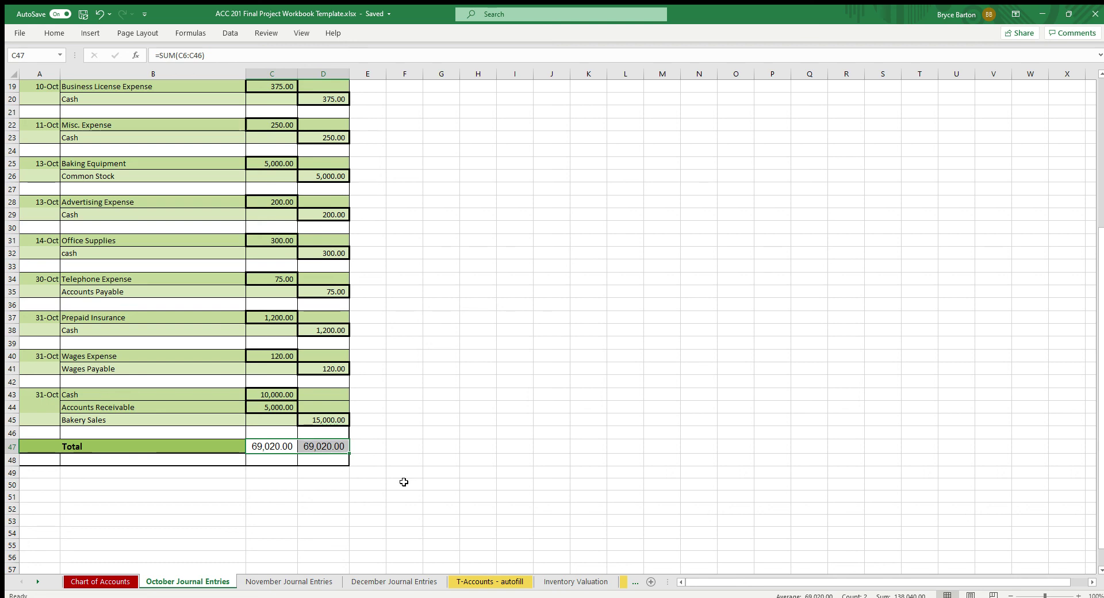
{"action": "scroll", "coordinate": [463, 494], "scroll_direction": "up", "scroll_amount": 6}
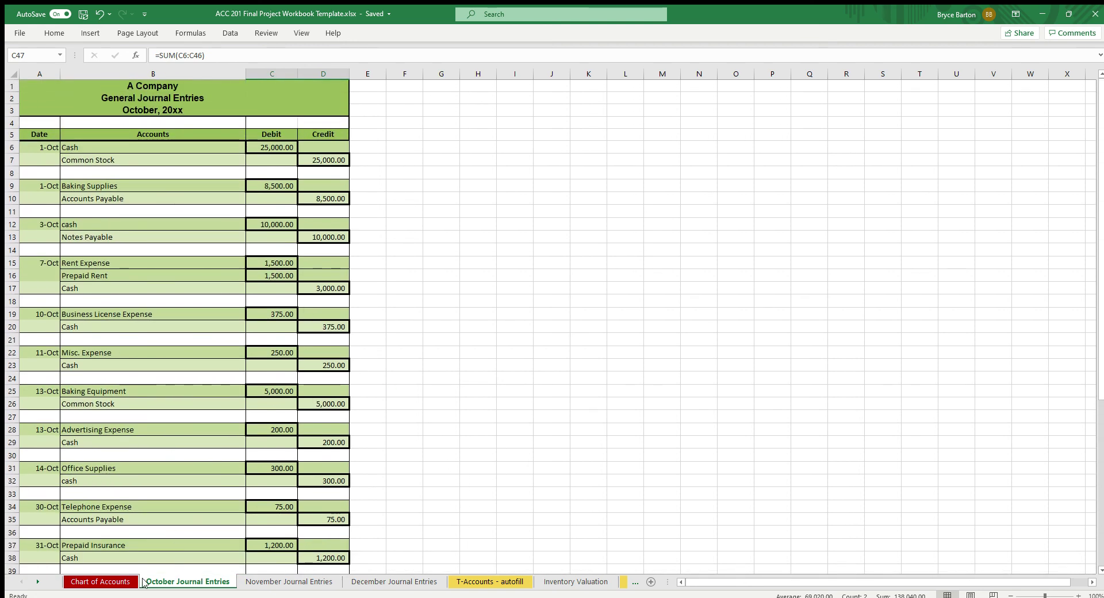
{"action": "scroll", "coordinate": [354, 549], "scroll_direction": "down", "scroll_amount": 4}
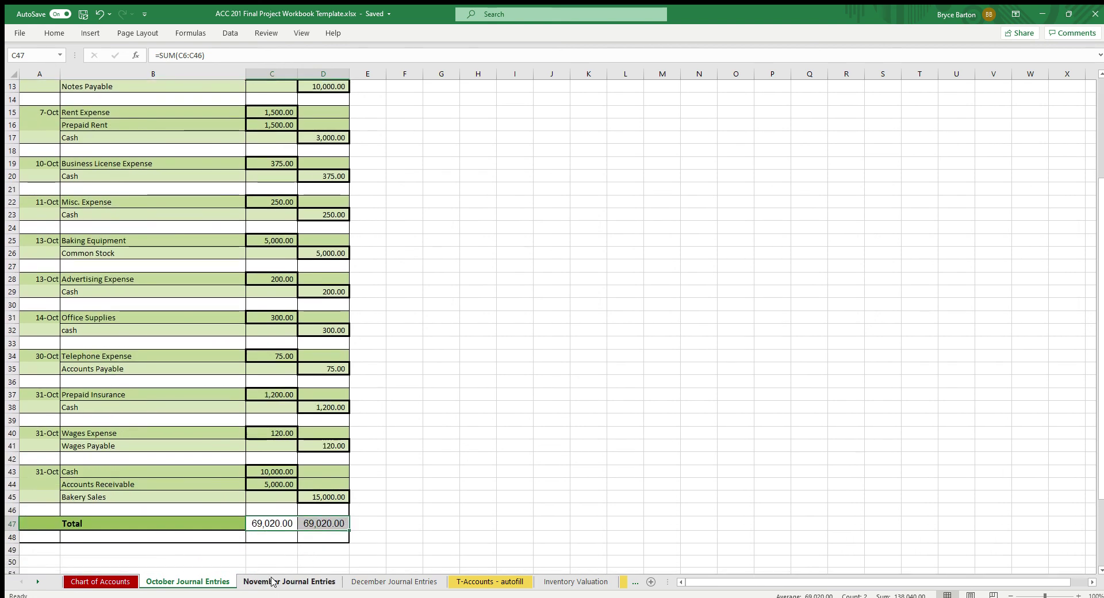
- Review the November Journal Entries sheet from its heading down to the total row
{"action": "left_click", "coordinate": [289, 582]}
{"action": "scroll", "coordinate": [125, 301], "scroll_direction": "up", "scroll_amount": 8}
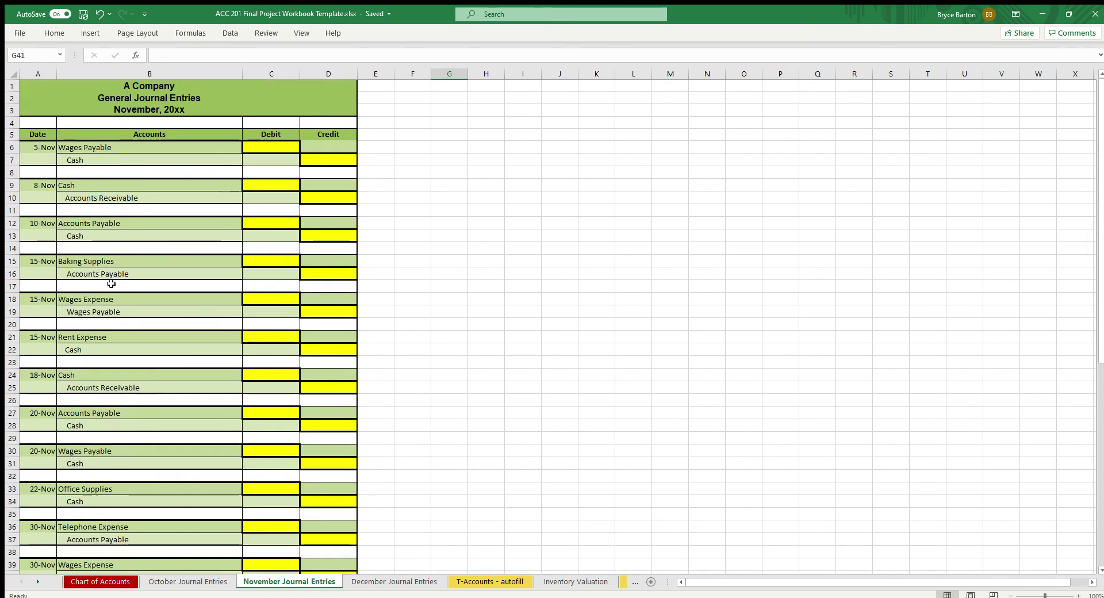
{"action": "scroll", "coordinate": [144, 241], "scroll_direction": "down", "scroll_amount": 4}
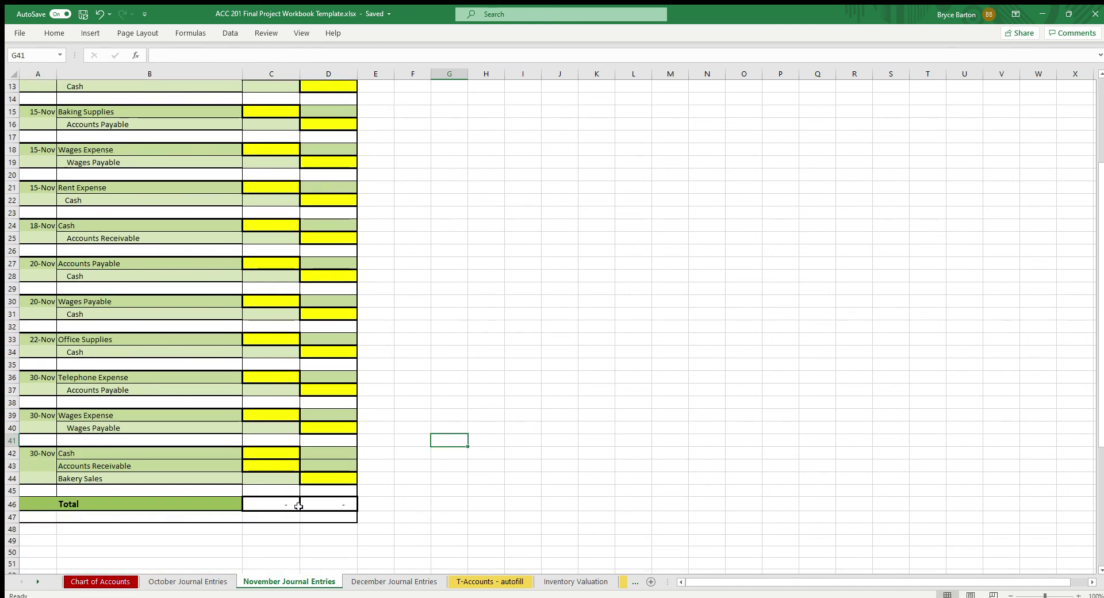
{"action": "left_click", "coordinate": [353, 479]}
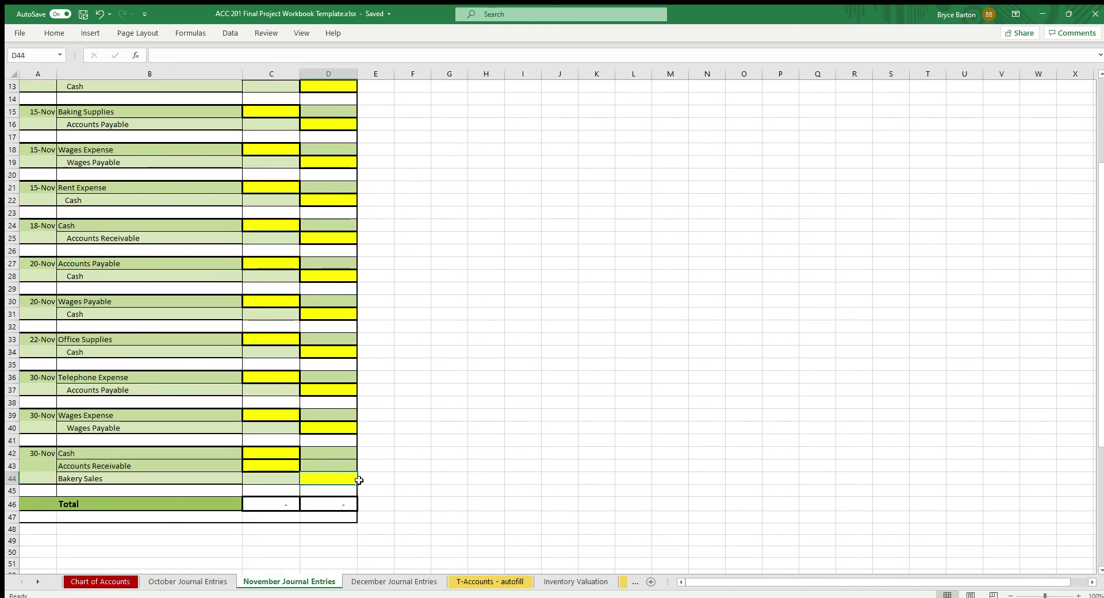
- Examine the December Journal Entries sheet, checking the account, debit and credit cells of every dated entry down to the total row
{"action": "left_click", "coordinate": [389, 581]}
{"action": "left_click", "coordinate": [443, 526]}
{"action": "scroll", "coordinate": [374, 477], "scroll_direction": "up", "scroll_amount": 4}
{"action": "scroll", "coordinate": [96, 152], "scroll_direction": "up", "scroll_amount": 6}
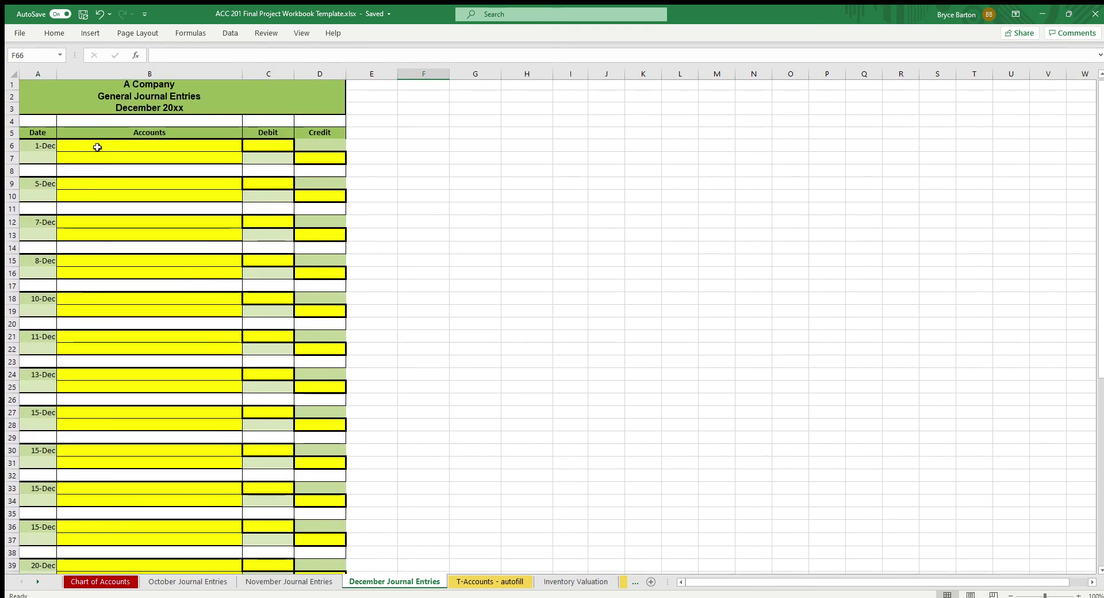
{"action": "left_click", "coordinate": [96, 147]}
{"action": "left_click", "coordinate": [277, 155]}
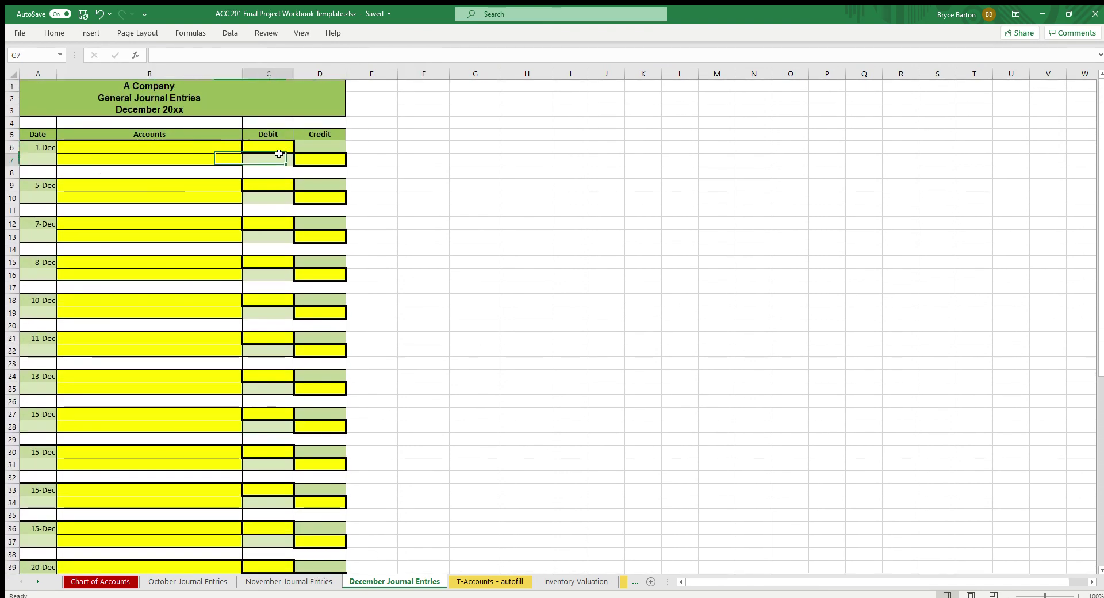
{"action": "left_click", "coordinate": [323, 163]}
{"action": "scroll", "coordinate": [603, 465], "scroll_direction": "down", "scroll_amount": 6}
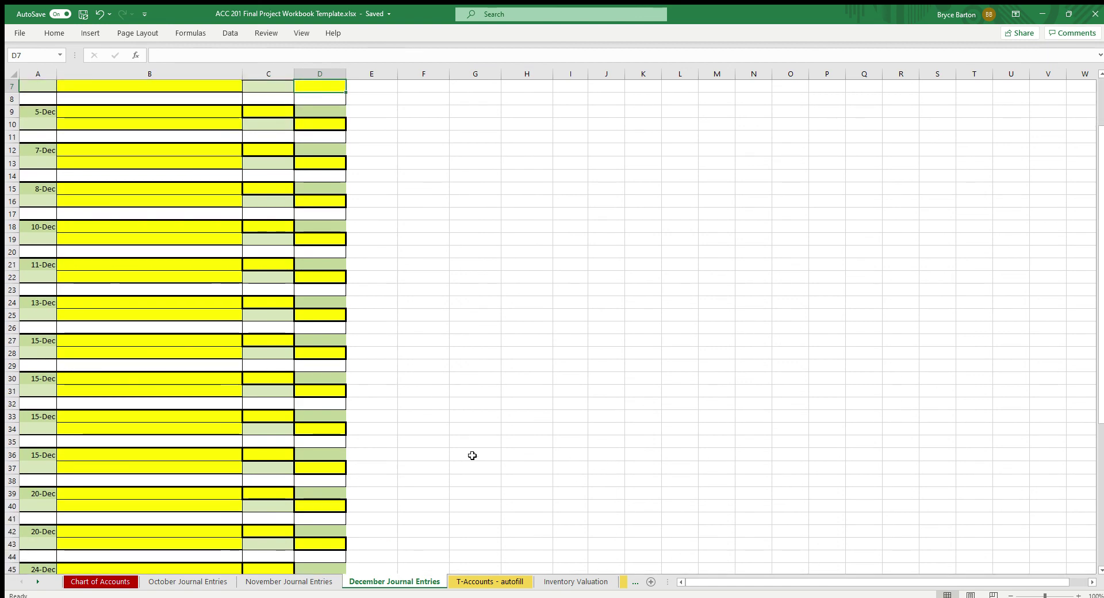
{"action": "scroll", "coordinate": [477, 451], "scroll_direction": "down", "scroll_amount": 2}
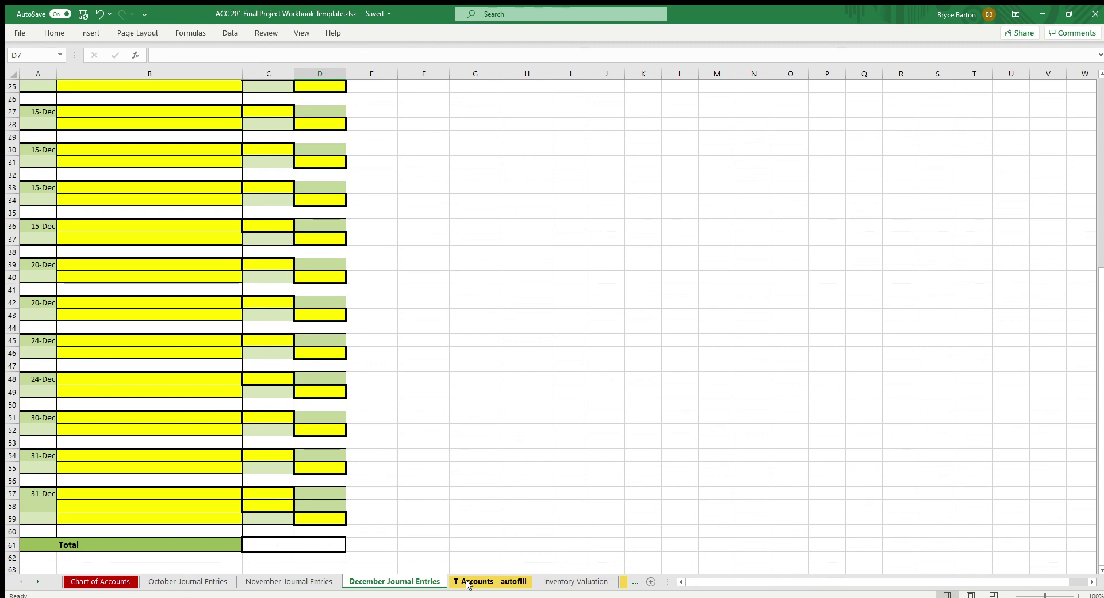
- Show the T-Accounts - autofill sheet to examine the amounts posted from the journals, checking back once with December Journal Entries
{"action": "left_click", "coordinate": [490, 581]}
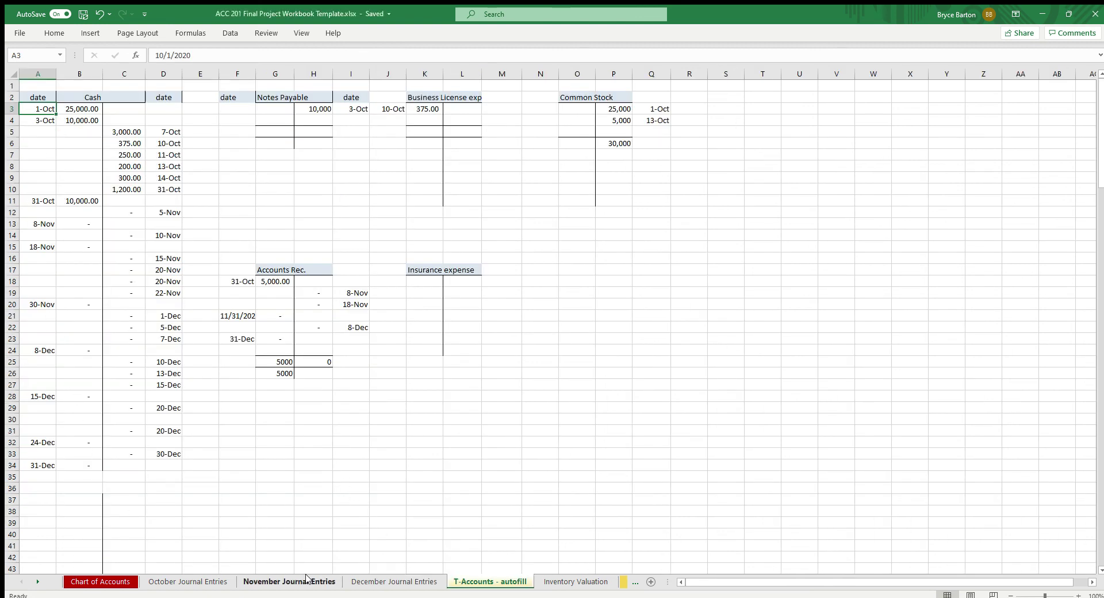
{"action": "left_click", "coordinate": [366, 581]}
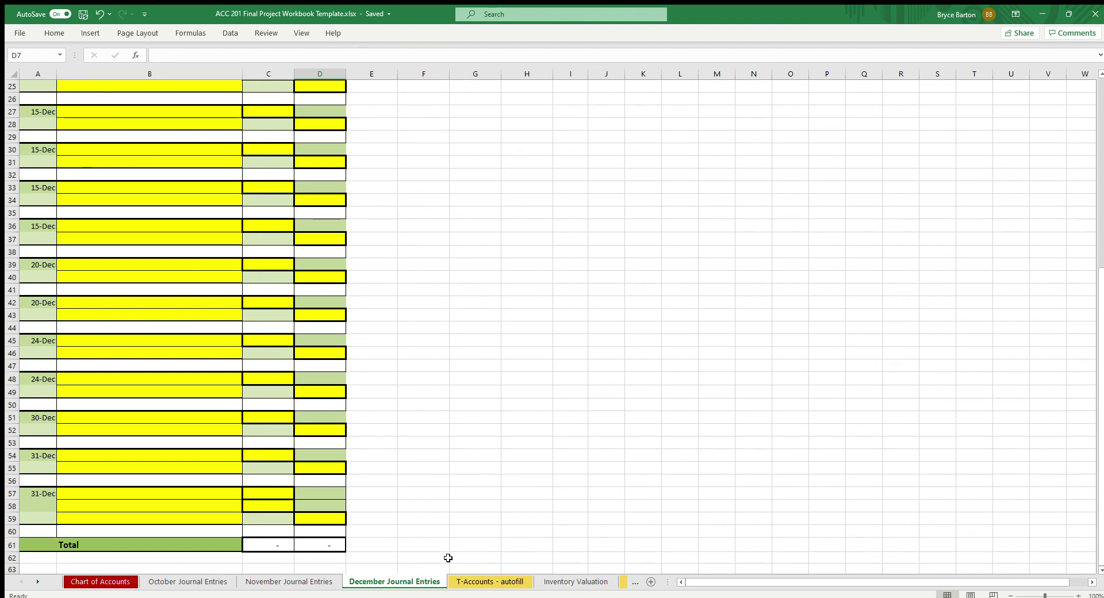
{"action": "left_click", "coordinate": [490, 582]}
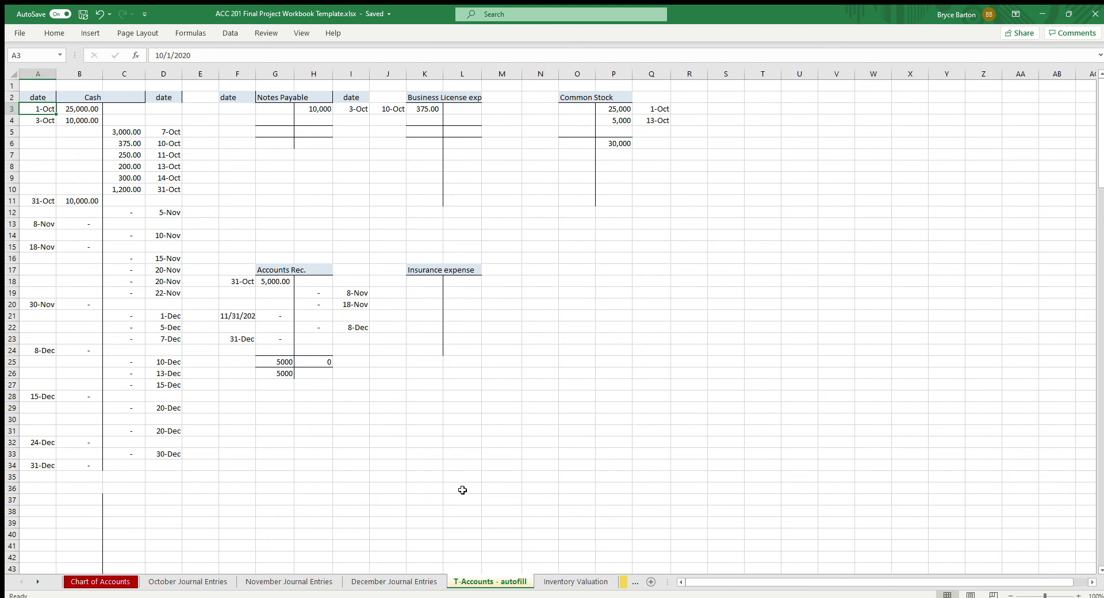
- Check the source of the 5-Nov credit in the Cash T-account, and show the Inventory Valuation sheet to examine its purchases and sales entries
{"action": "left_click", "coordinate": [418, 474]}
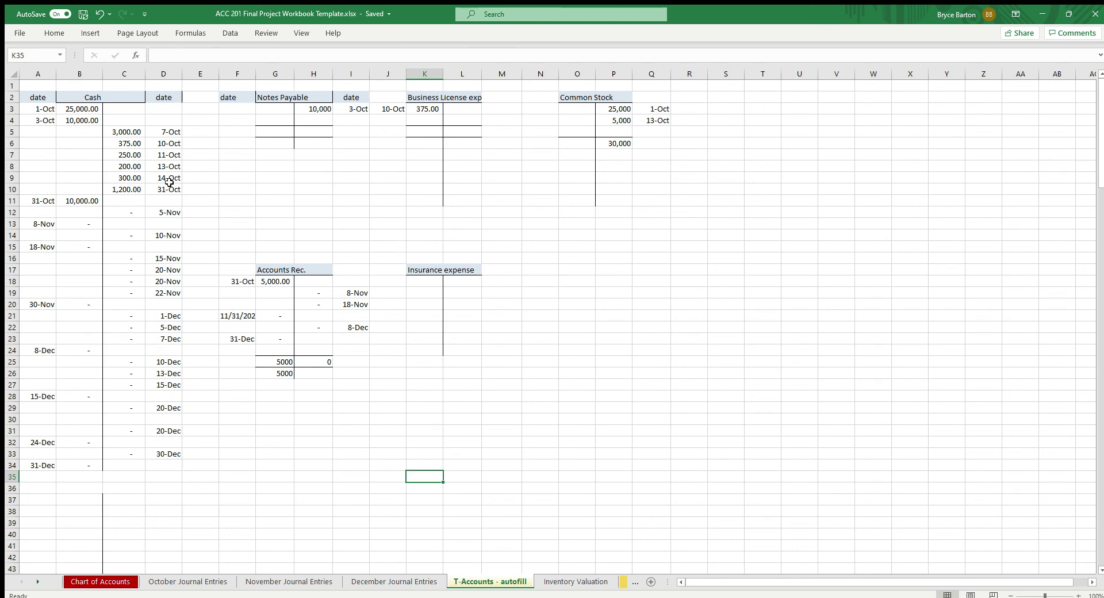
{"action": "left_click", "coordinate": [129, 208]}
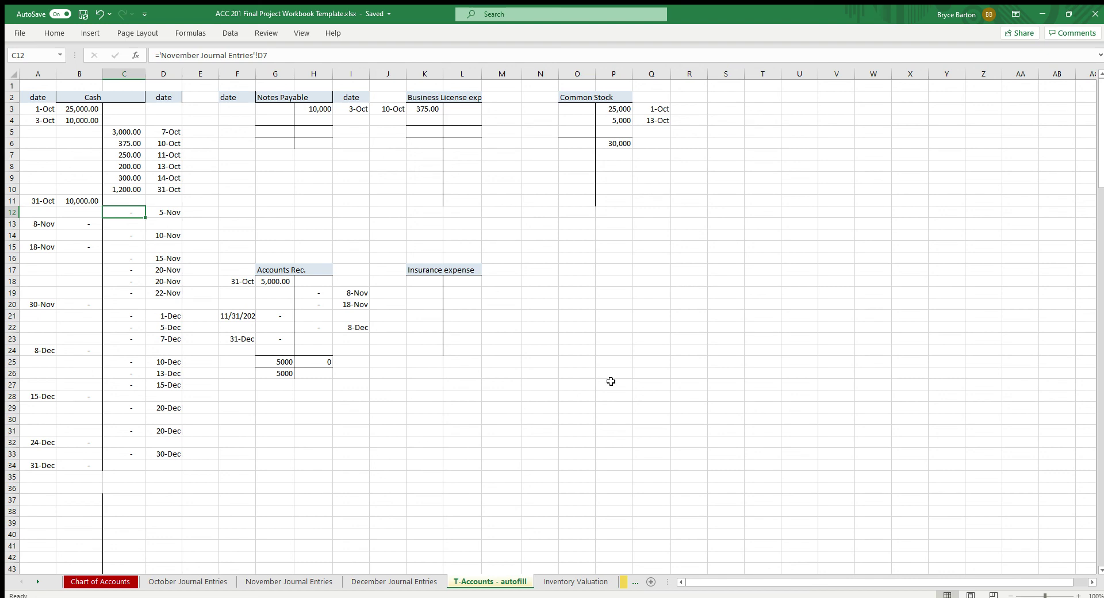
{"action": "left_click", "coordinate": [562, 582]}
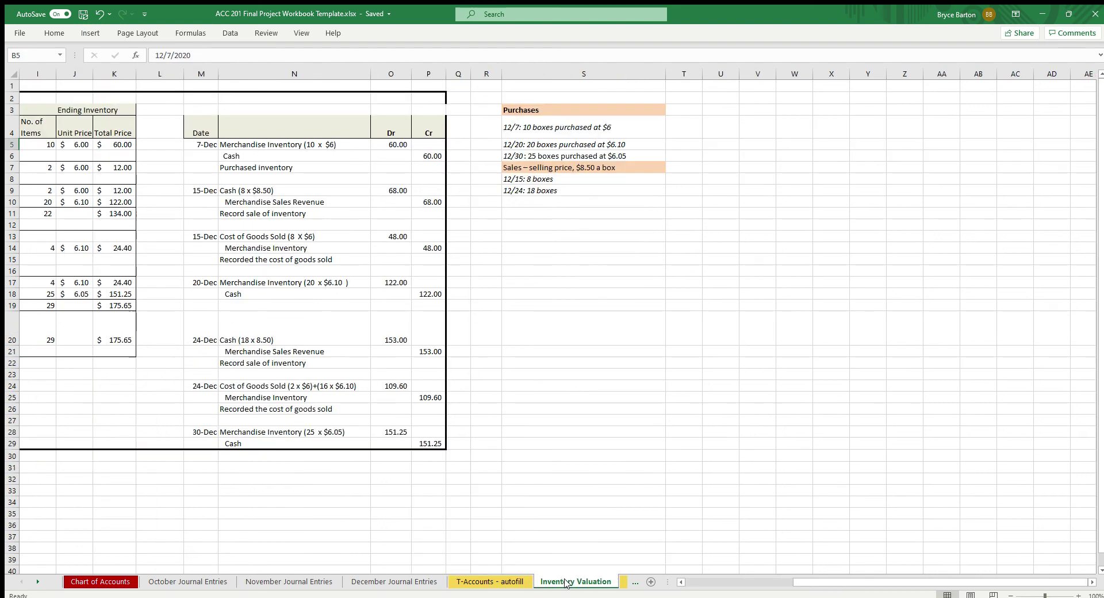
- Review the unadjusted and adjusted balances on the trial balance sheet, and return to the October Journal Entries totals
{"action": "left_click", "coordinate": [619, 581]}
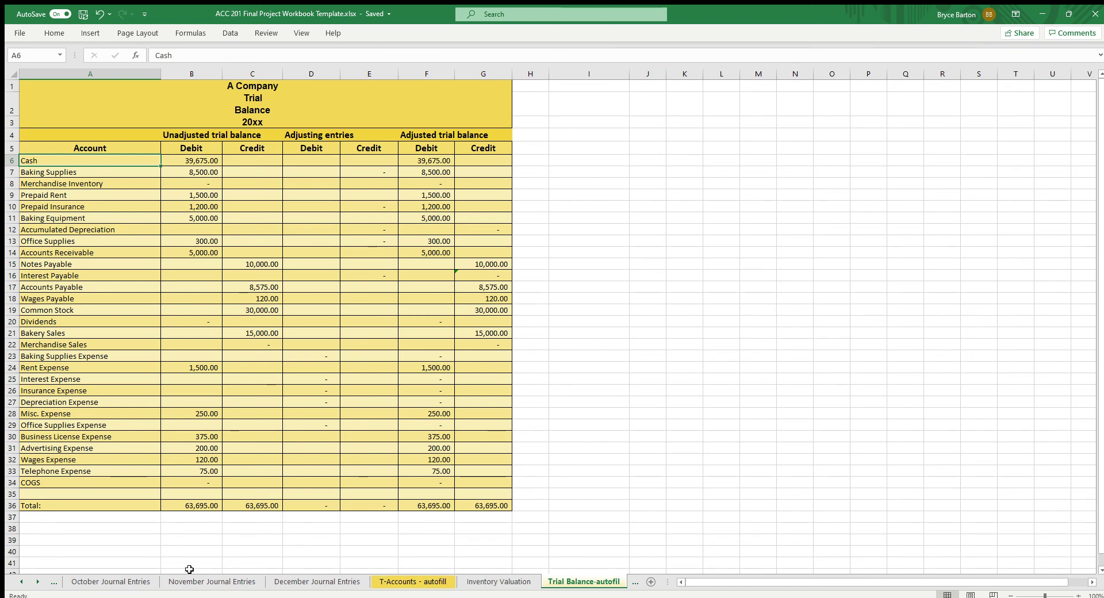
{"action": "left_click", "coordinate": [17, 582]}
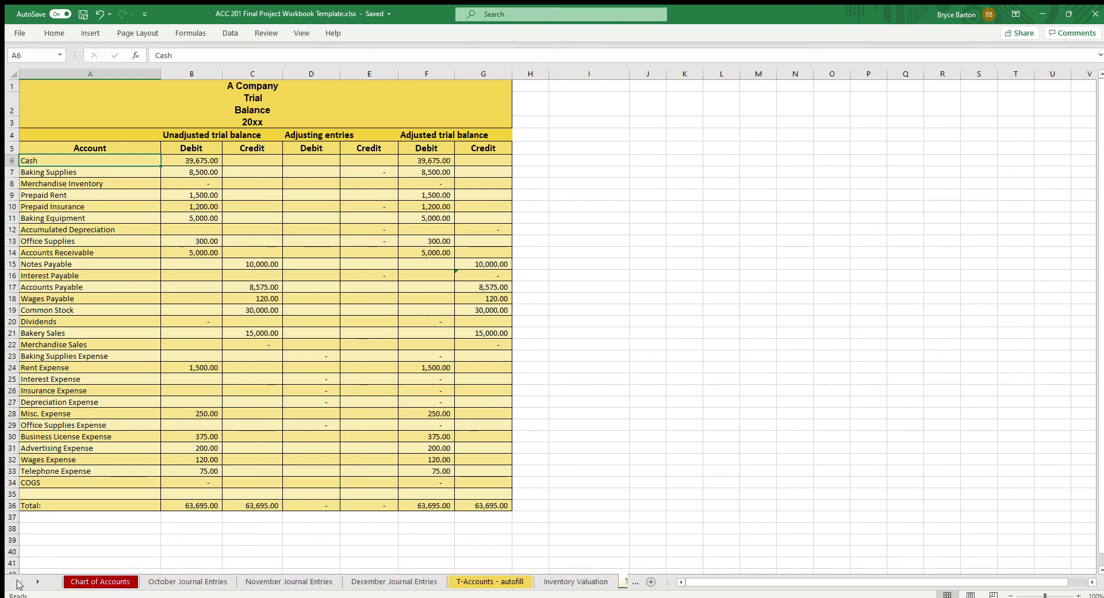
{"action": "left_click", "coordinate": [177, 581]}
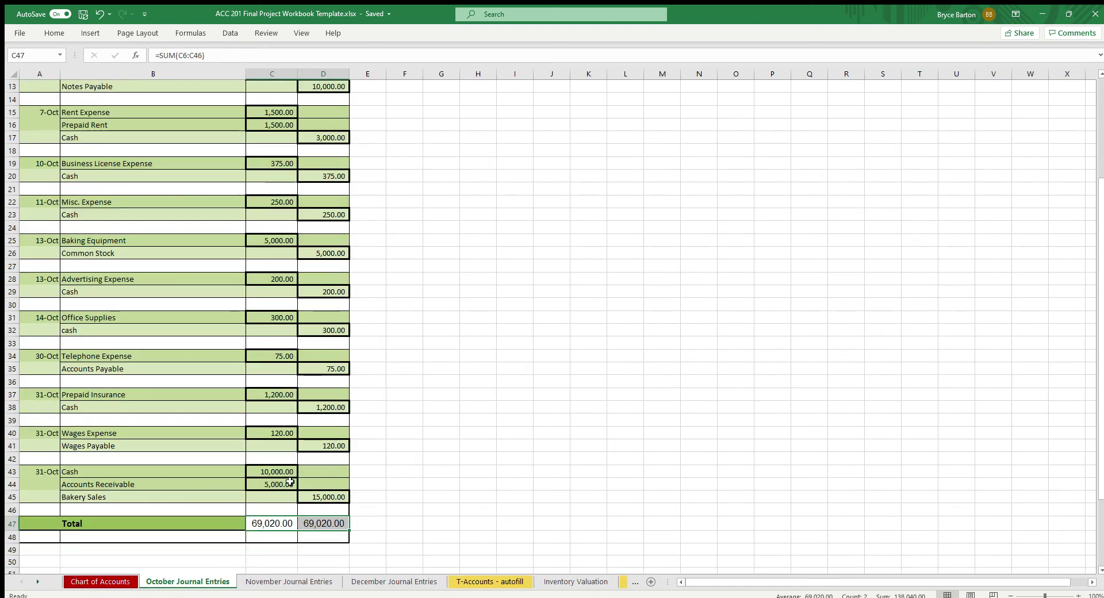